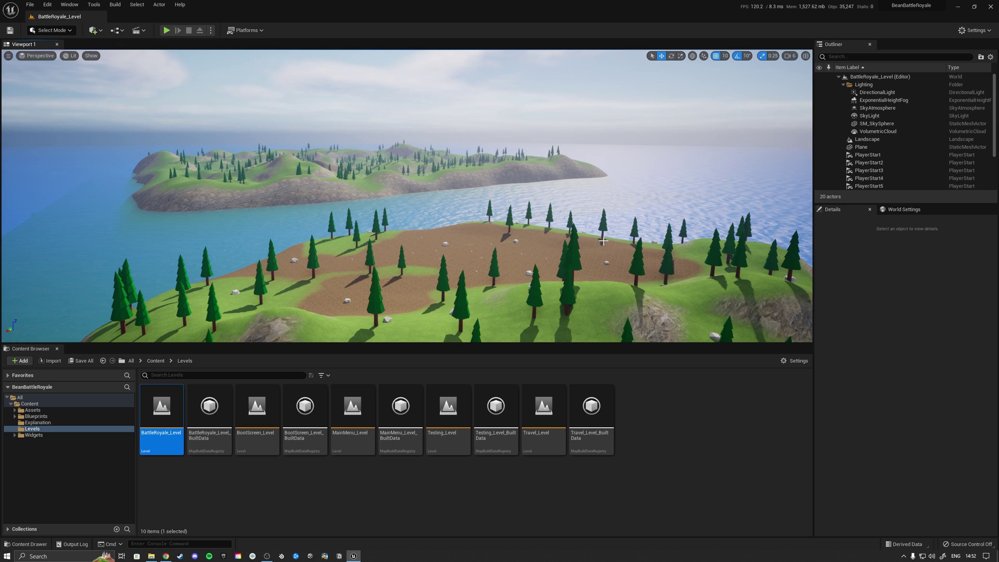
Close the BeanBattleRoyale project in the Unreal Editor and its open File Explorer window
right_click_drag(603, 241, 589, 237)
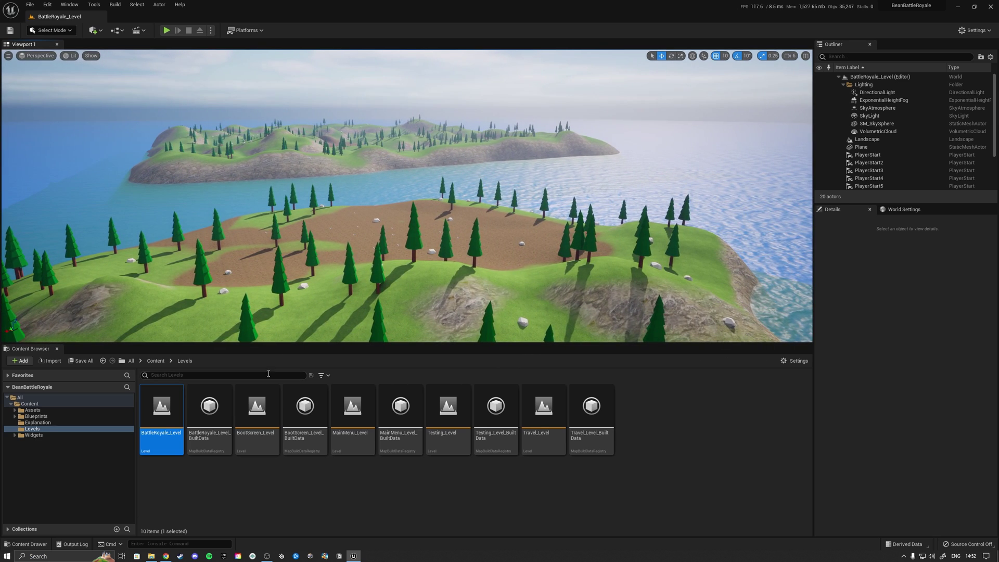
left_click(47, 404)
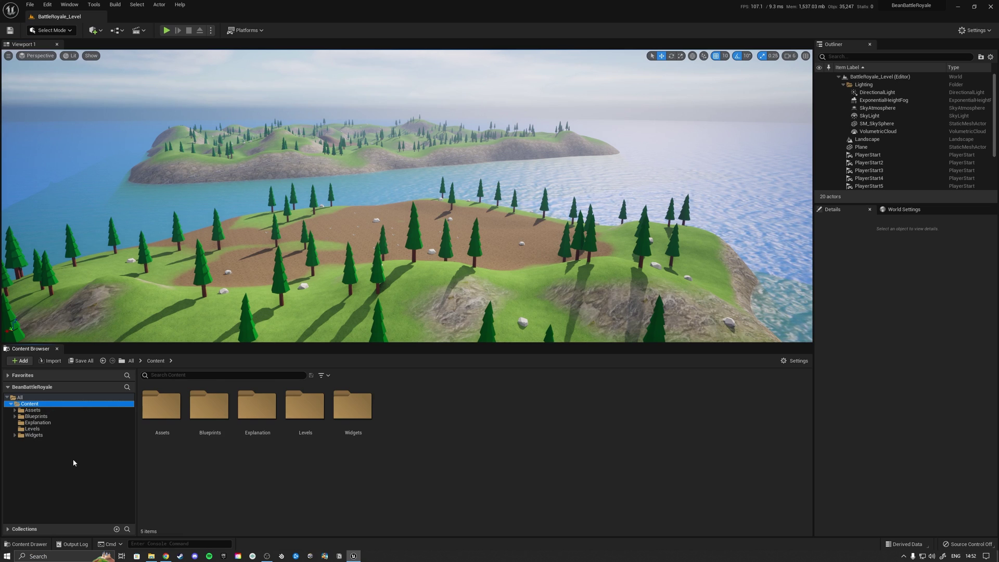
left_click(992, 10)
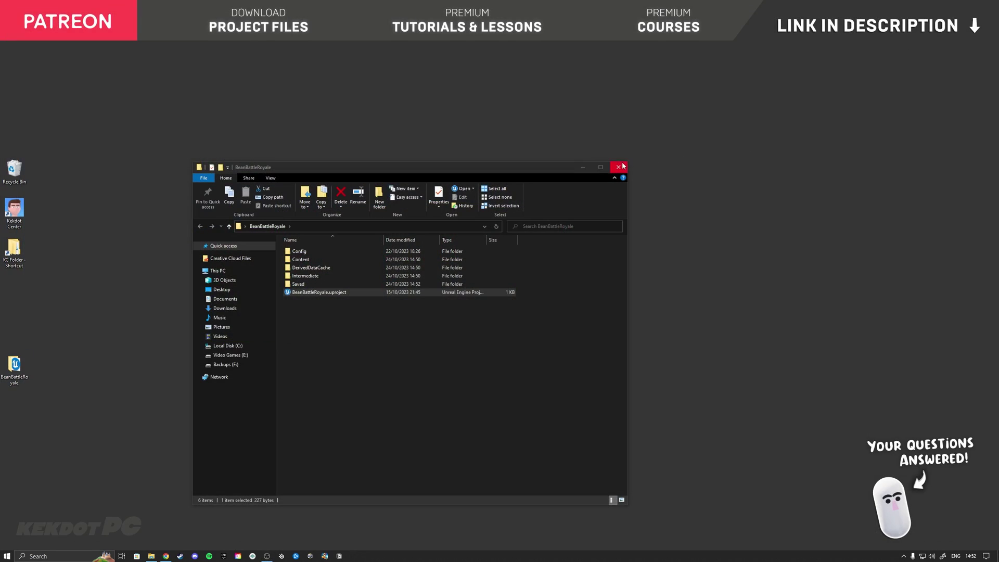
left_click(623, 166)
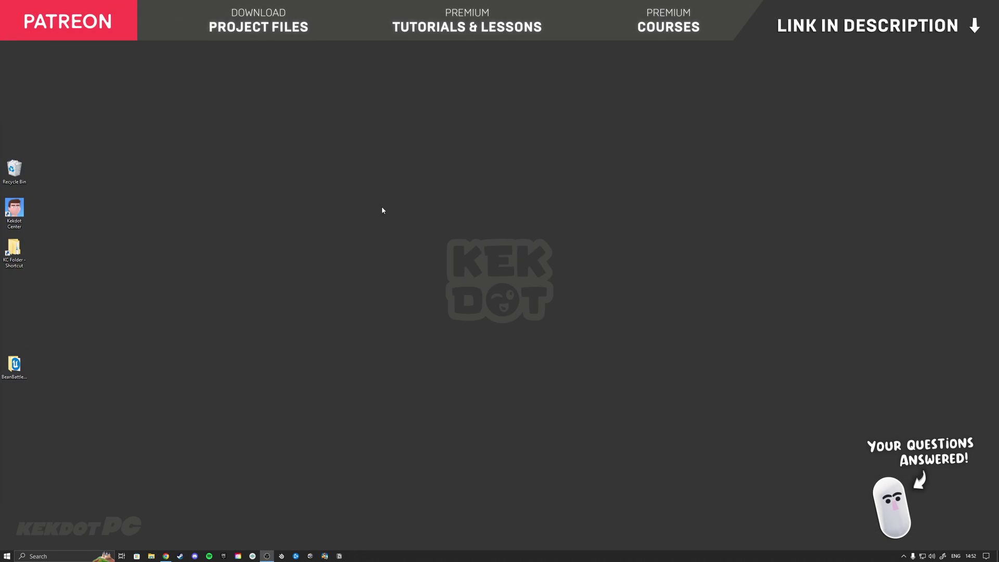
Open the BeanBattleRoyale project folder on the desktop and delete its DerivedDataCache and Intermediate folders
double_click(20, 367)
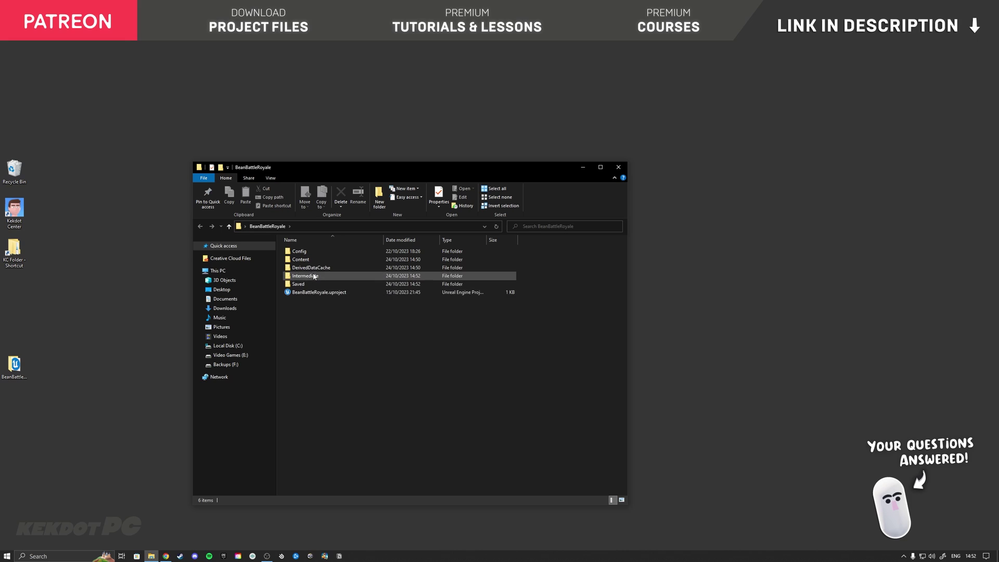
left_click(311, 267)
left_click(307, 275, "ctrl")
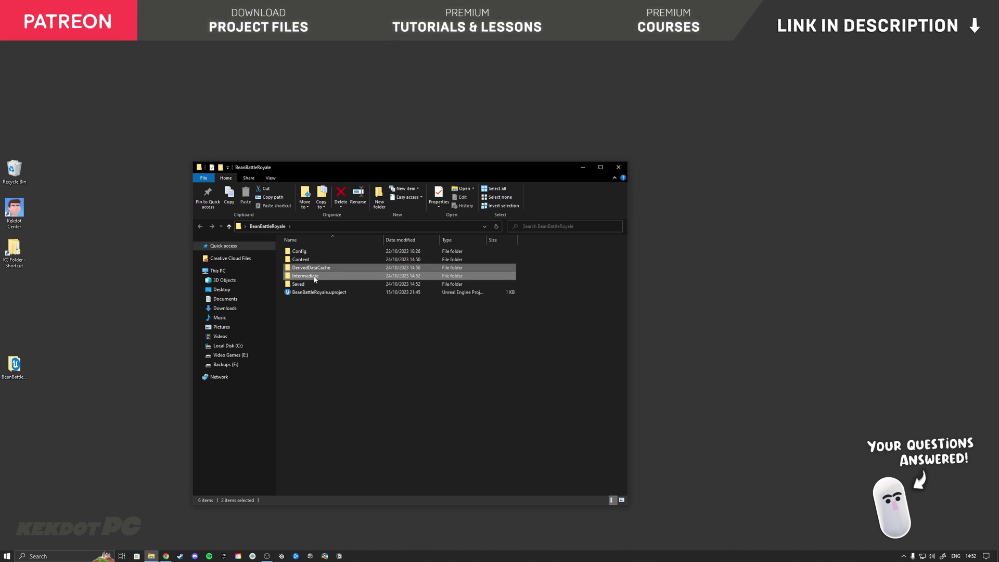
mouse_move(318, 275)
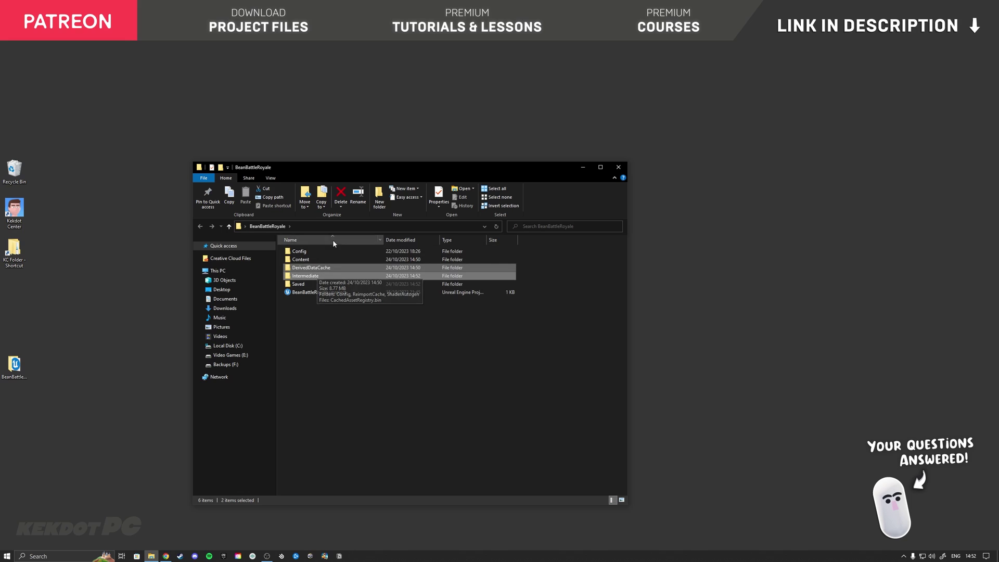
left_click(339, 193)
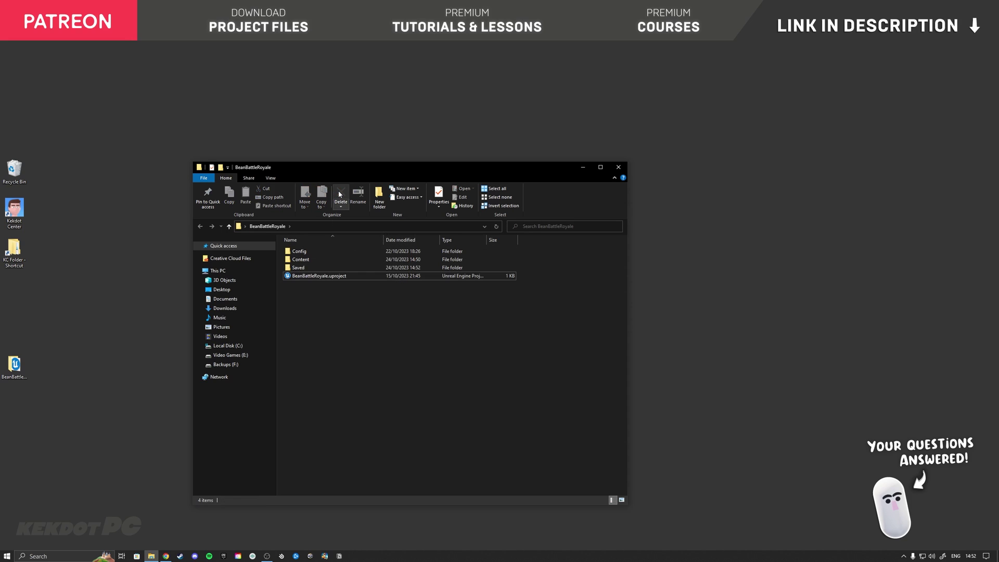
Check the Config folder inside the project's Saved folder and return to the project folder
double_click(312, 269)
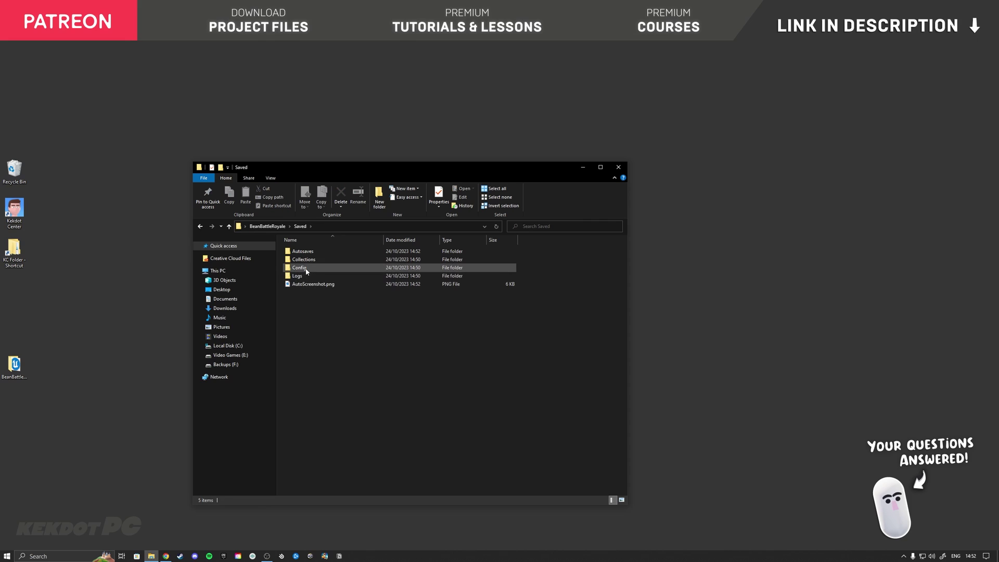
left_click(306, 269)
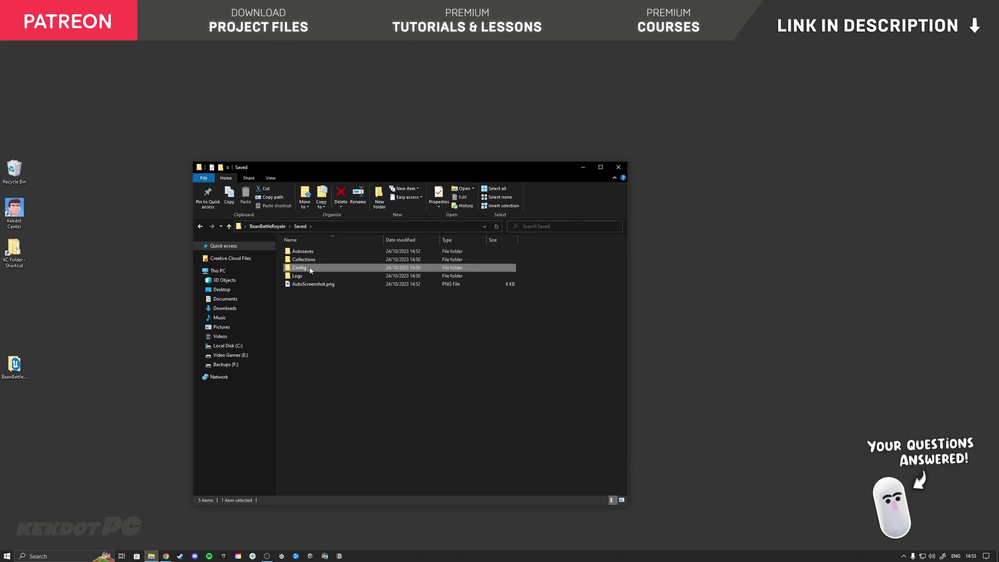
left_click(276, 229)
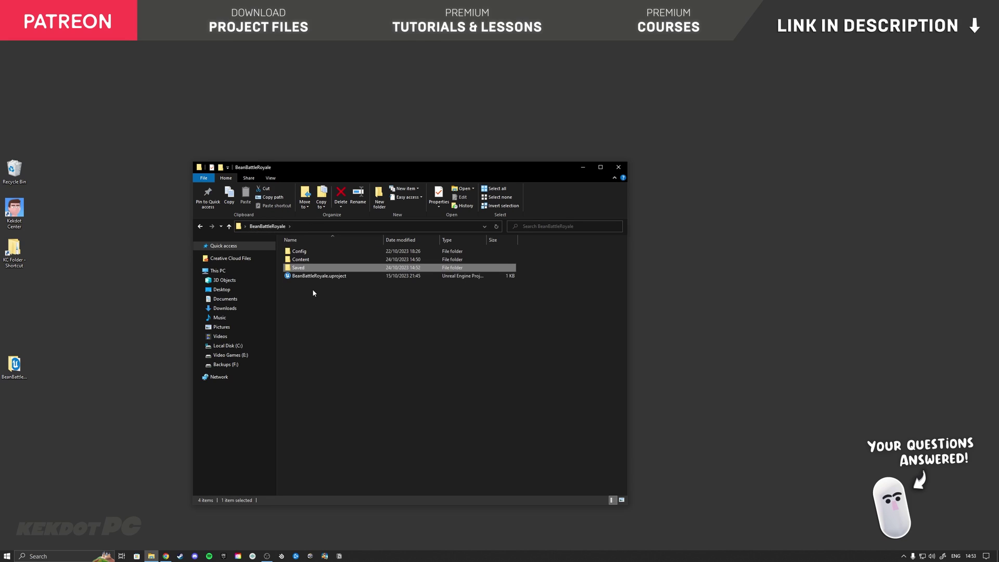
left_click(315, 300)
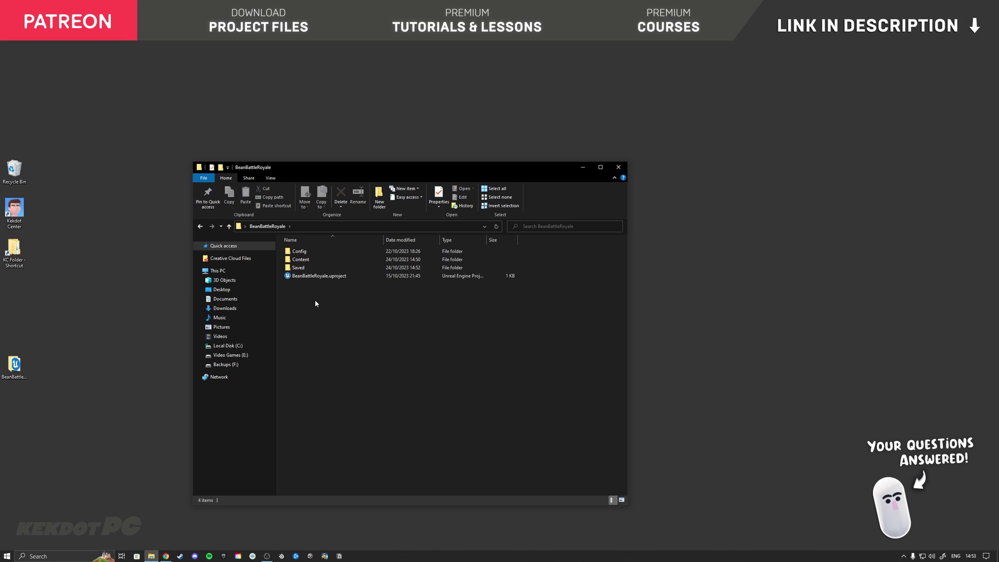
Delete Autosaves, Collections, Logs and AutoScreenshot.png from the Saved folder, keeping Config, and return to the project folder
double_click(308, 268)
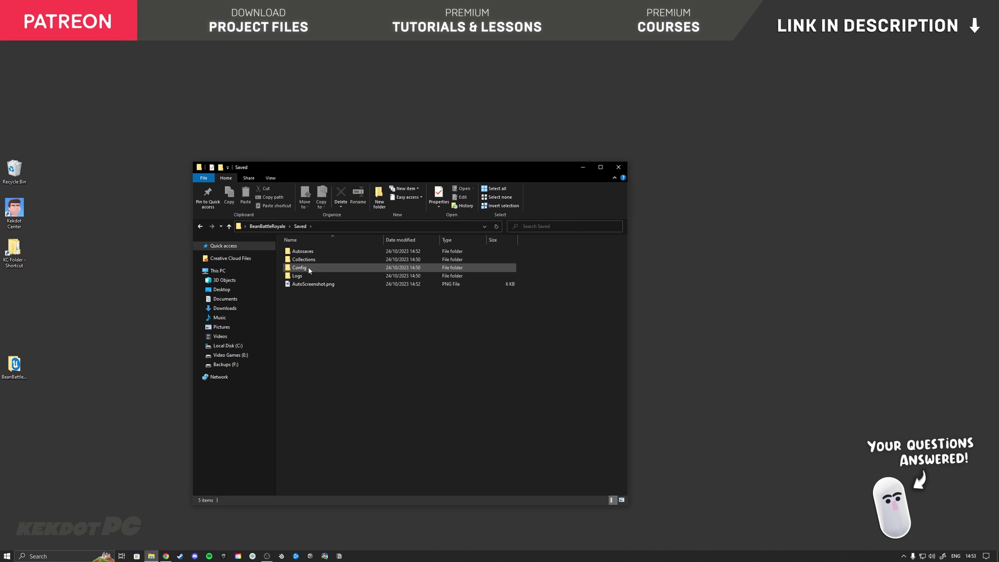
left_click(310, 284)
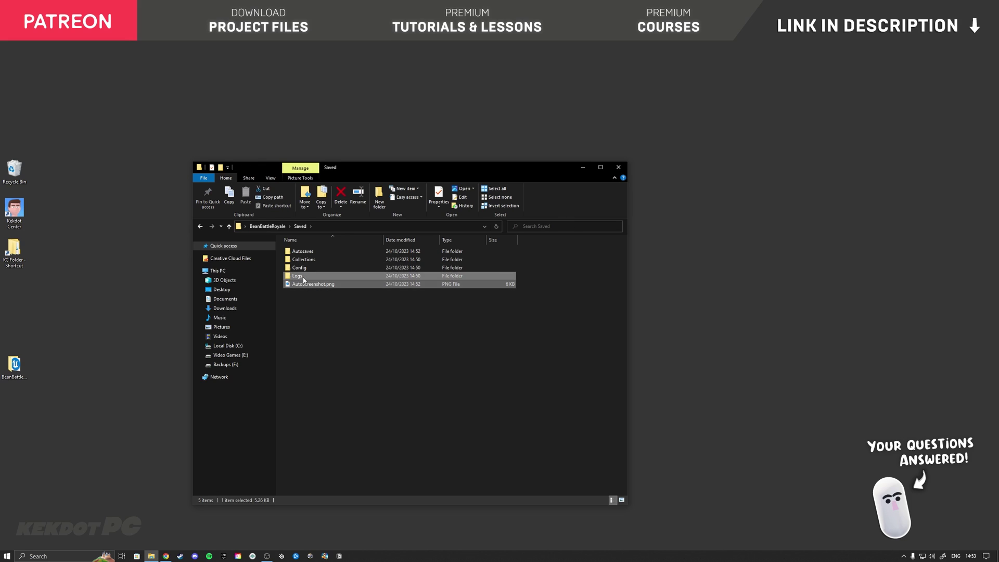
left_click(299, 276, "ctrl")
left_click(307, 259, "ctrl")
left_click(341, 195)
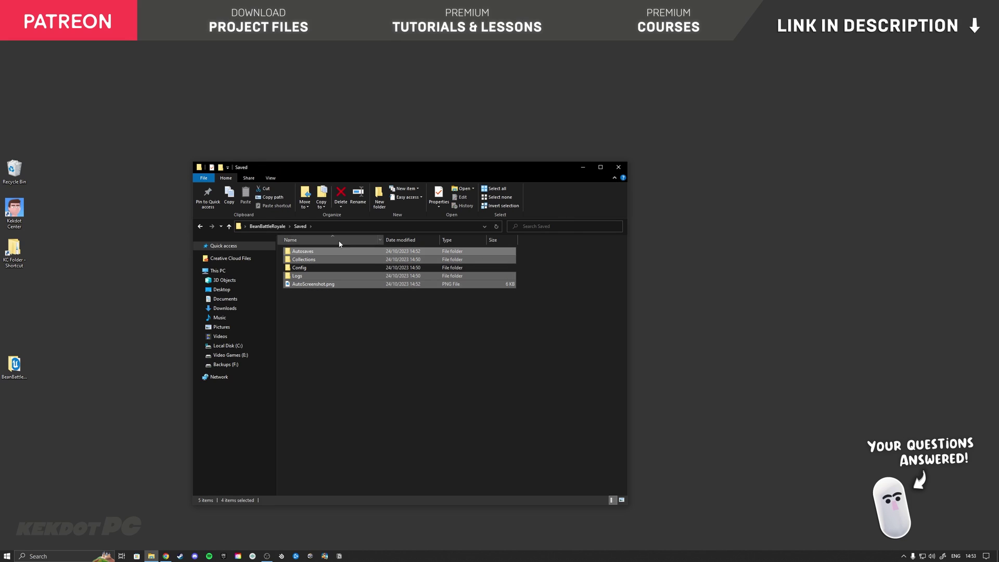
left_click(267, 226)
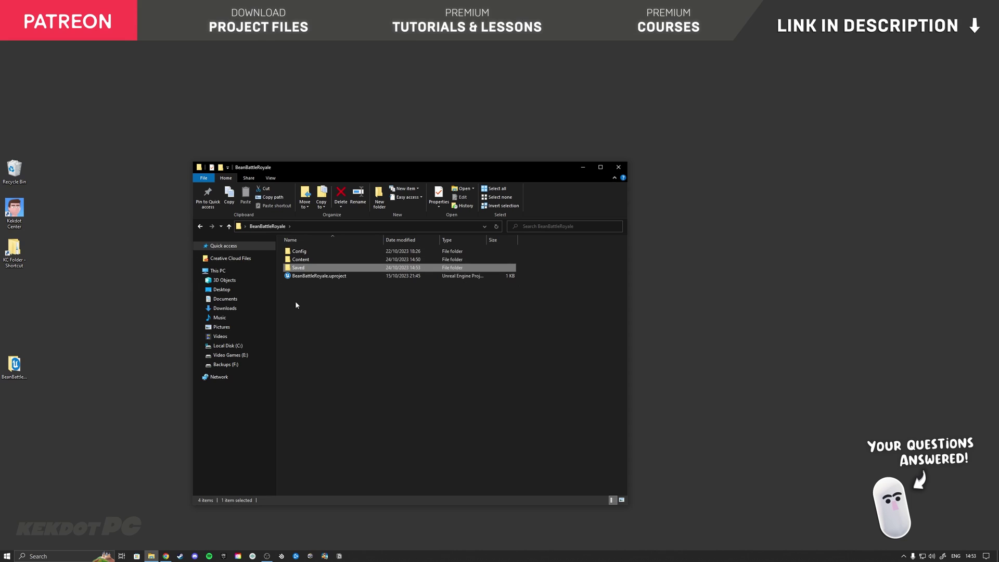
Delete the whole Saved folder from the BeanBattleRoyale project and close the folder window
left_click(301, 260)
left_click(305, 268)
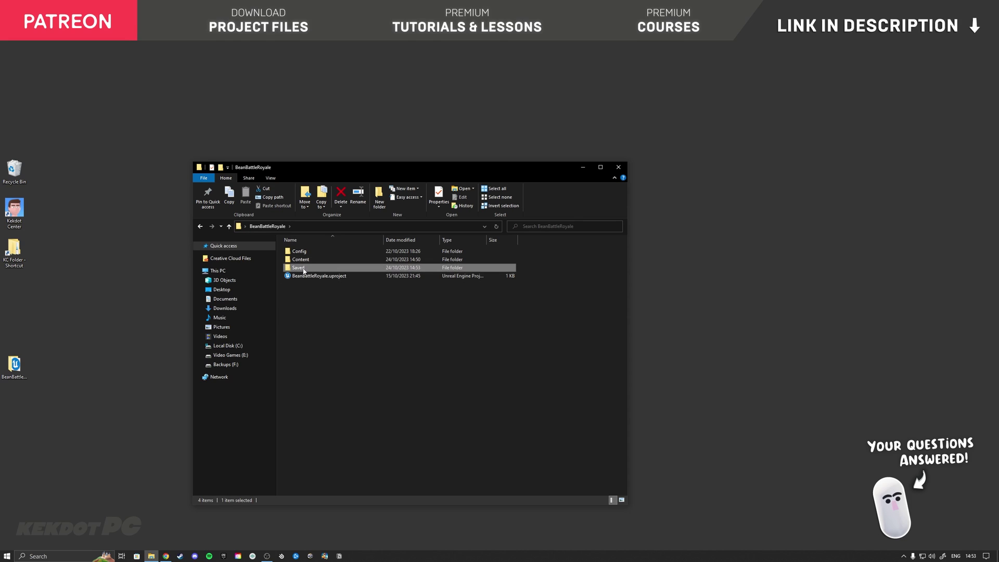
left_click(341, 194)
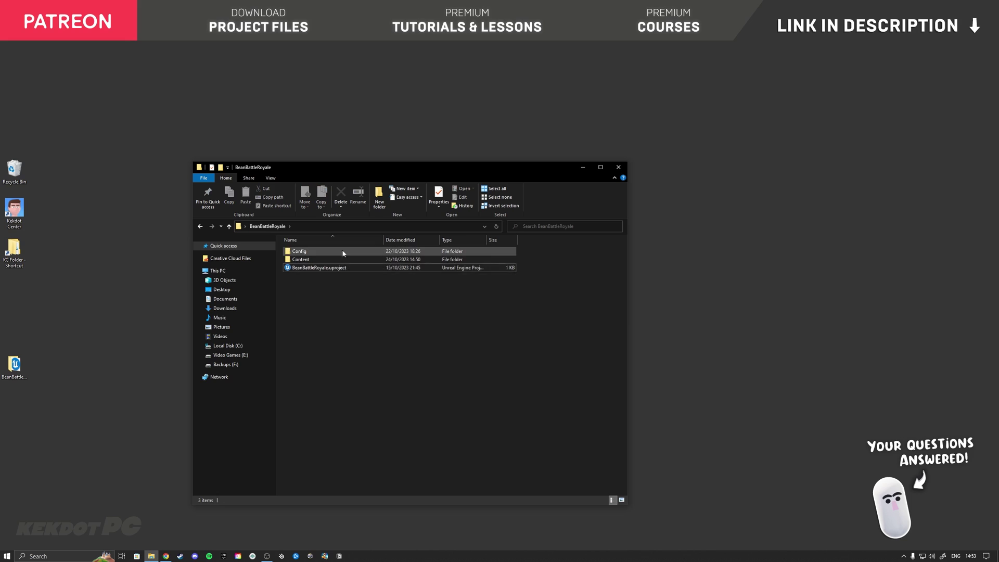
left_click(617, 168)
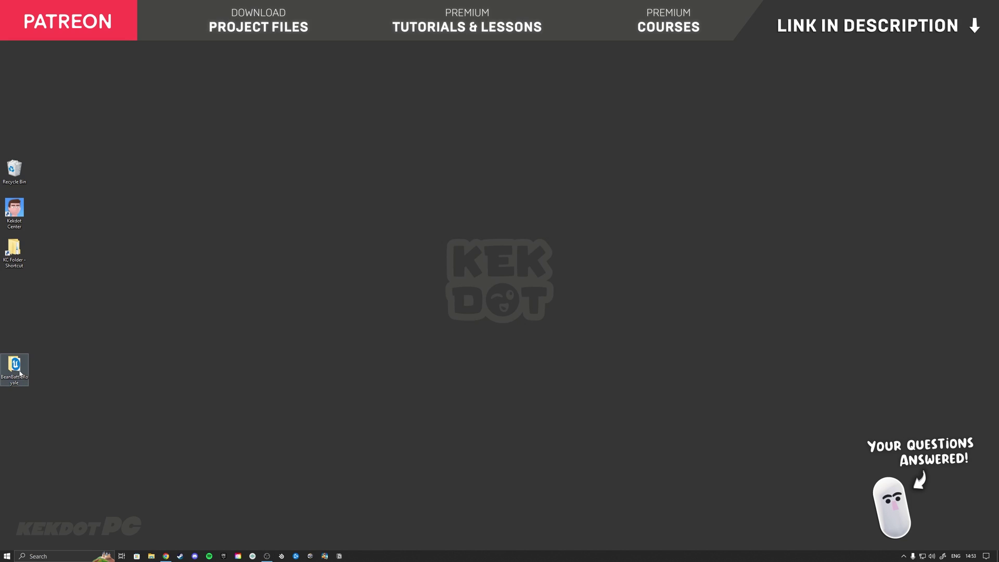
Switch to Chrome and review the title and module description in the Advanced Sessions Plugin forum post
left_click(166, 556)
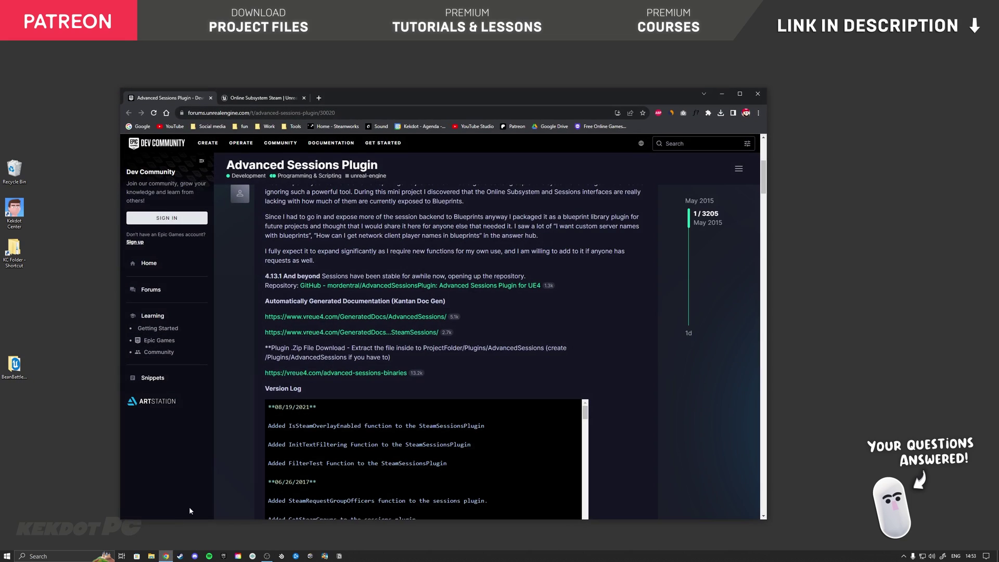
left_click_drag(418, 100, 425, 89)
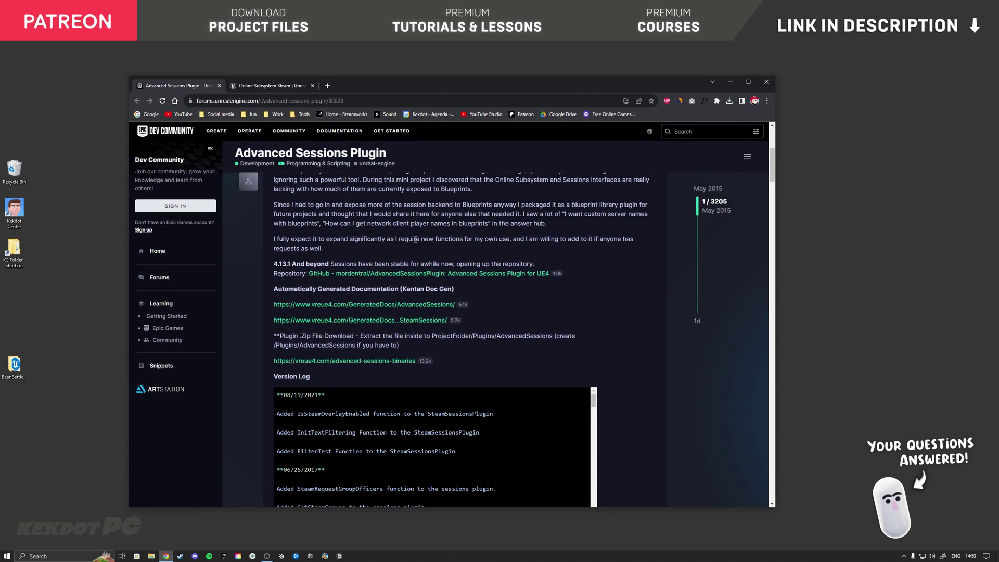
scroll(415, 238, "up", 4)
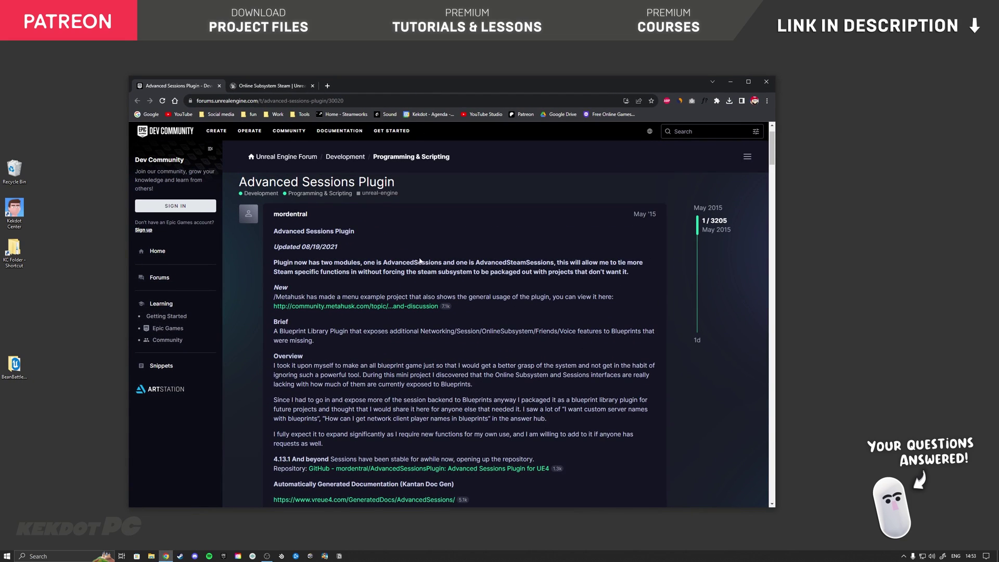
left_click_drag(239, 183, 395, 184)
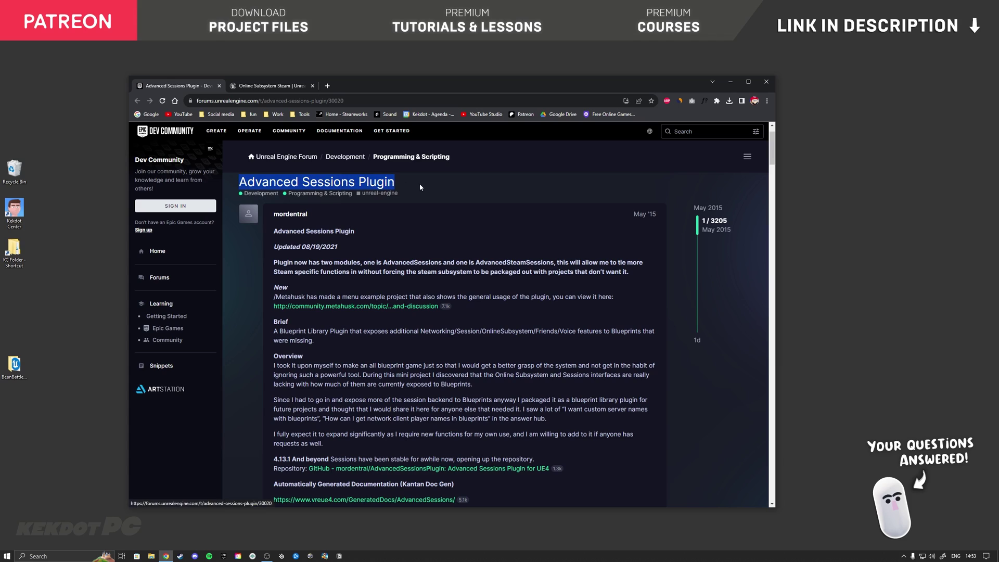
left_click(425, 263)
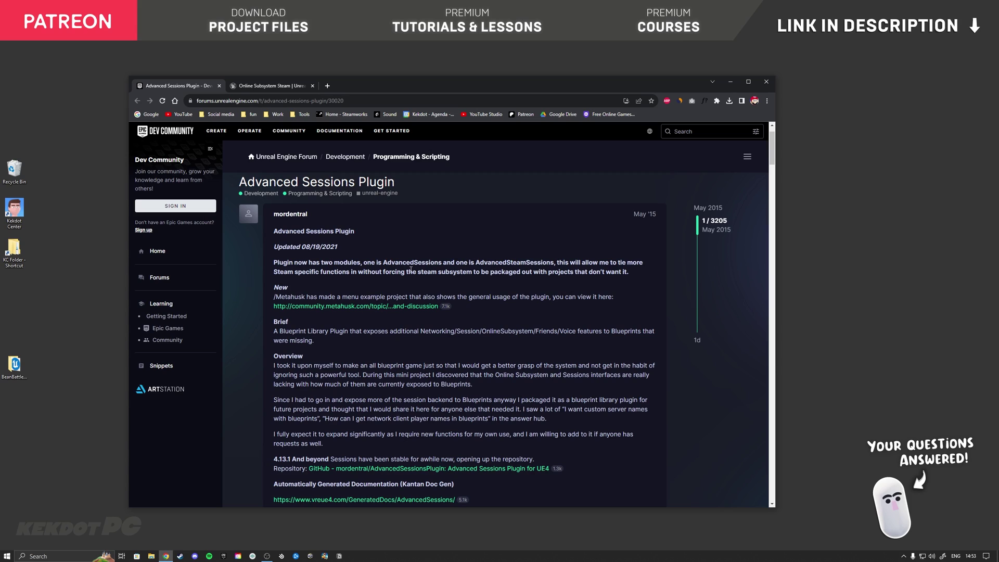
left_click_drag(382, 263, 471, 273)
left_click(421, 272)
Open Steam beside the browser window and look over the game library before closing it
left_click(180, 556)
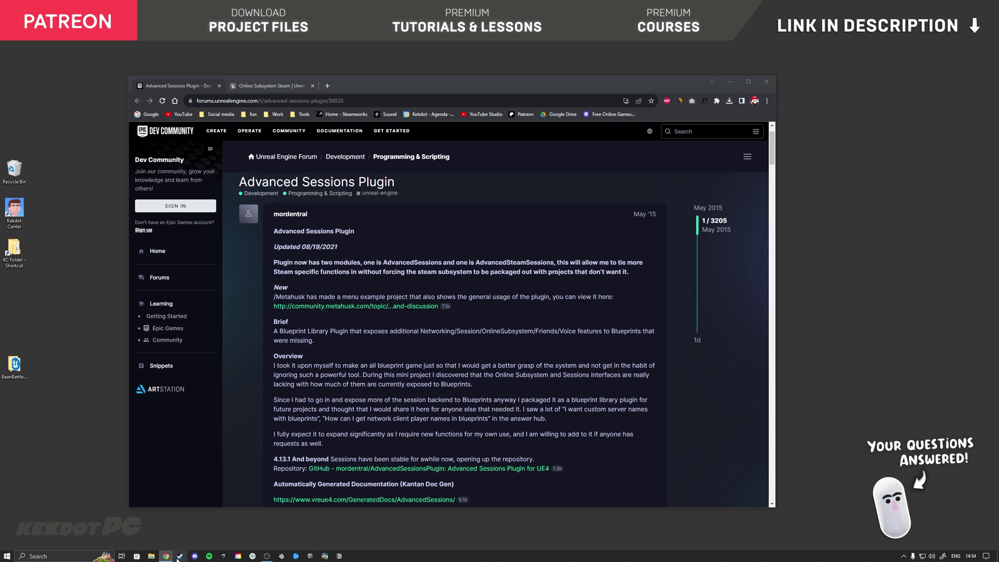
left_click_drag(562, 164, 617, 184)
left_click(423, 187)
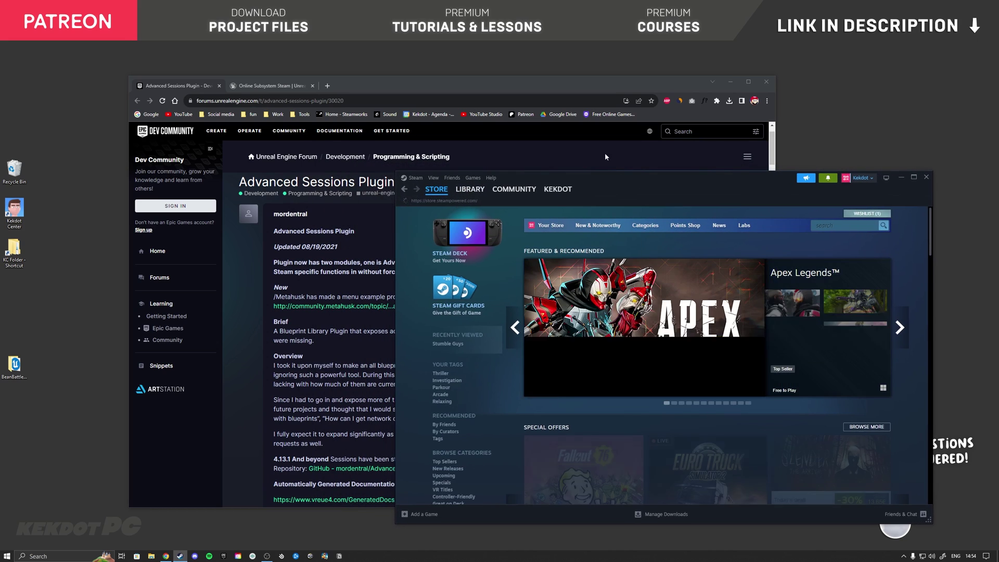
left_click_drag(604, 86, 513, 65)
left_click(734, 186)
left_click_drag(734, 186, 704, 190)
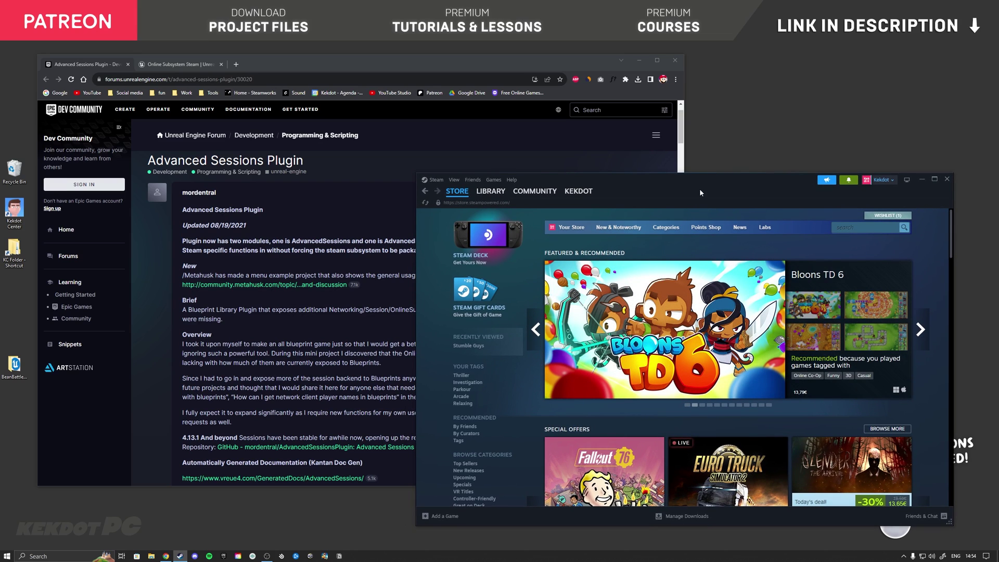
left_click_drag(702, 184, 707, 185)
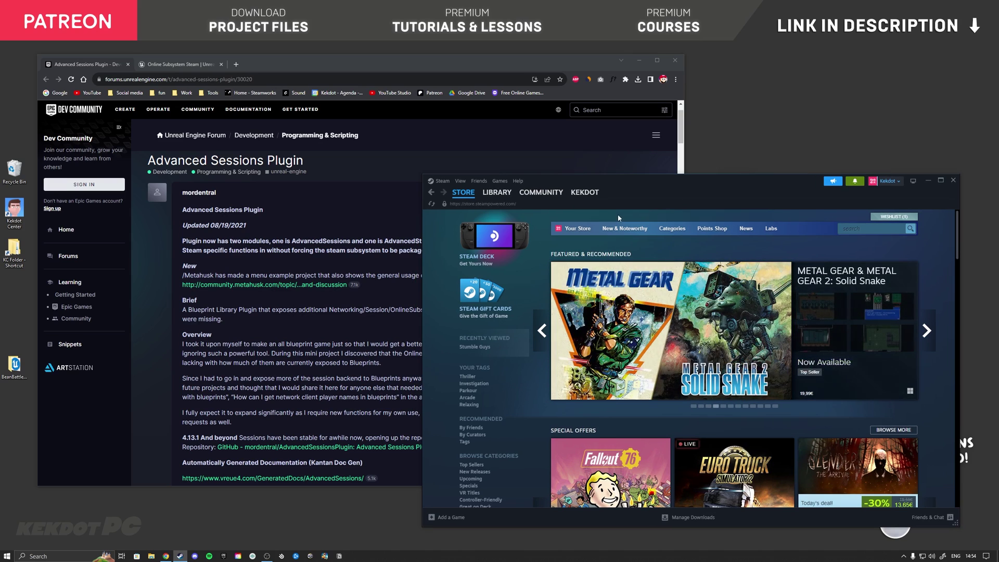
left_click(497, 192)
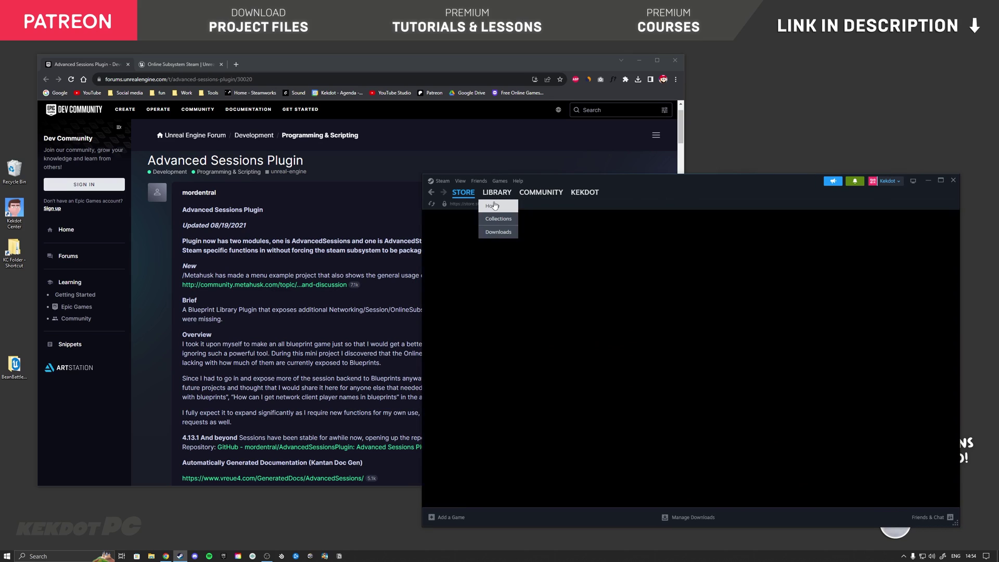
left_click_drag(672, 189, 673, 185)
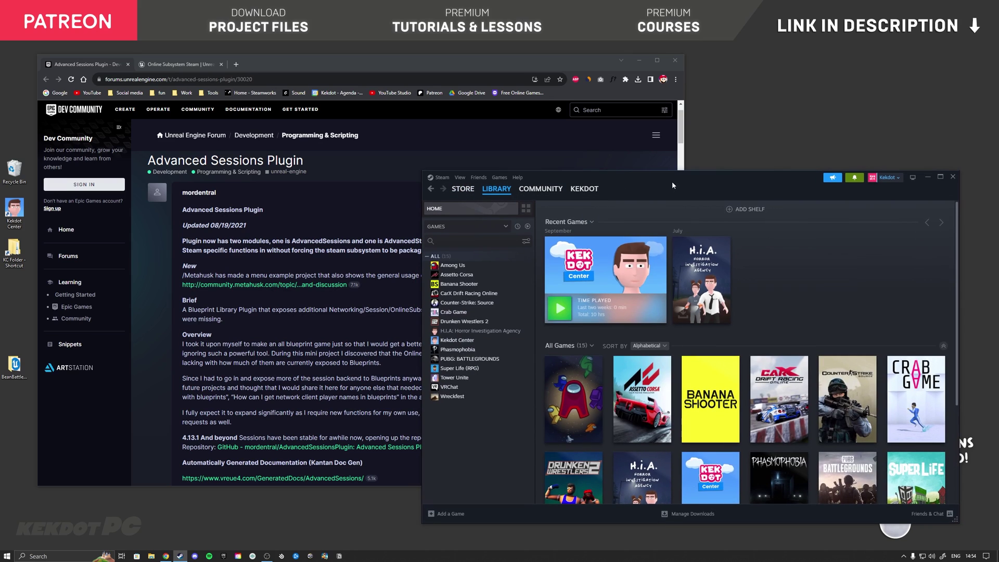
left_click(951, 177)
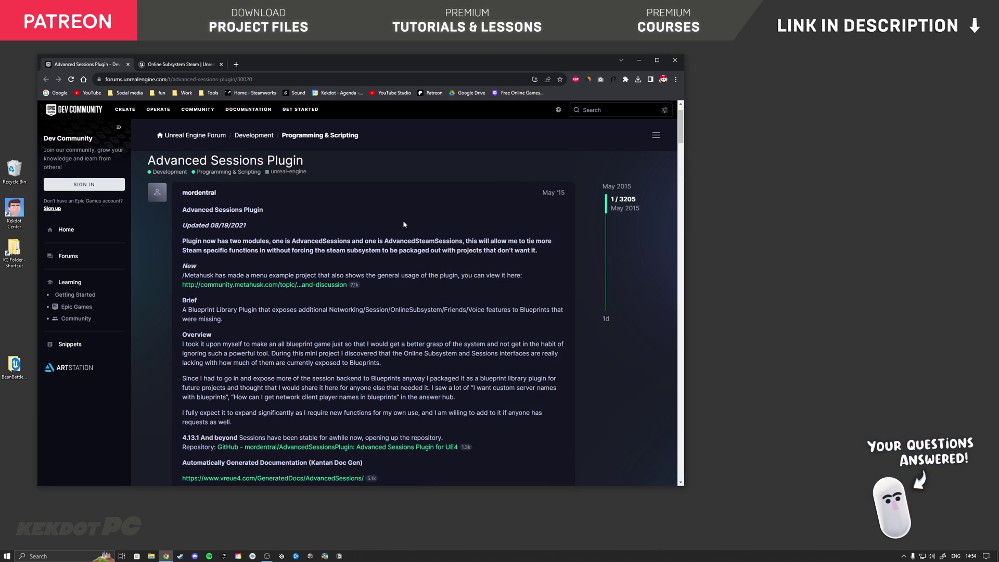
Switch to the Online Subsystem Steam documentation in Chrome and find the Online Subsystem section in its page tree
left_click_drag(320, 67, 453, 80)
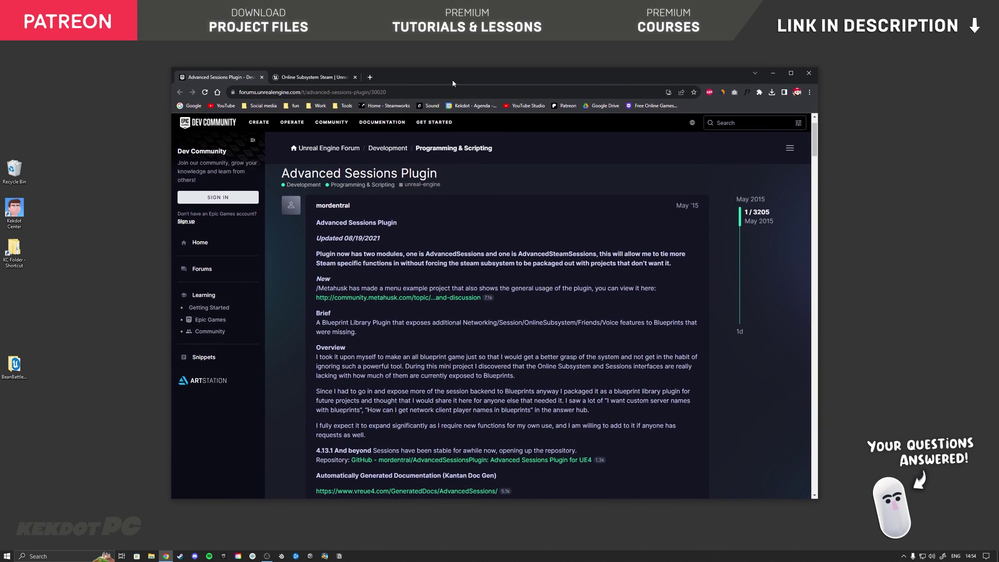
mouse_move(434, 122)
left_click(313, 77)
mouse_move(332, 127)
scroll(226, 281, "up", 10)
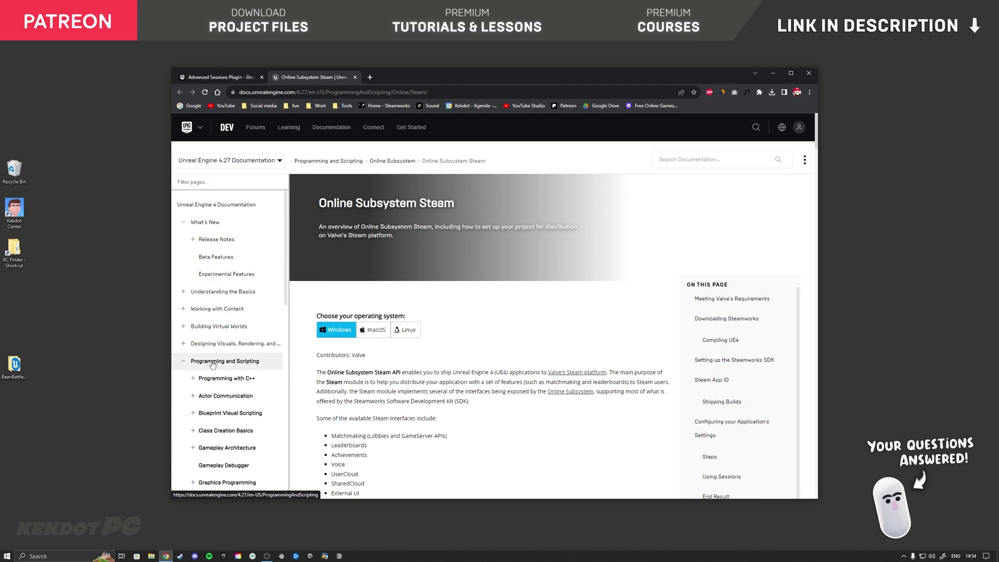
scroll(230, 365, "down", 1)
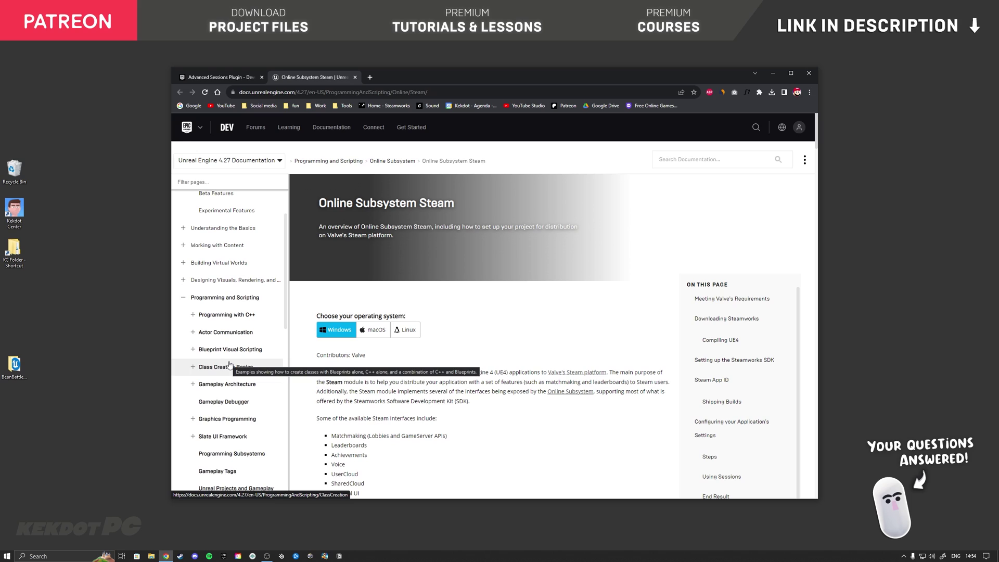
scroll(229, 365, "down", 3)
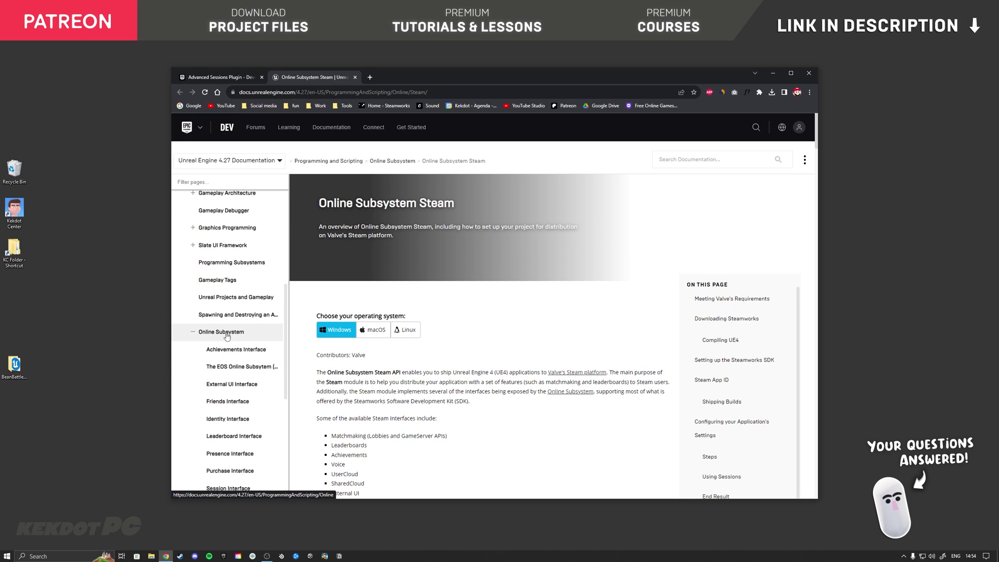
Review the Online Subsystem Steam entry in the page tree and the page's title and overview sentence
scroll(226, 336, "down", 1)
scroll(227, 337, "down", 1)
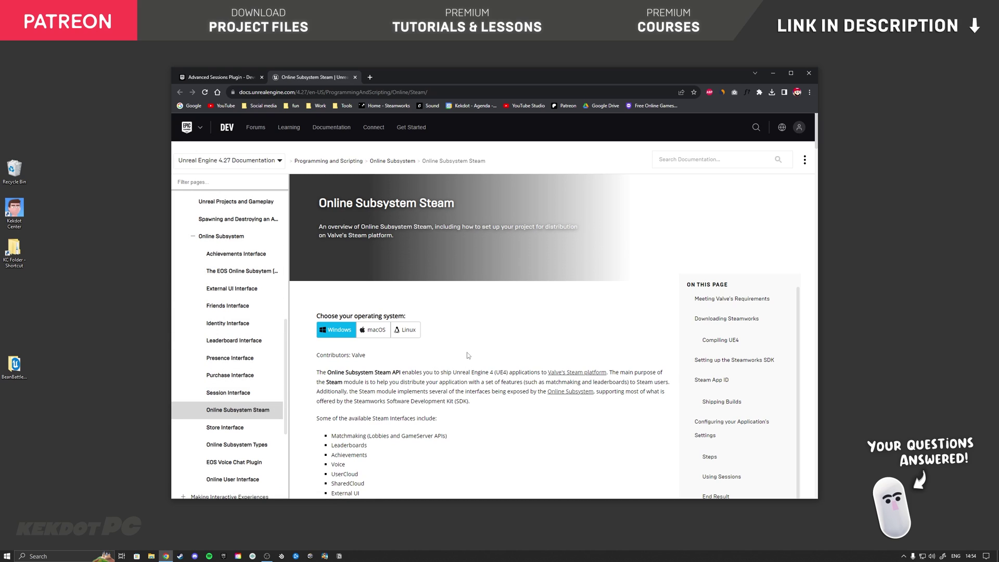
scroll(468, 355, "down", 1)
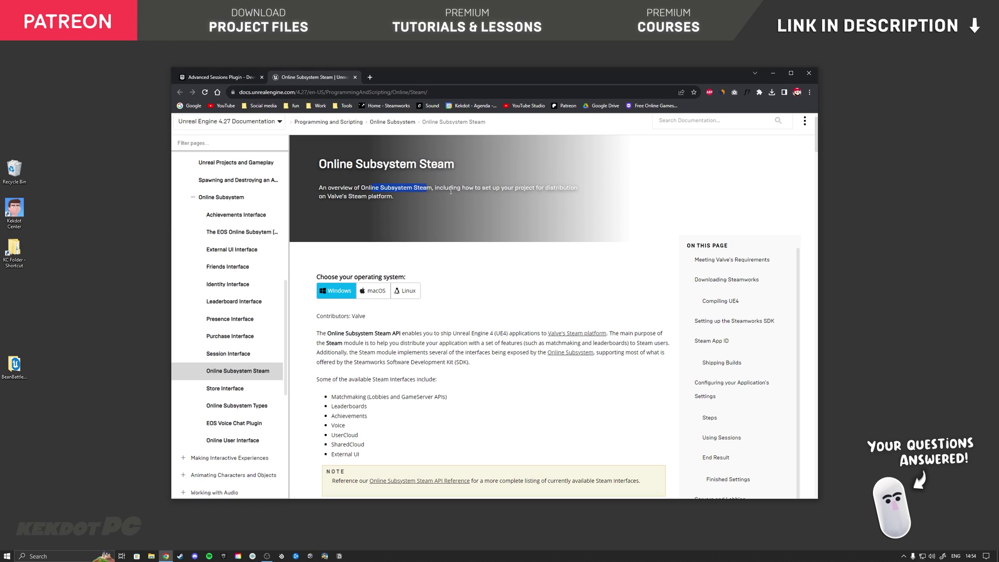
left_click_drag(449, 187, 333, 198)
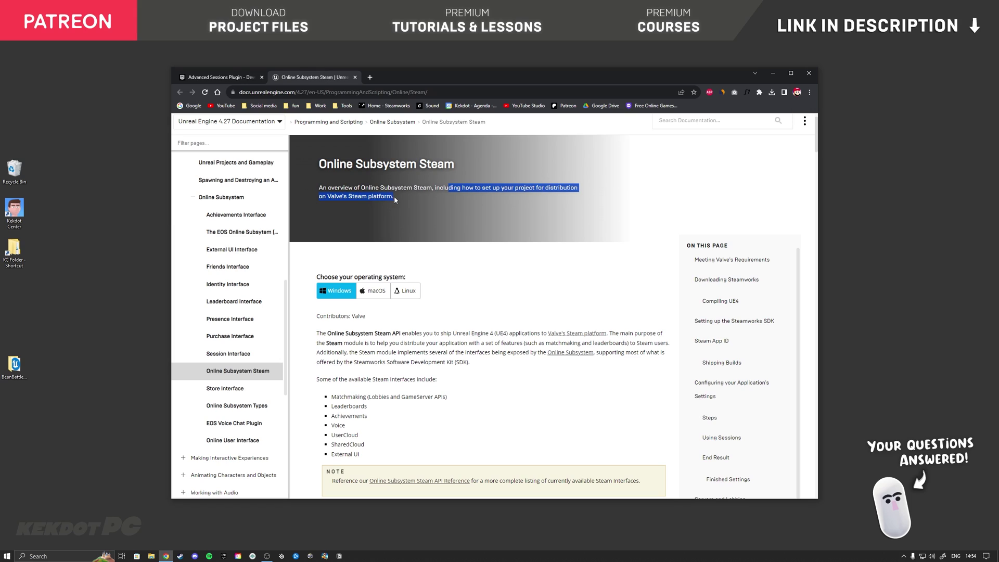
left_click(411, 223)
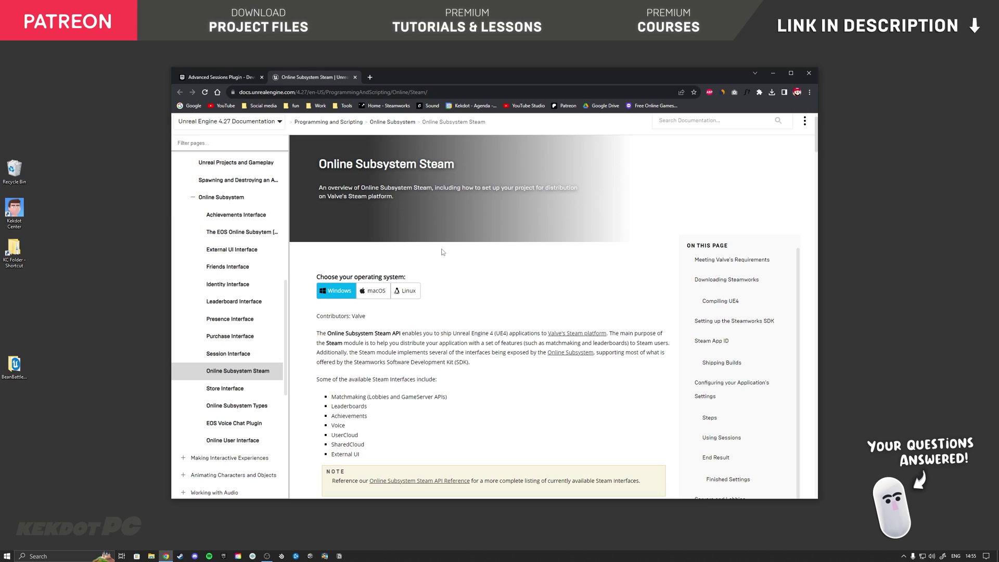
left_click_drag(318, 165, 454, 167)
left_click(434, 226)
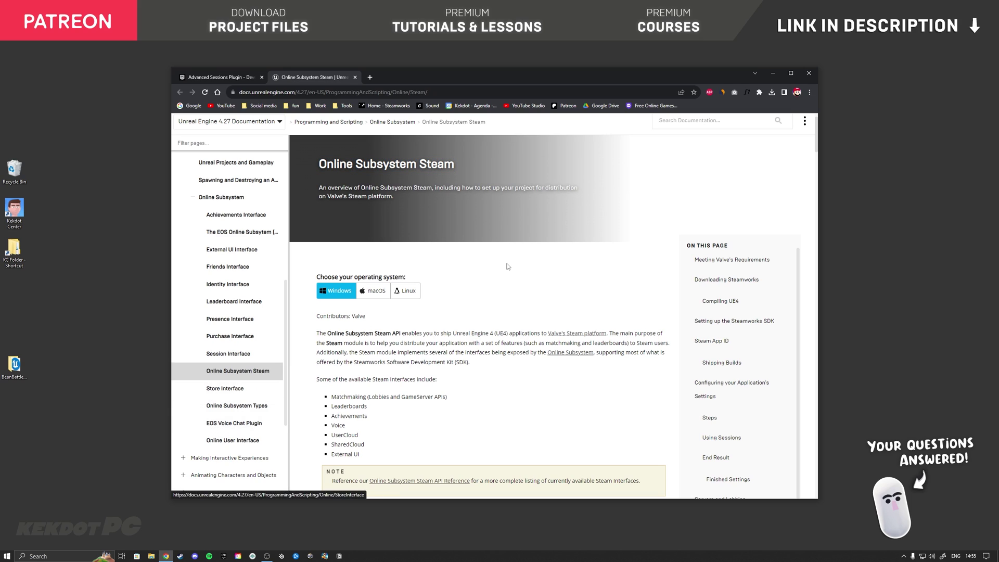
Read through the available Steam interfaces, including Achievements and Leaderboards, and the Valve requirements and Steamworks download sections
scroll(507, 267, "down", 3)
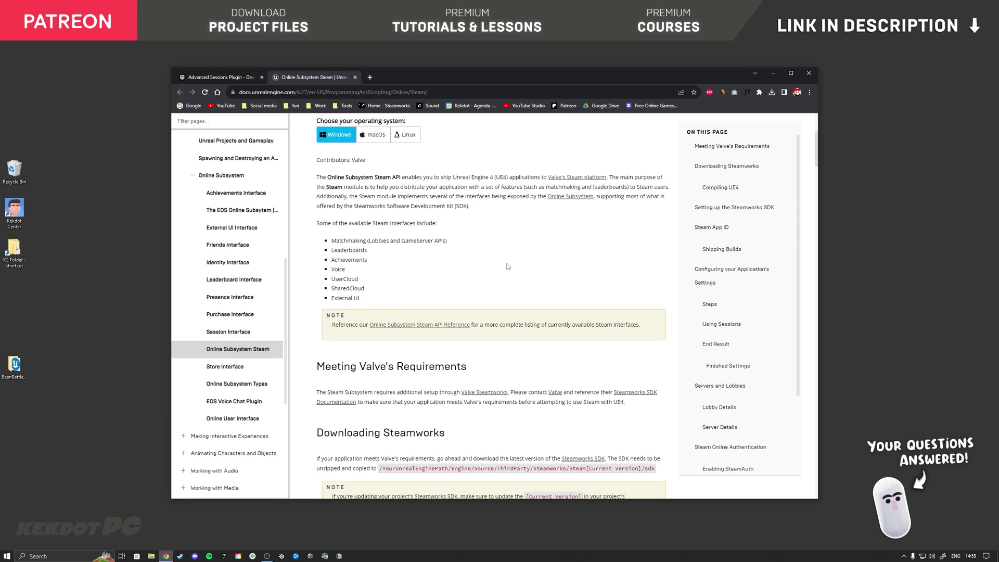
scroll(508, 266, "up", 4)
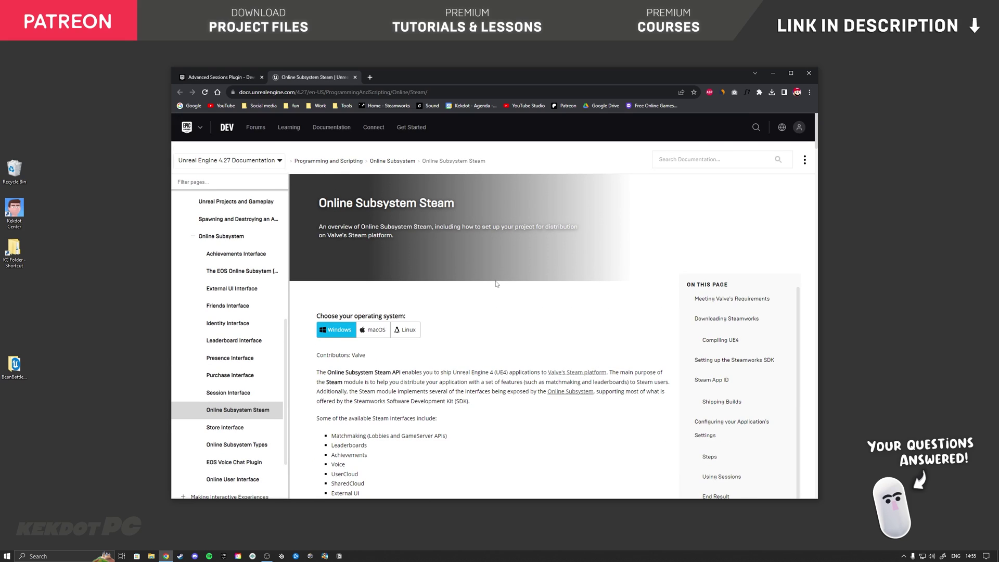
scroll(498, 284, "down", 4)
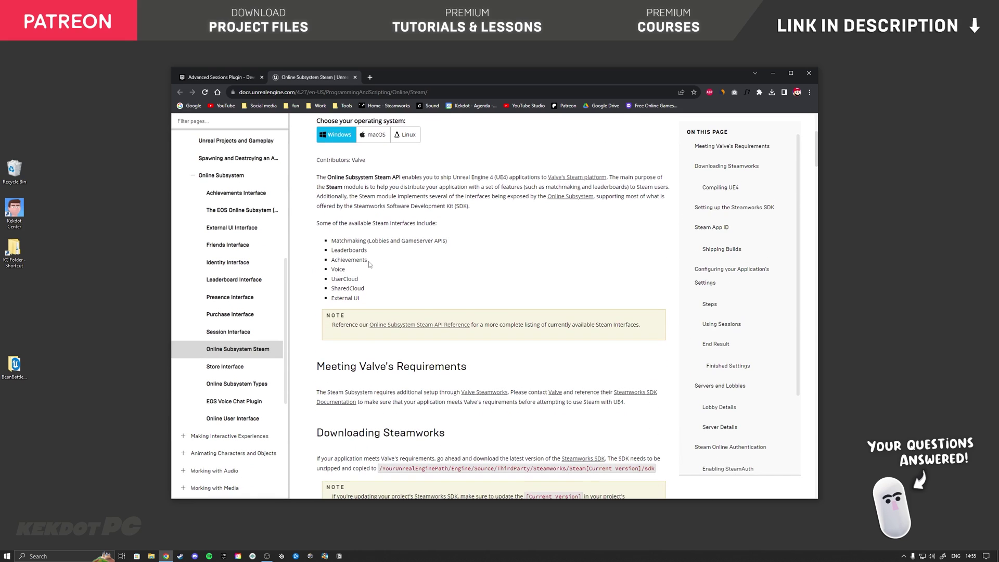
left_click_drag(368, 260, 332, 263)
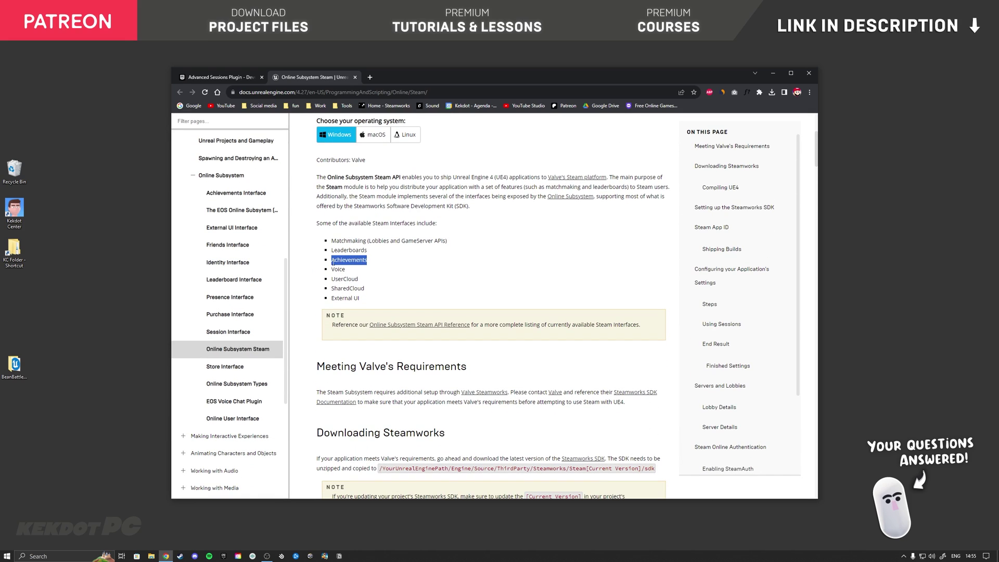
left_click(370, 285)
left_click_drag(364, 255, 331, 254)
left_click(385, 269)
scroll(385, 269, "down", 2)
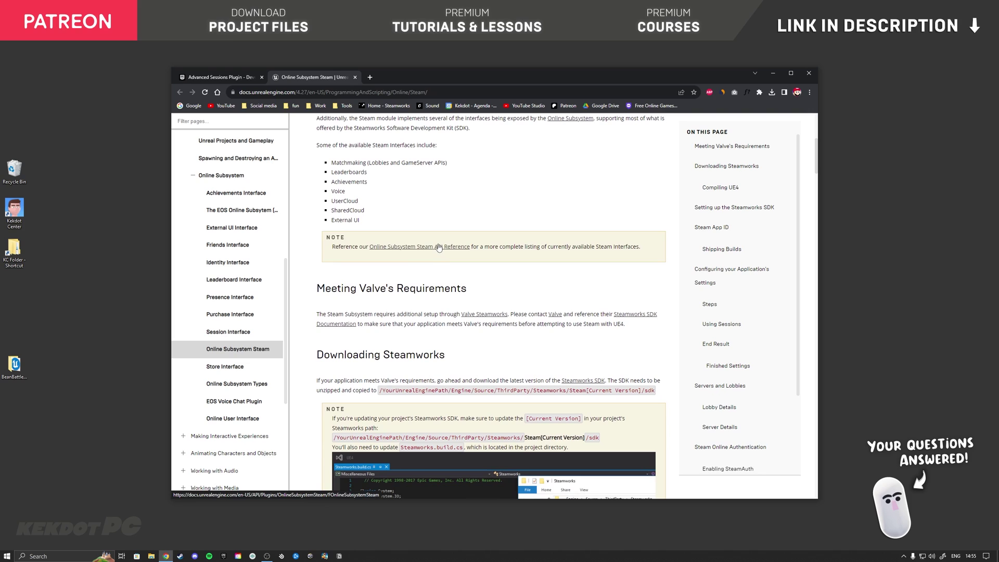
scroll(439, 247, "down", 2)
scroll(442, 215, "up", 7)
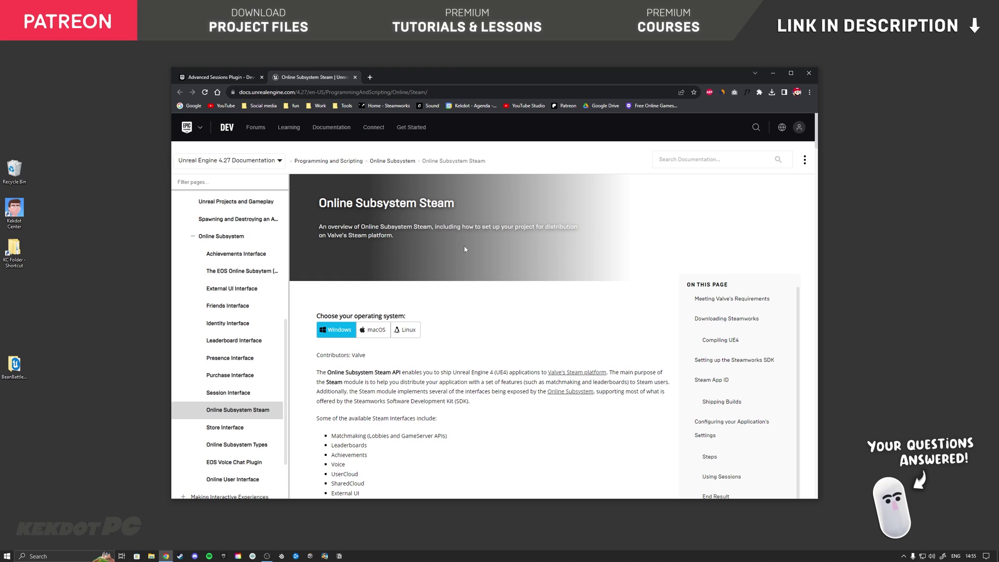
Copy the complete DefaultEngine.ini code block under Finished Settings in the Online Subsystem Steam documentation
scroll(464, 249, "down", 15)
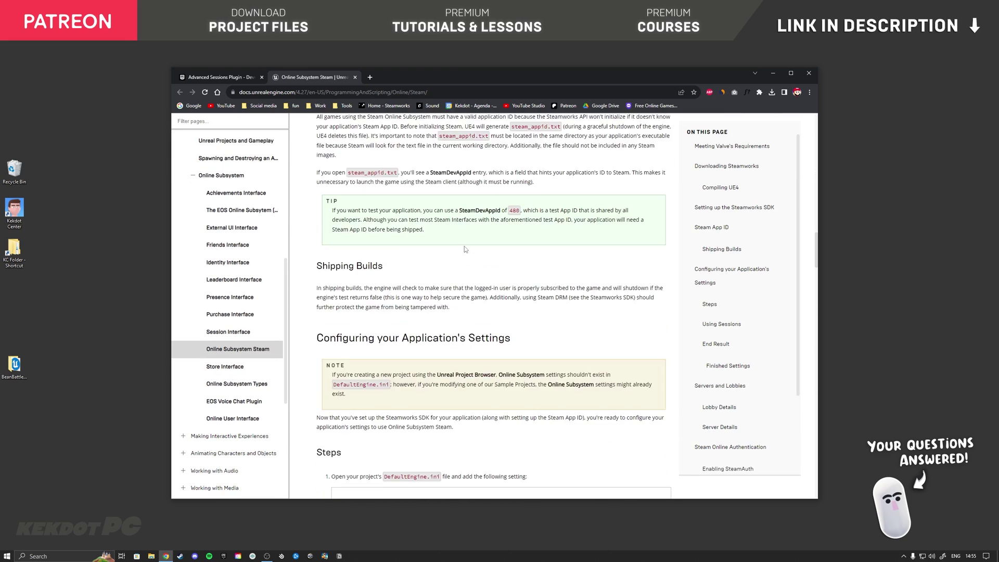
scroll(464, 248, "down", 15)
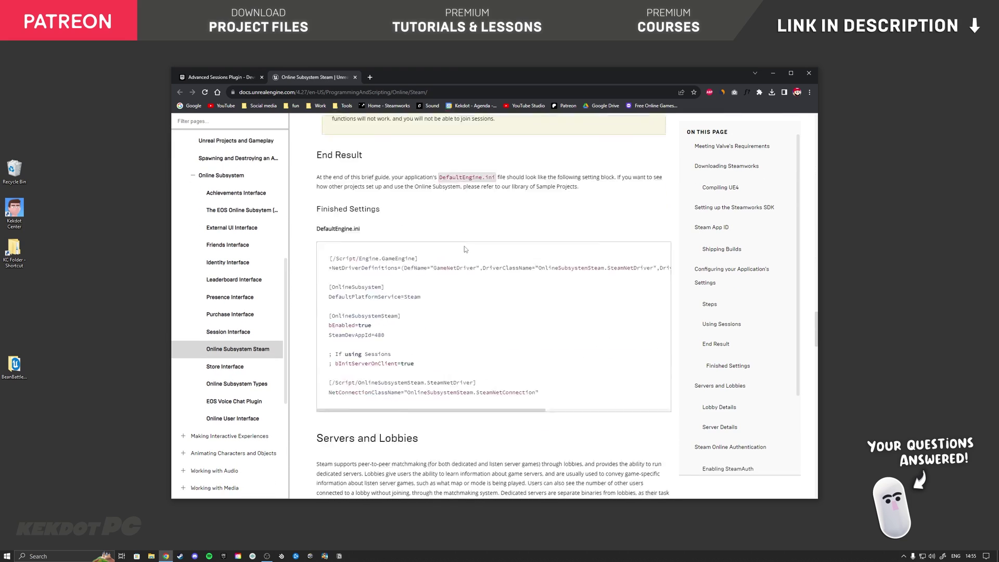
left_click_drag(321, 213, 378, 216)
left_click(398, 221)
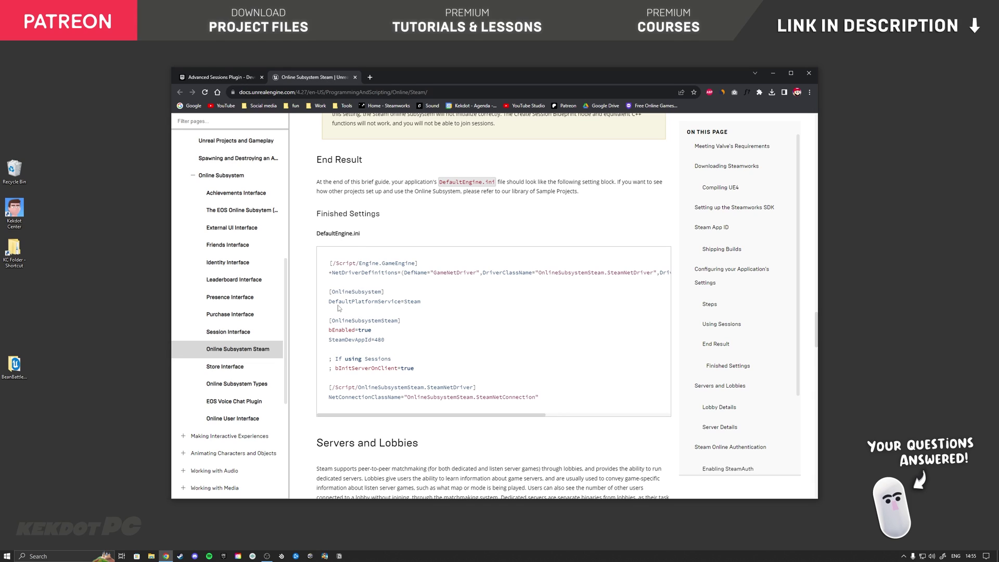
left_click_drag(332, 302, 421, 301)
left_click(404, 303)
left_click(366, 305)
left_click_drag(404, 302, 426, 306)
left_click_drag(330, 262, 547, 404)
key("ctrl+c")
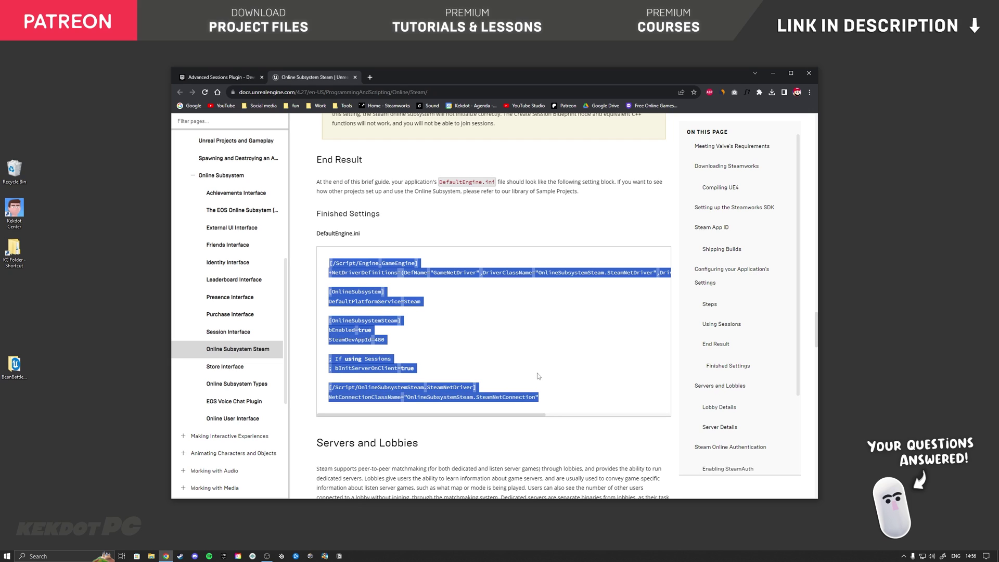
Open DefaultEngine.ini from the BeanBattleRoyale project's Config folder in Notepad and move its window fully into view
double_click(14, 367)
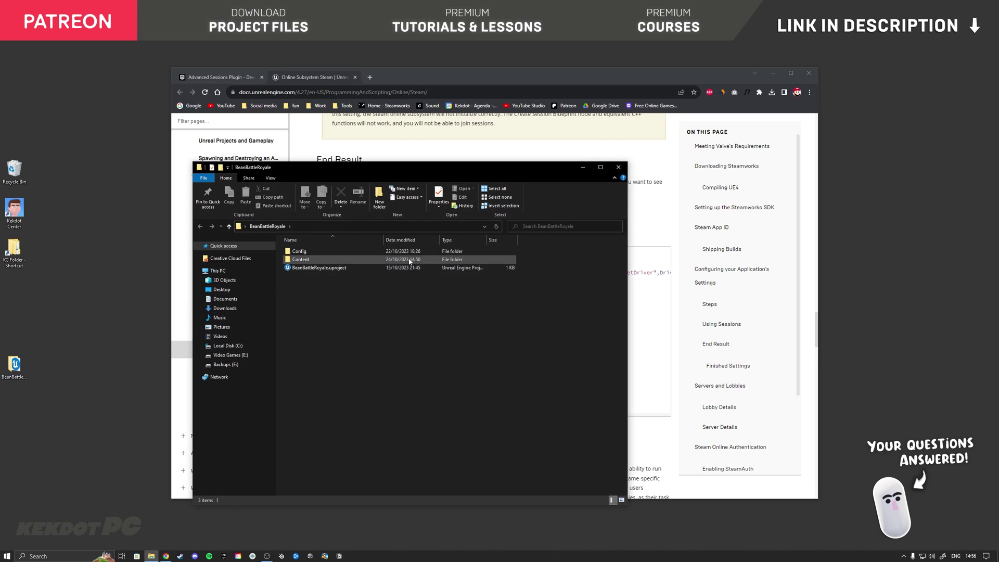
left_click(773, 73)
left_click_drag(385, 169, 427, 155)
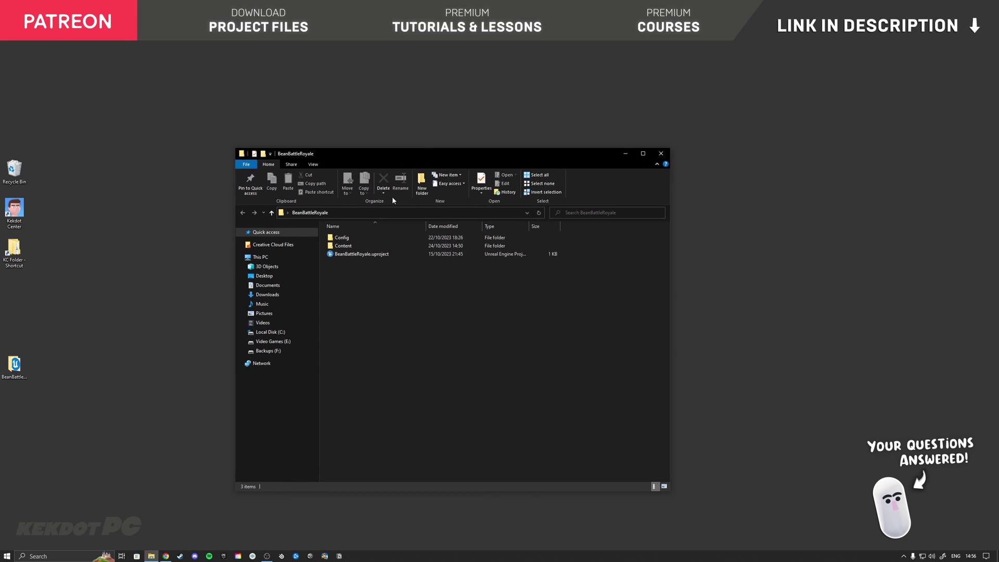
double_click(352, 238)
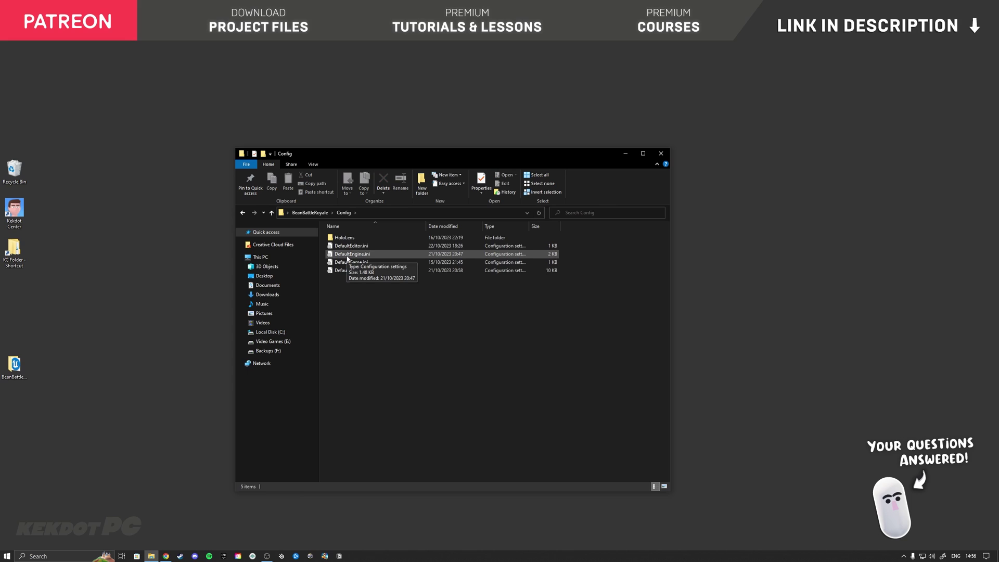
double_click(348, 257)
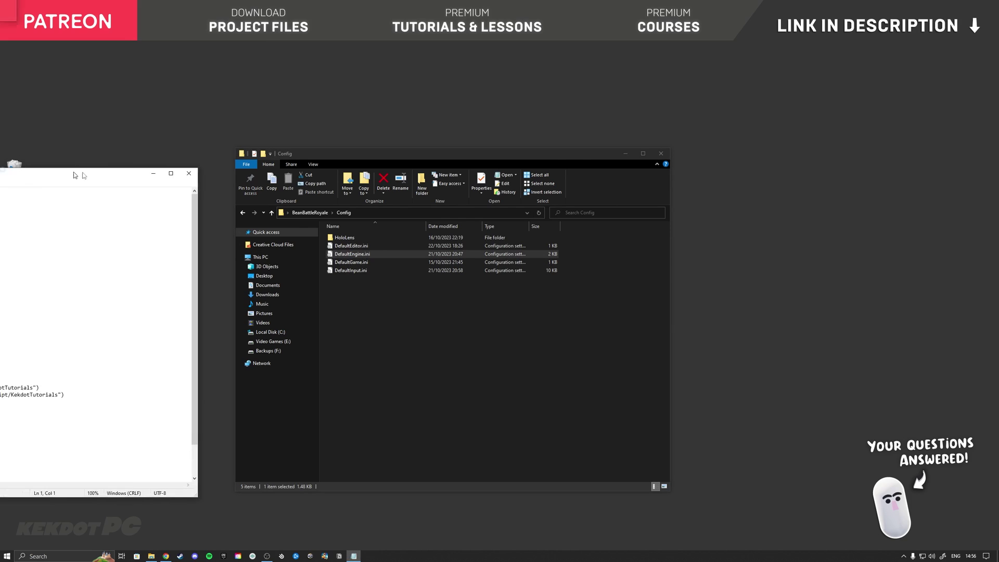
left_click_drag(75, 176, 588, 140)
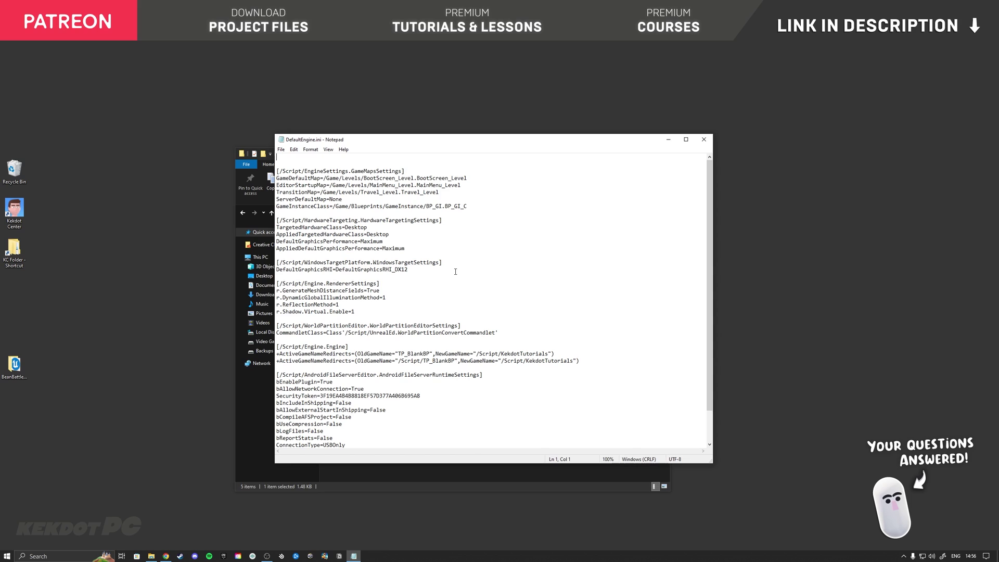
Paste the copied Steam settings below the last ManualIPAddress line of DefaultEngine.ini, separated by blank lines, and save the file
scroll(496, 265, "down", 2)
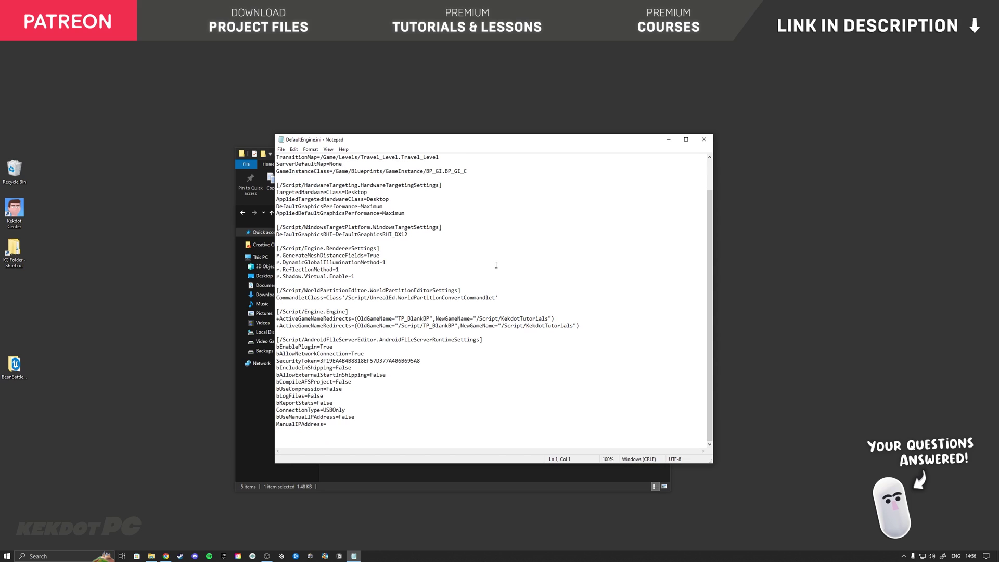
left_click(365, 425)
key("Return")
key("Return")
key("Return")
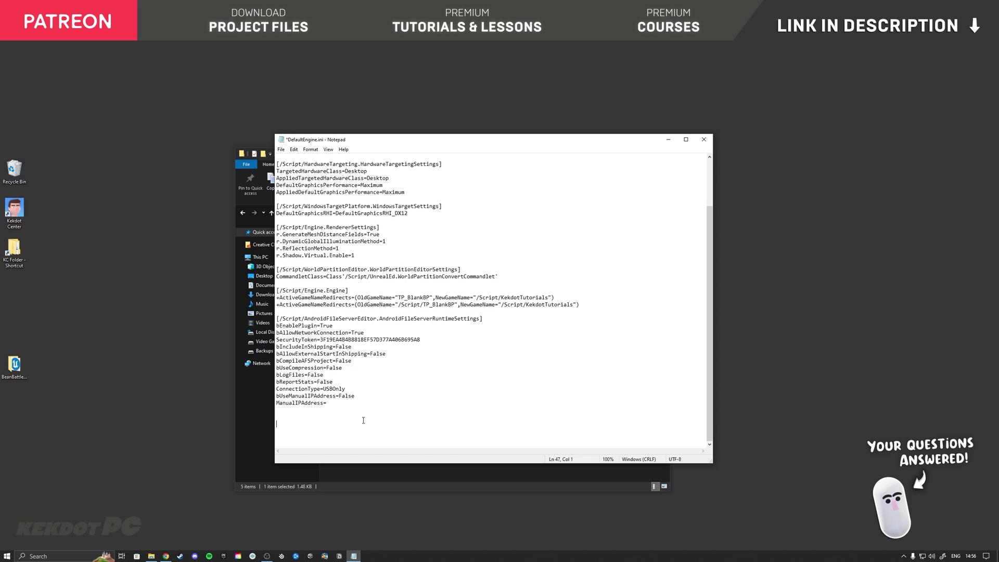
key("ctrl+v")
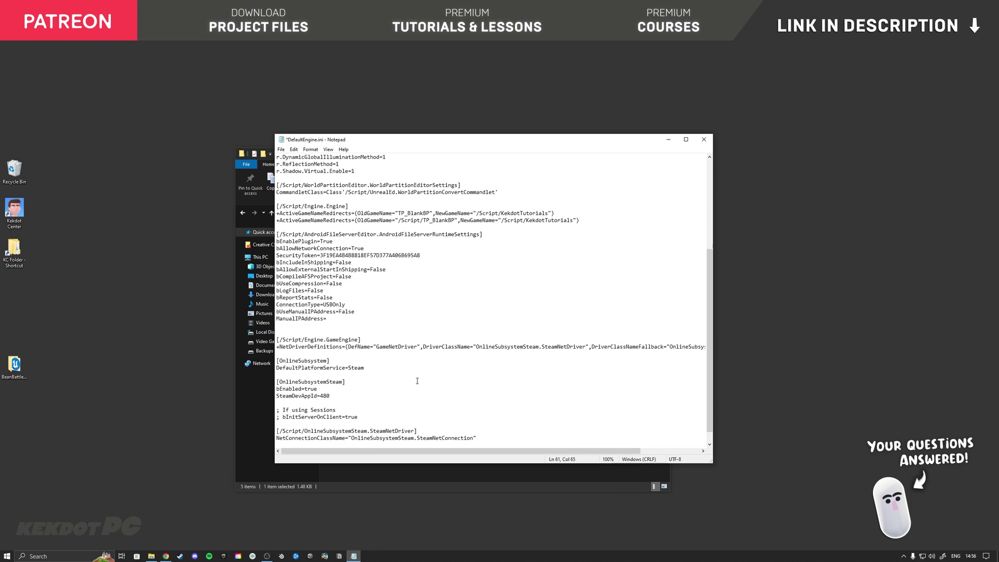
key("ctrl+s")
Check the SteamDevAppId value in DefaultEngine.ini against the Steam App ID section and its test ID tip in the Chrome documentation
scroll(436, 402, "down", 1)
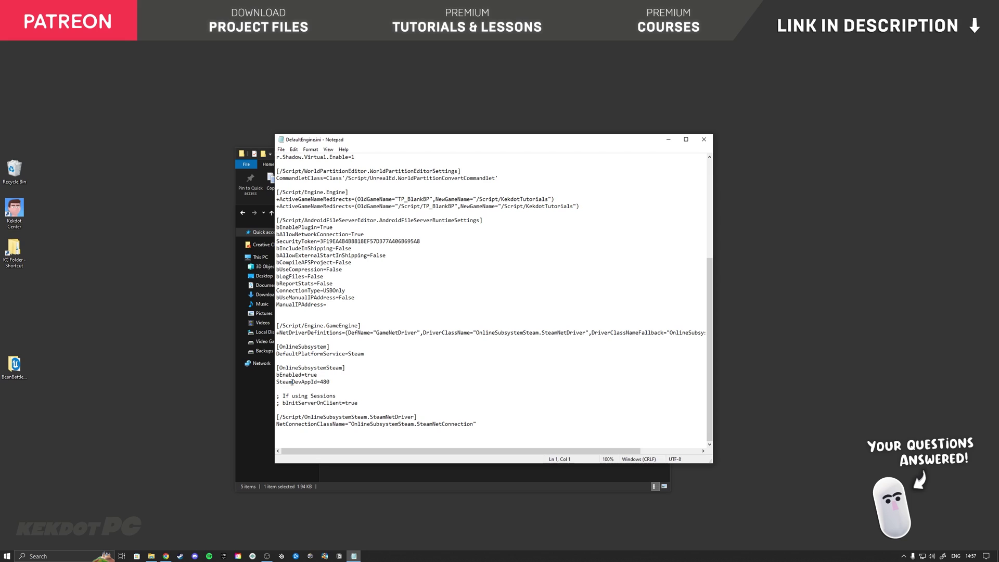
left_click_drag(320, 382, 331, 383)
left_click(165, 555)
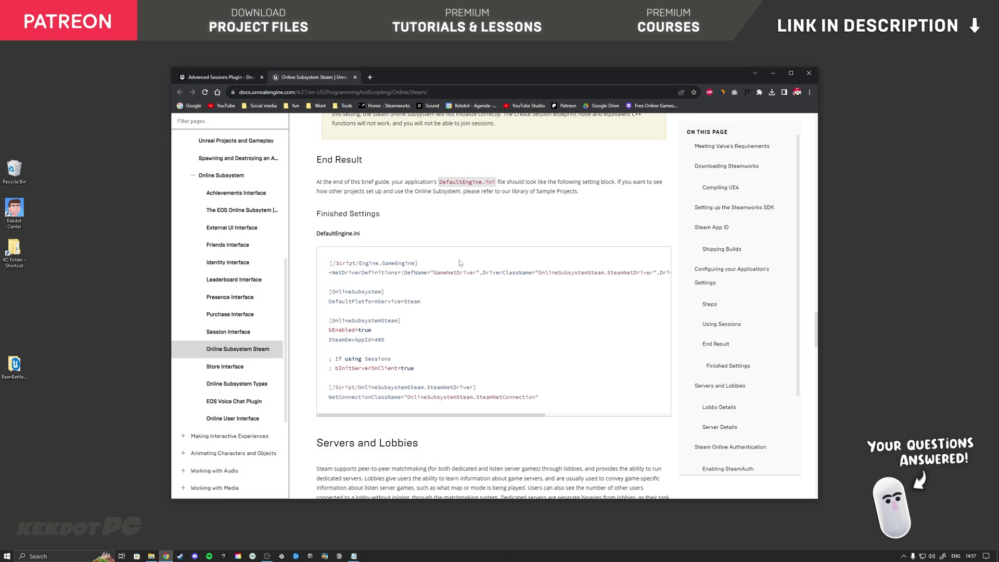
scroll(460, 258, "up", 15)
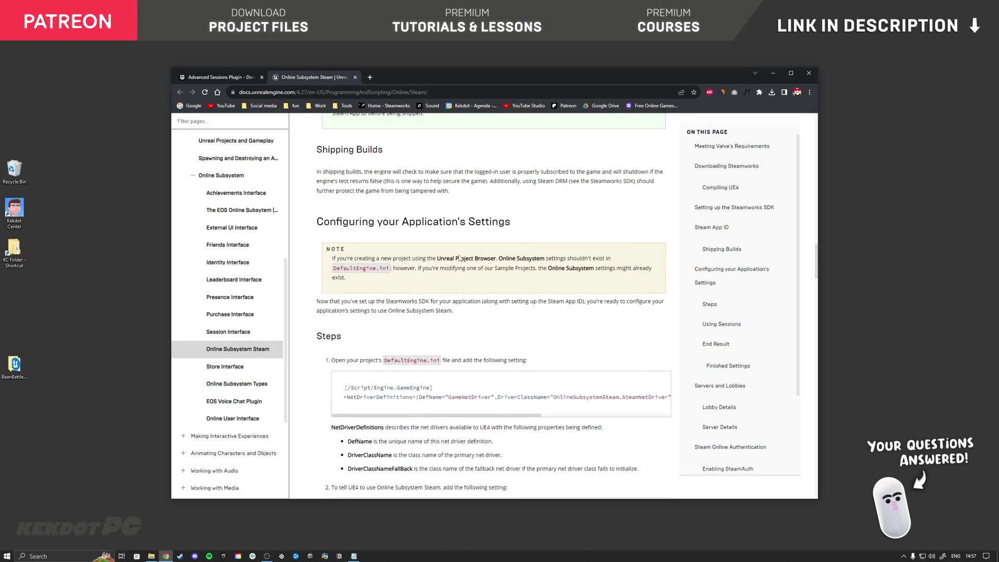
scroll(460, 258, "up", 1)
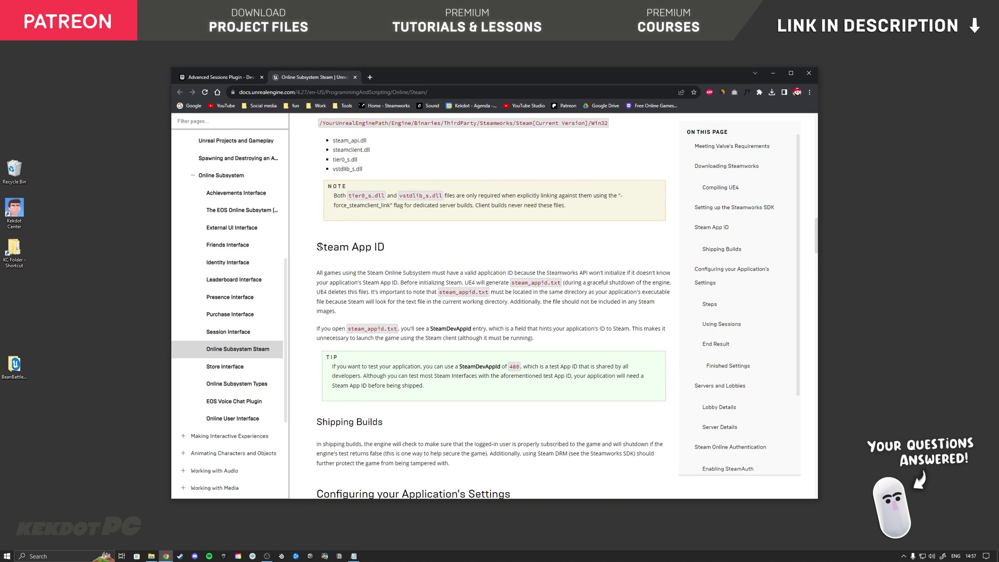
left_click_drag(319, 247, 391, 249)
left_click(387, 264)
left_click_drag(368, 284, 398, 283)
left_click(454, 261)
left_click_drag(509, 367, 520, 368)
left_click(517, 368)
left_click_drag(509, 367, 520, 368)
left_click(518, 372)
Minimize the browser, close DefaultEngine.ini, return to the BeanBattleRoyale root folder and close its window
left_click(773, 73)
left_click_drag(578, 139, 596, 120)
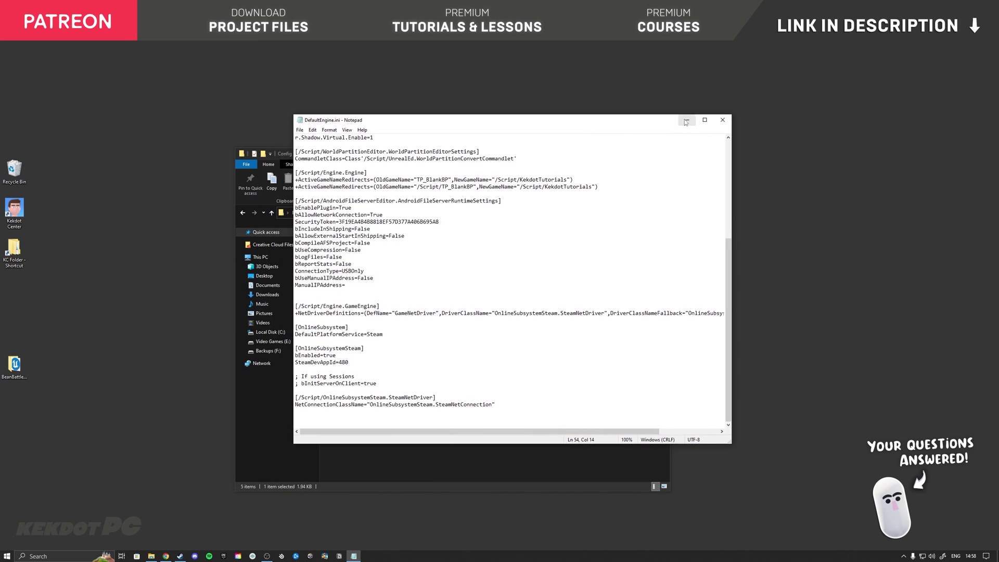
left_click(721, 121)
left_click_drag(491, 154, 486, 148)
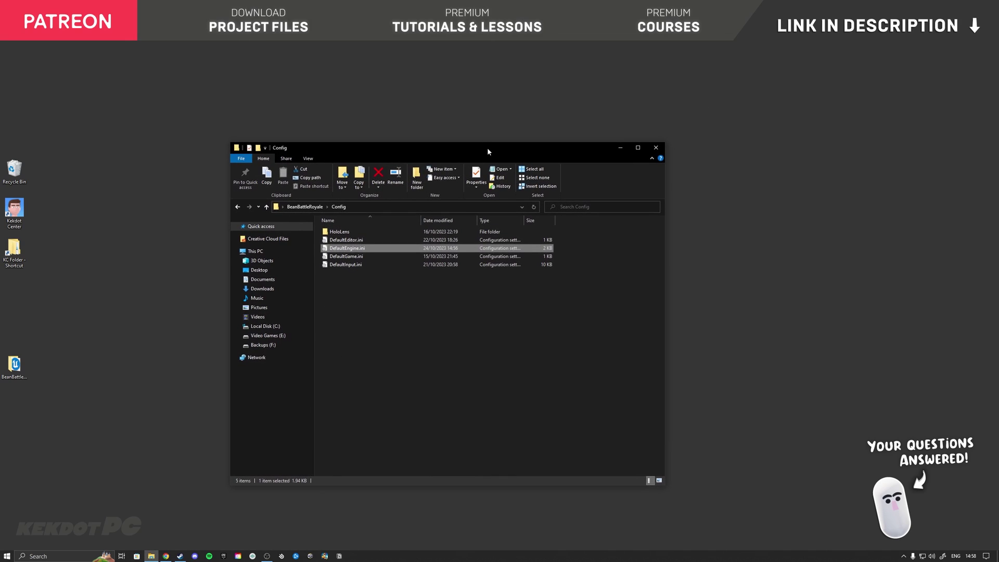
left_click(304, 207)
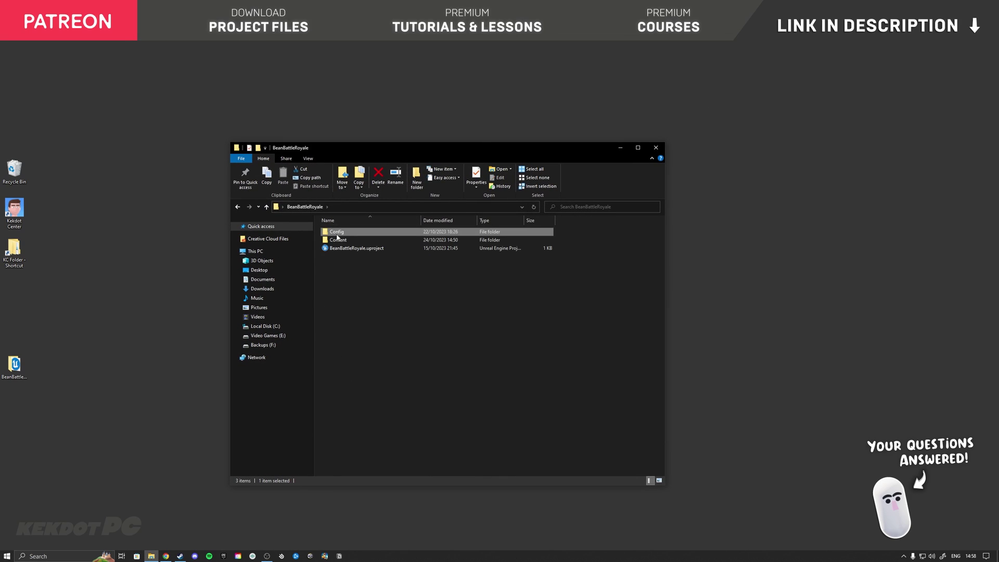
left_click(350, 279)
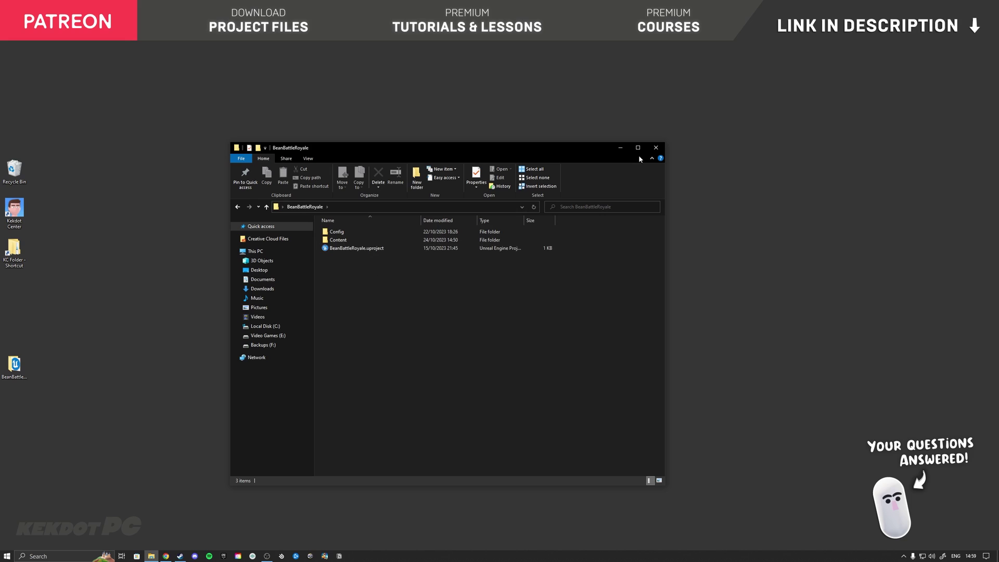
left_click(656, 147)
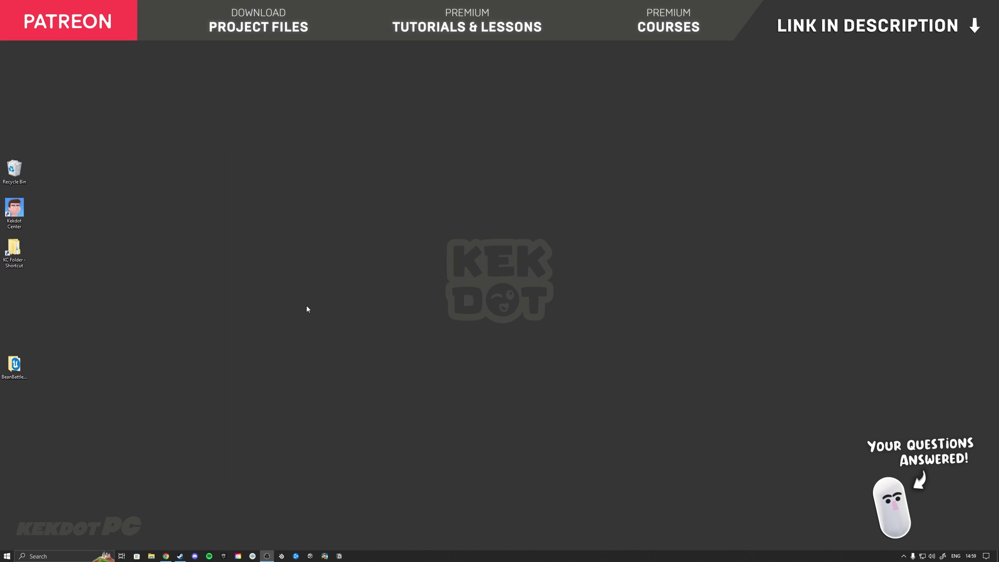
Switch to Chrome and examine the branch list of the GitHub repository linked in the Advanced Sessions Plugin forum thread, closing its tab when done
left_click(165, 554)
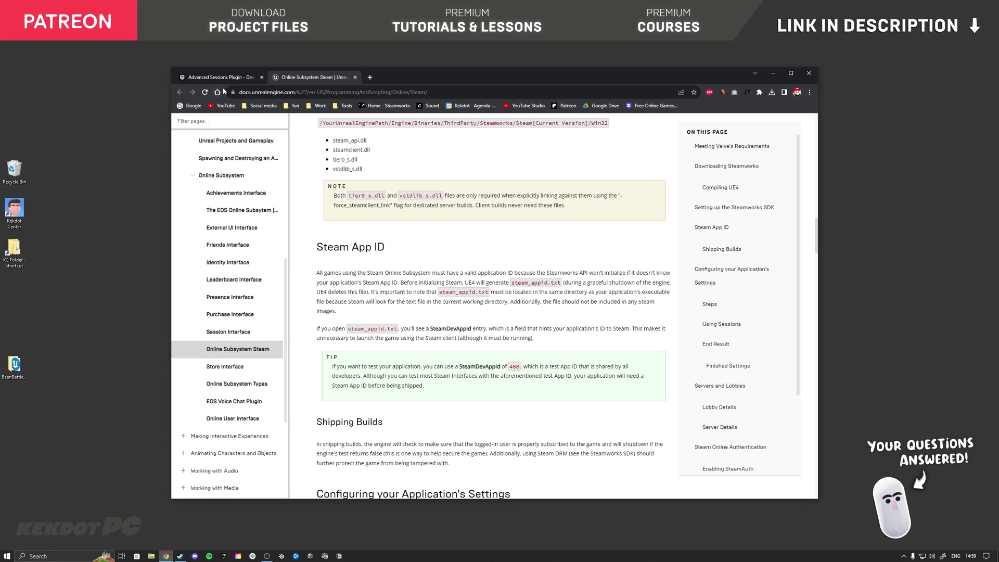
left_click(222, 78)
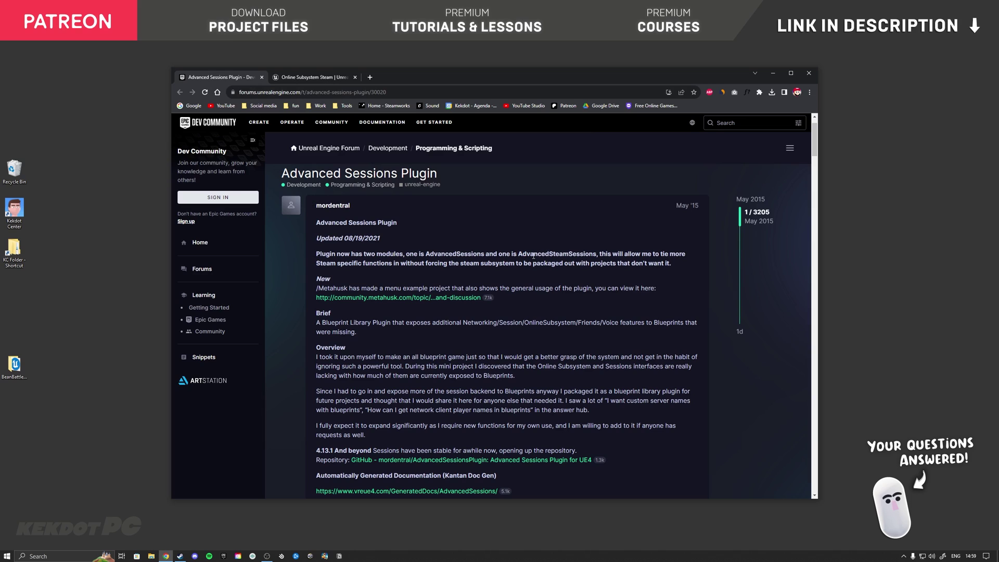
scroll(523, 277, "down", 3)
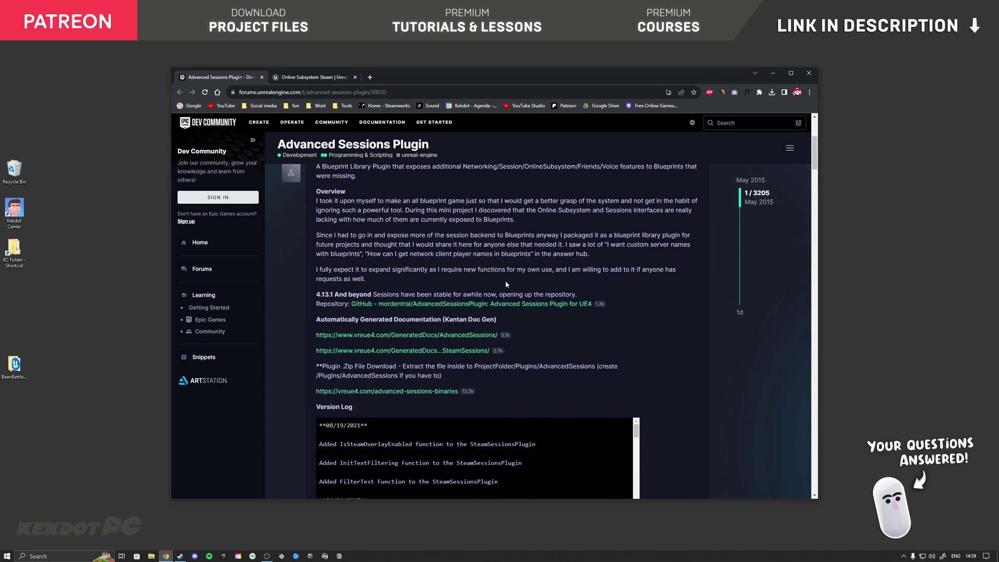
middle_click(380, 306)
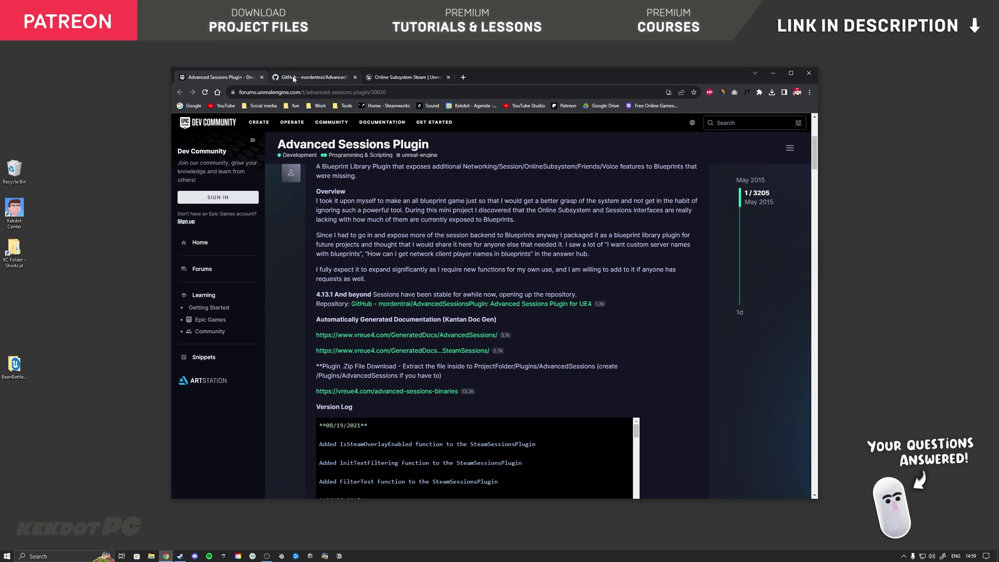
left_click(312, 77)
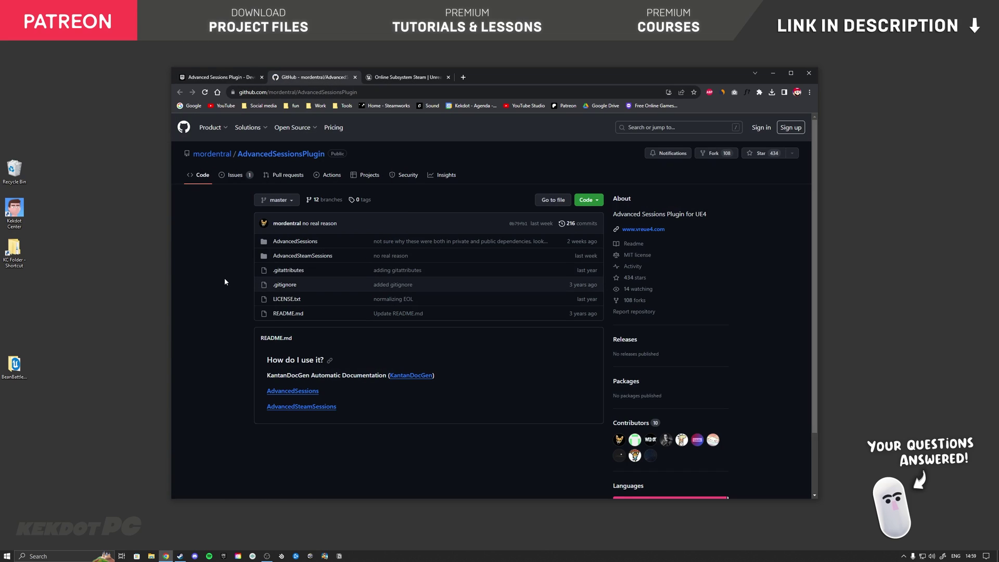
left_click(292, 203)
scroll(293, 300, "down", 1)
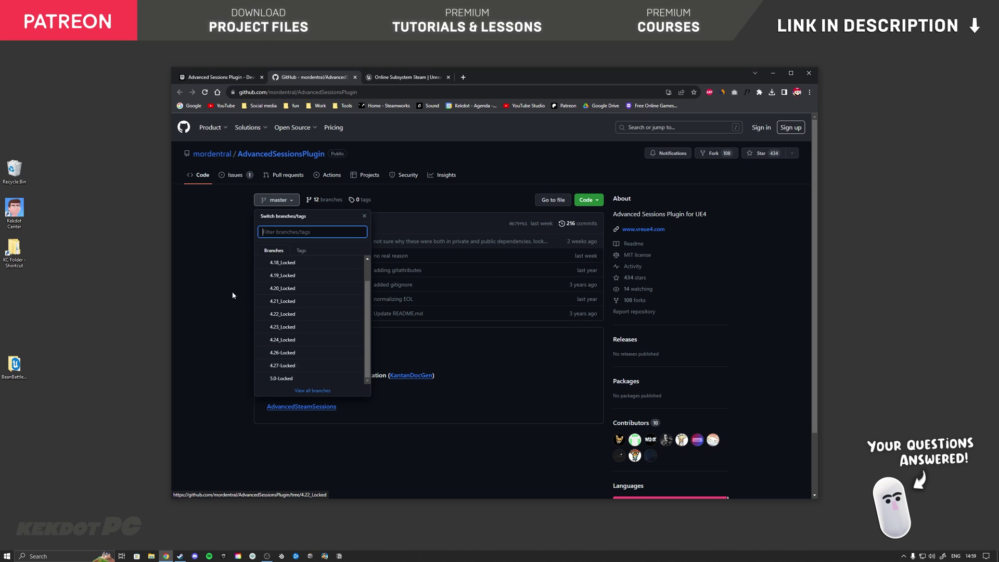
left_click(212, 267)
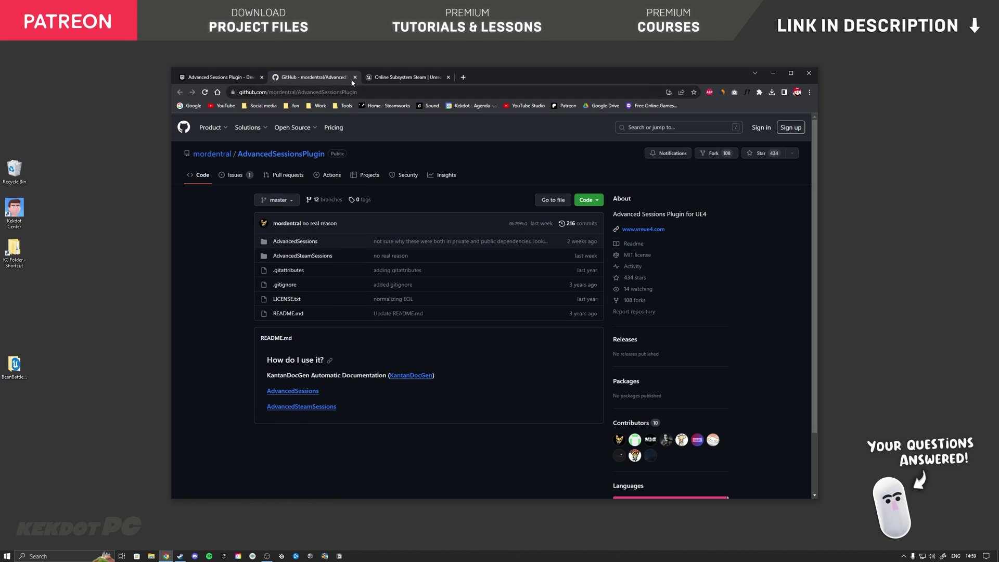
left_click(355, 78)
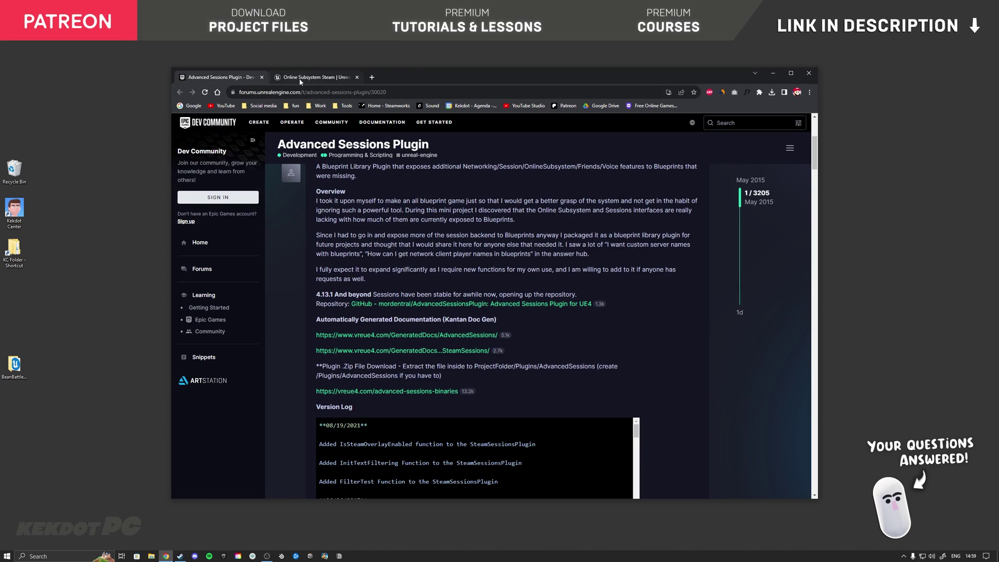
Download the AdvancedSessionPlugin-5-0-3 Release archive, AdvancedSessions-50.zip, through the Advanced Sessions Binaries page linked in the forum thread
left_click(374, 392)
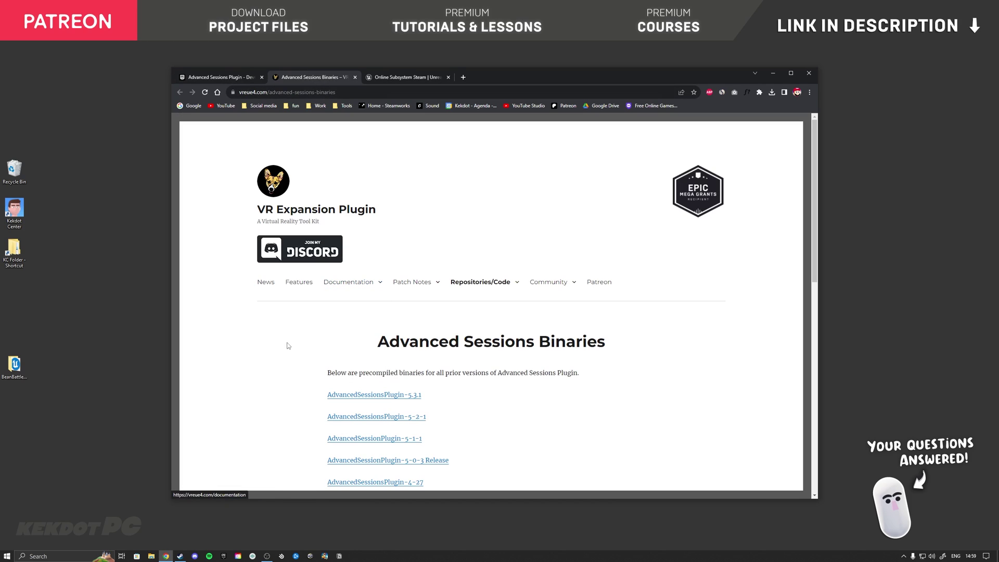
scroll(250, 367, "down", 1)
scroll(250, 367, "down", 2)
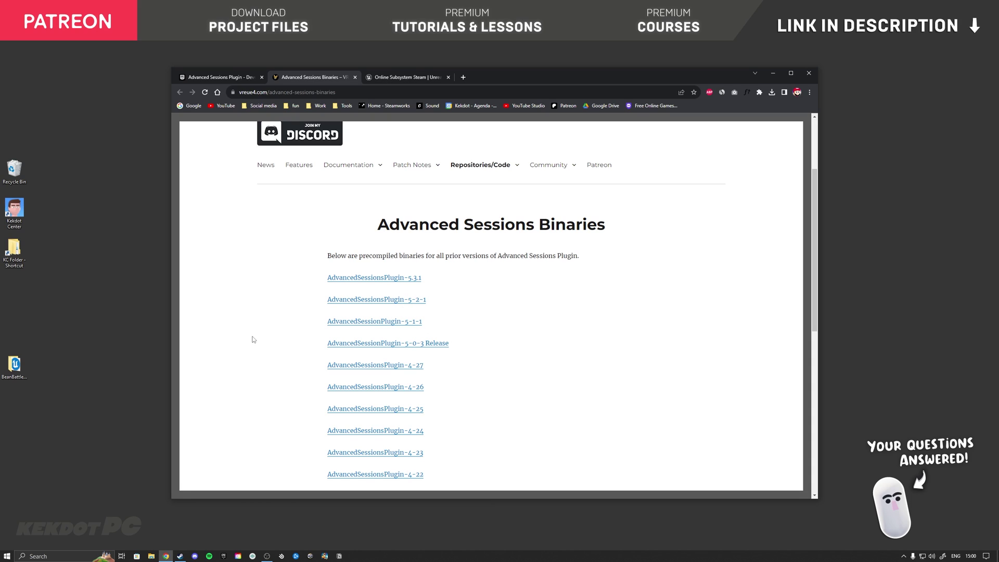
middle_click(430, 345)
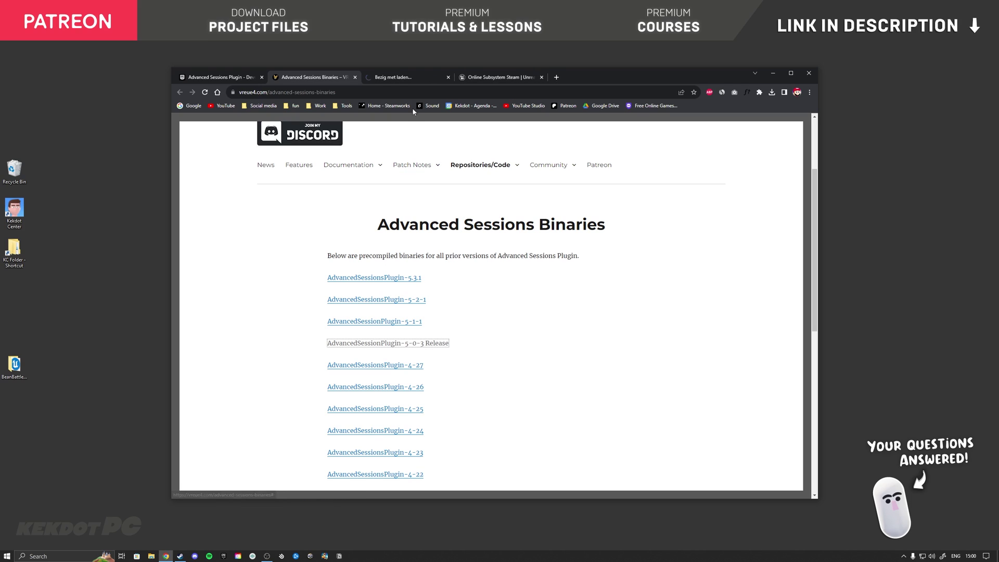
left_click(409, 77)
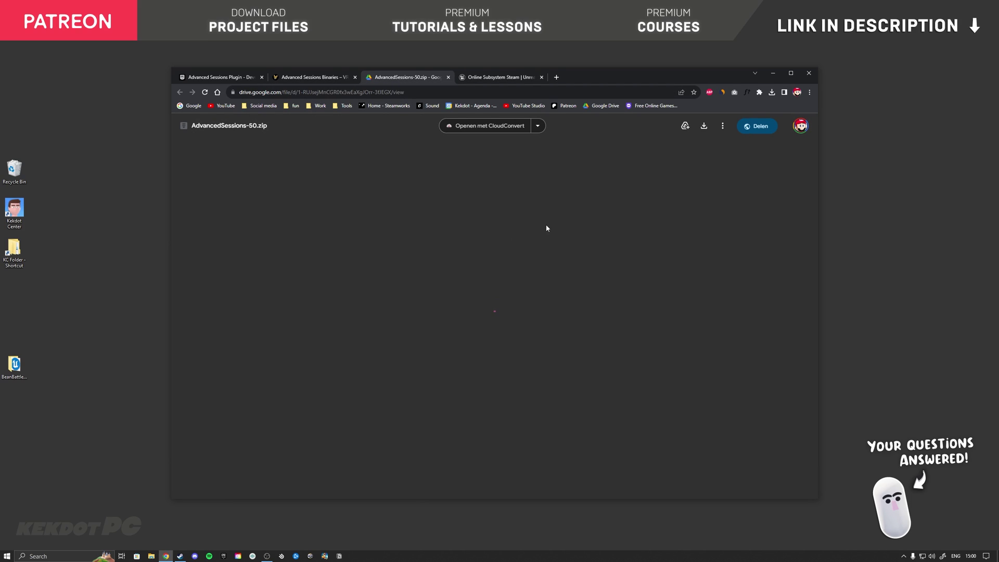
left_click(703, 125)
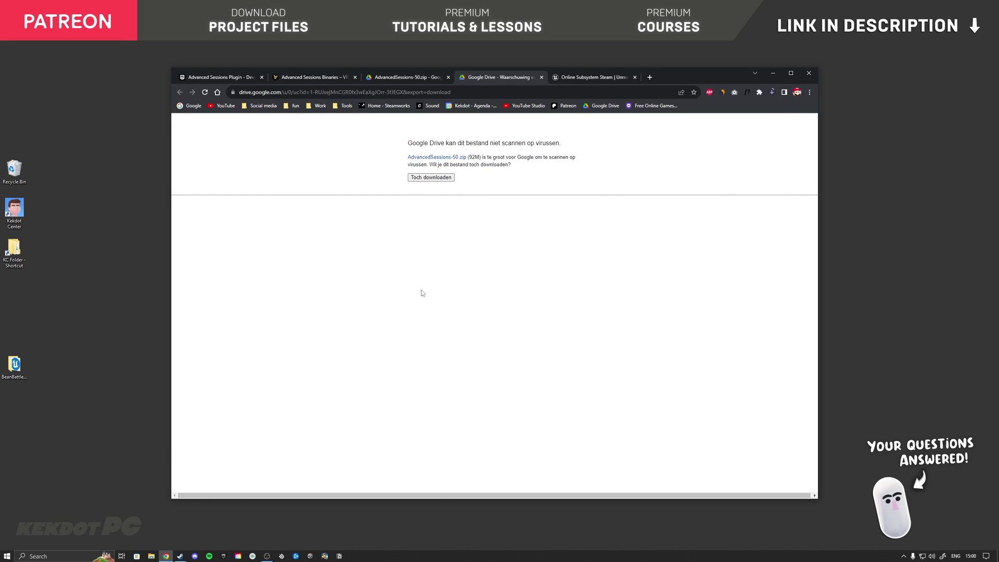
left_click(705, 114)
Extract the AdvancedSessions and ExampleBlueprints folders from AdvancedSessions-50.zip to the desktop, close the archive and minimize the browser
left_click(432, 191)
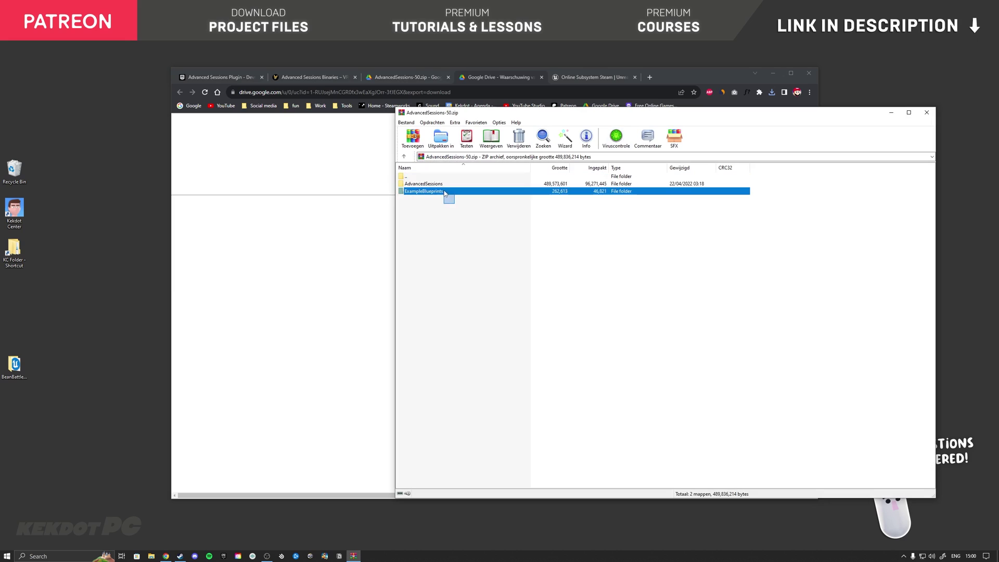
left_click(438, 184, "shift")
left_click_drag(440, 185, 109, 244)
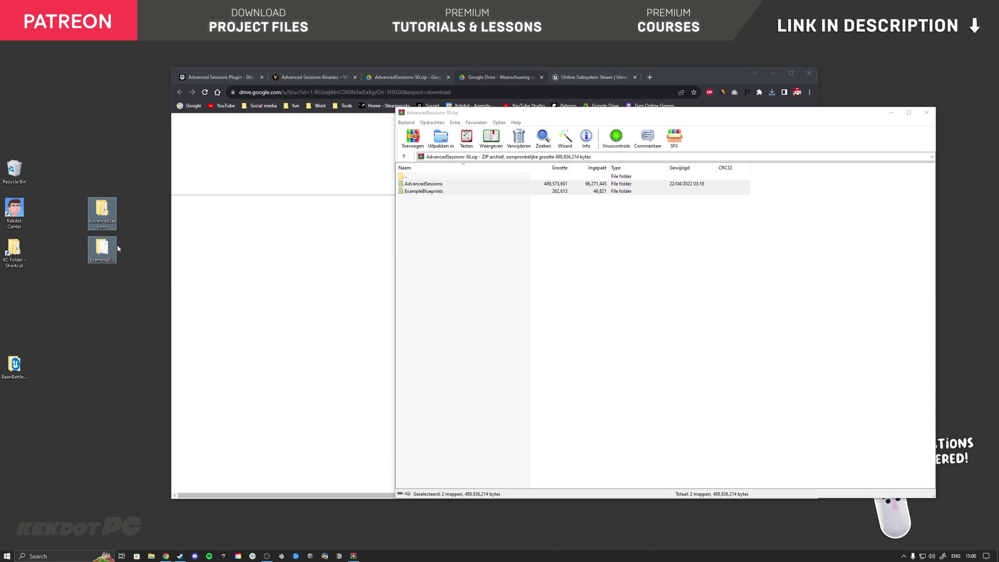
left_click(927, 113)
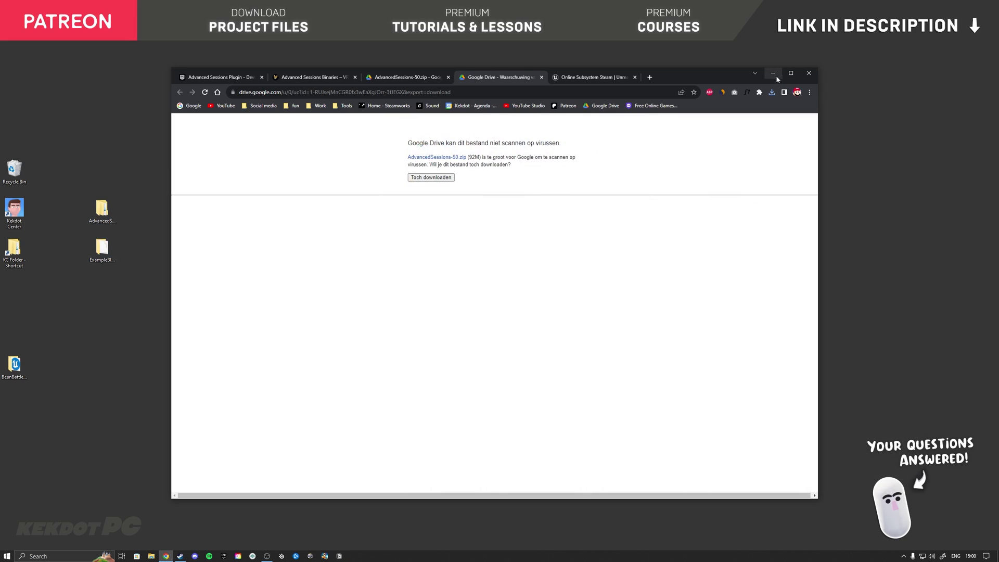
left_click(773, 74)
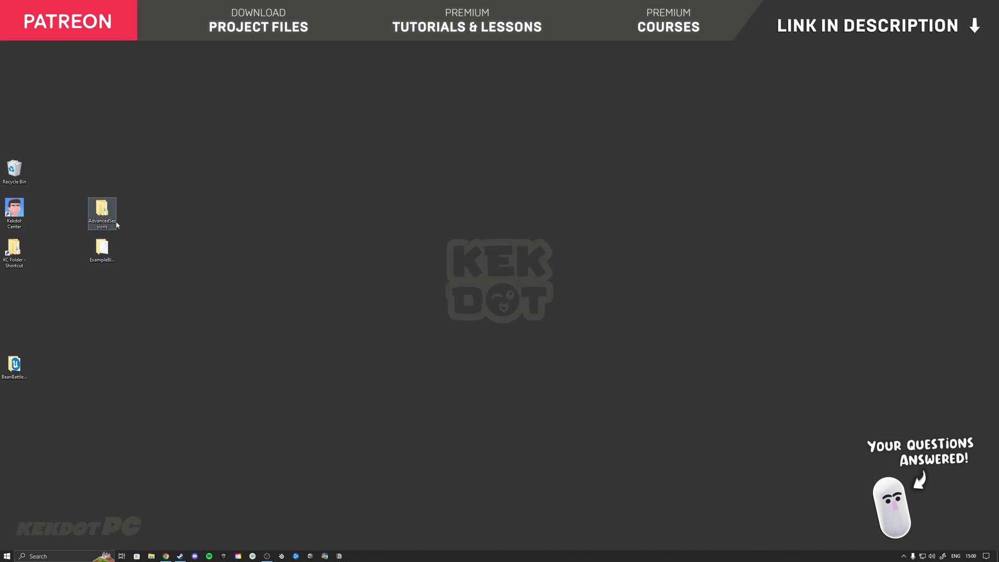
Delete the extracted ExampleBlueprints folder from the desktop and check the contents of the AdvancedSessions folder
right_click(109, 251)
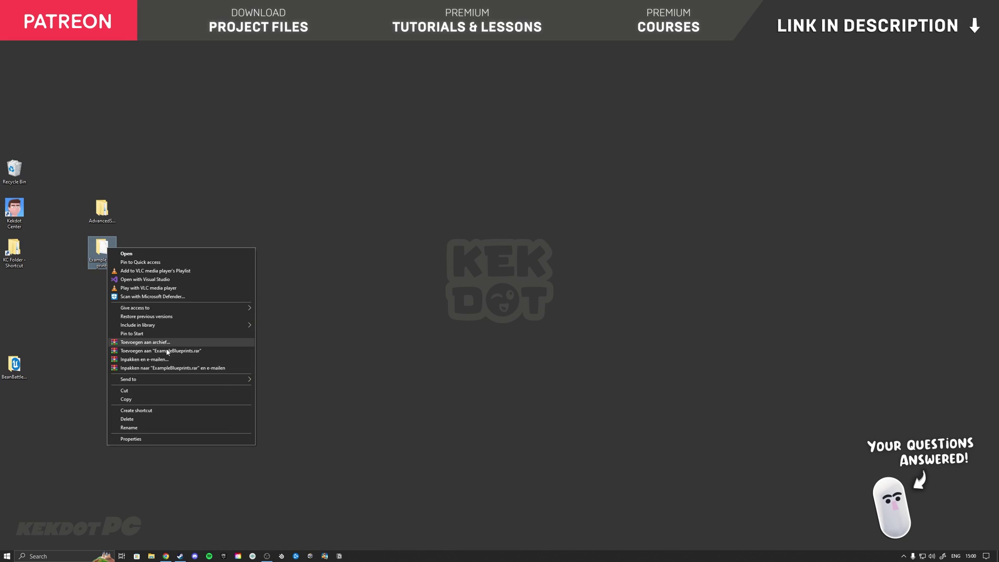
left_click(127, 420)
double_click(102, 211)
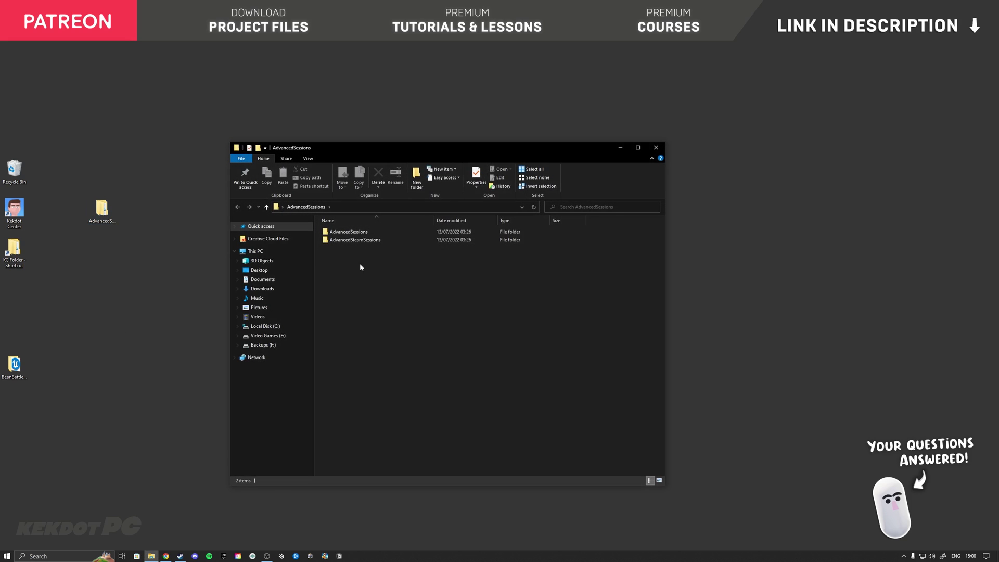
left_click(660, 148)
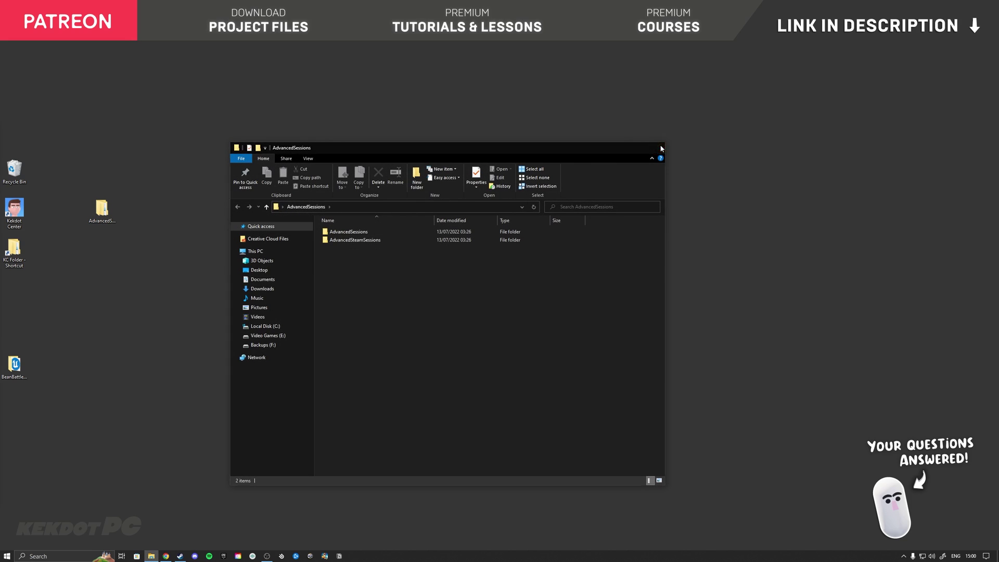
Place the BeanBattleRoyale and AdvancedSessions folders side by side on the desktop and create a Plugins folder in the BeanBattleRoyale root
left_click_drag(18, 373, 193, 220)
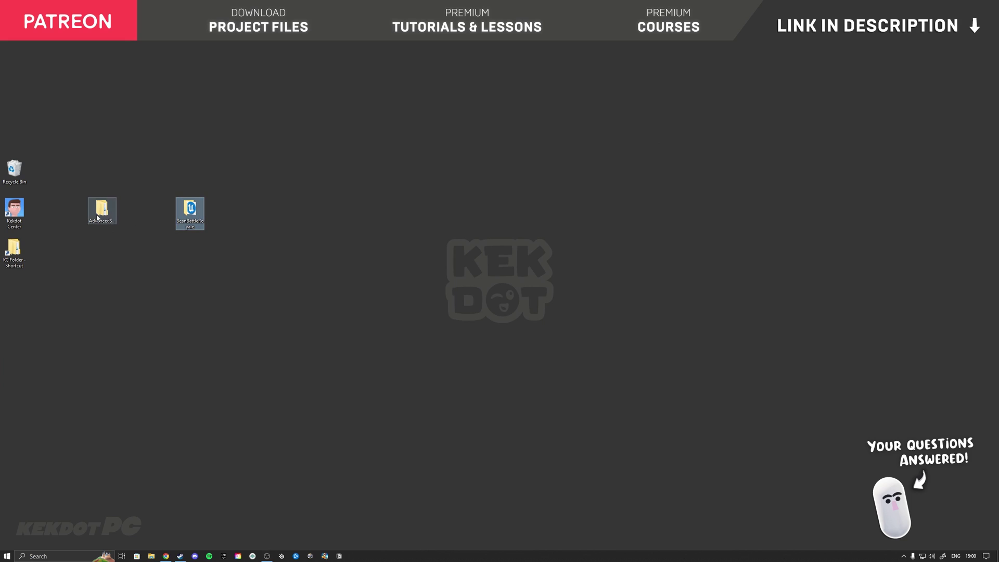
left_click_drag(101, 213, 132, 214)
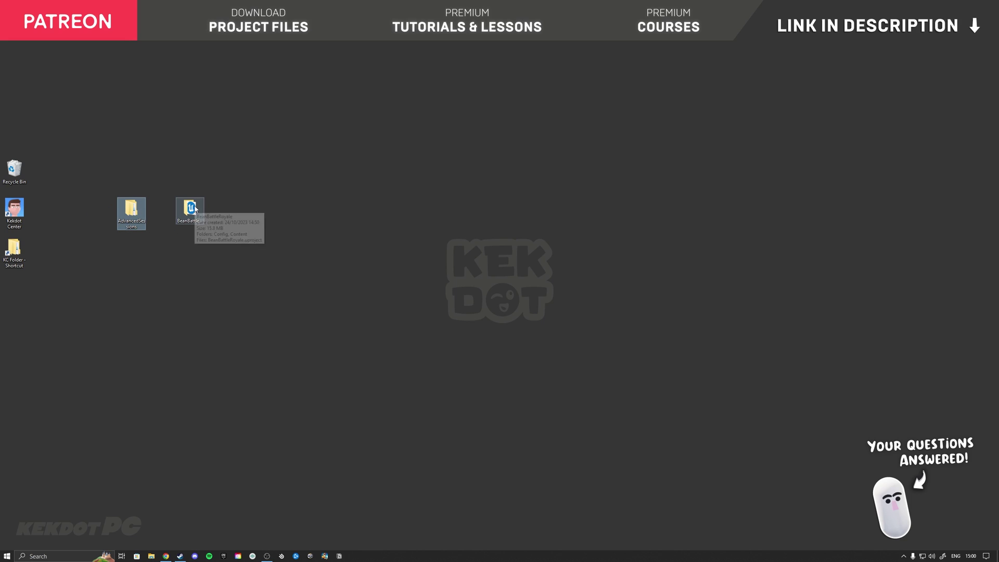
double_click(197, 223)
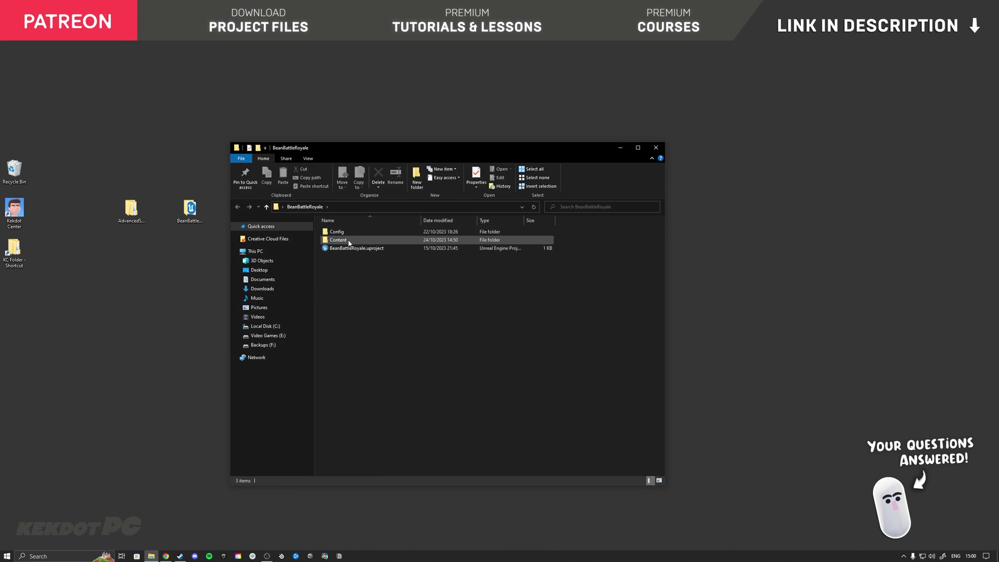
right_click(370, 291)
mouse_move(417, 395)
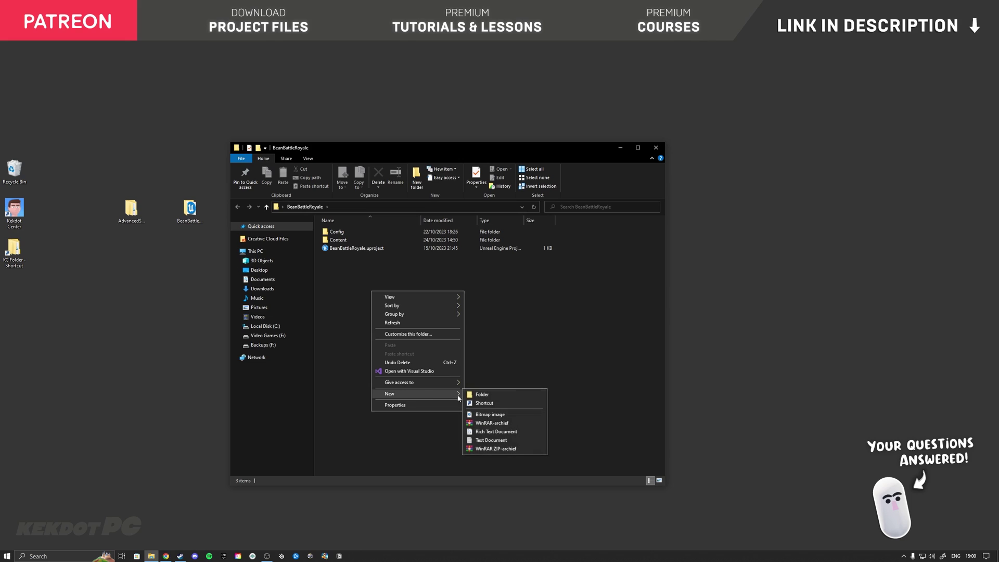
left_click(482, 394)
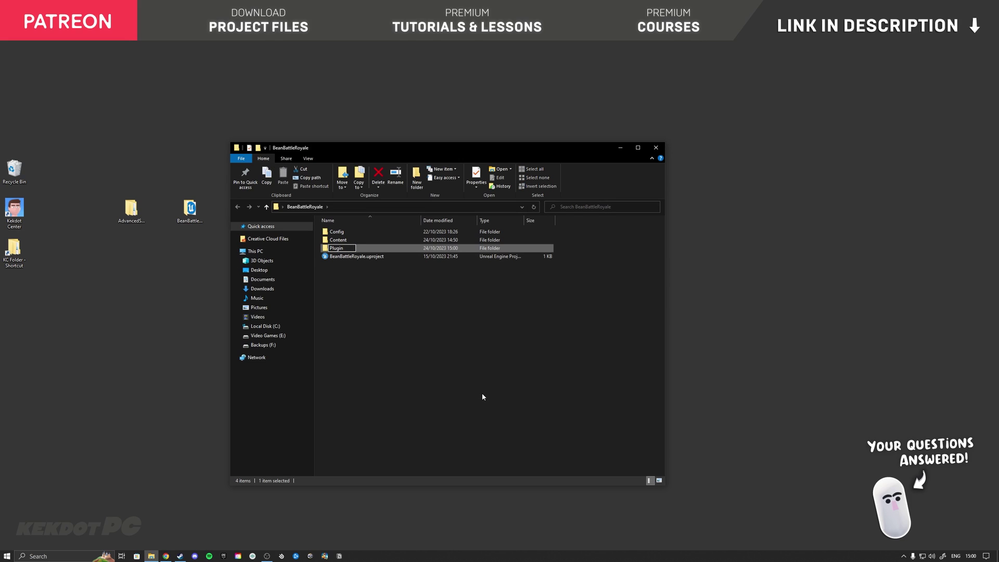
left_click(482, 397)
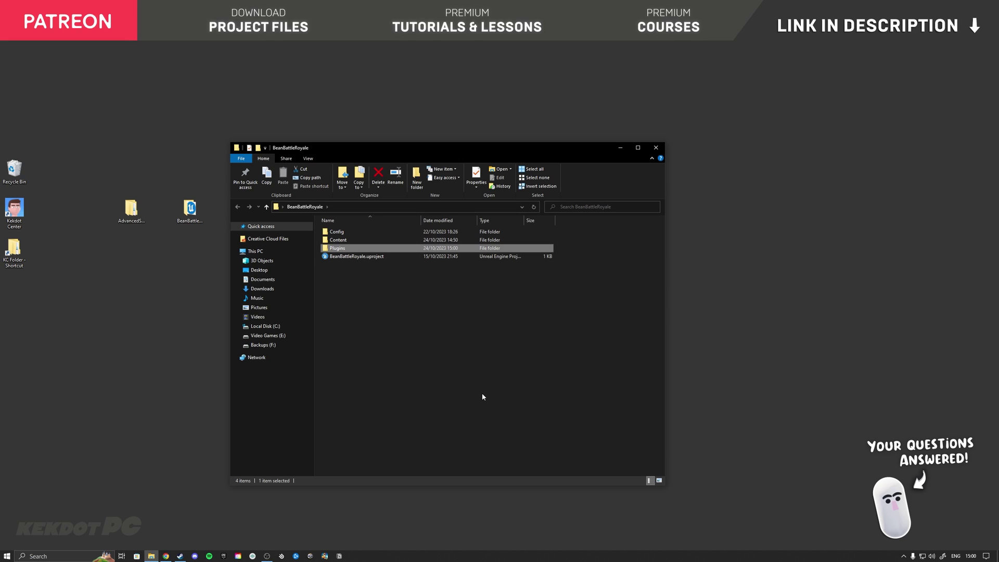
Move the AdvancedSessions and AdvancedSteamSessions folders from the extracted folder into the project's Plugins folder and close the source window
double_click(343, 248)
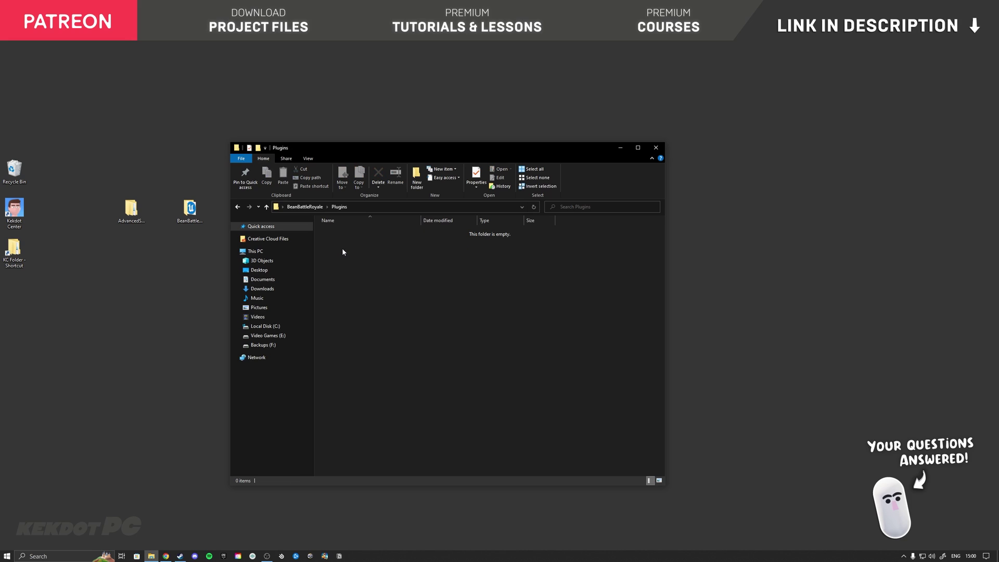
double_click(132, 220)
left_click_drag(397, 161, 802, 164)
left_click_drag(763, 250, 392, 297)
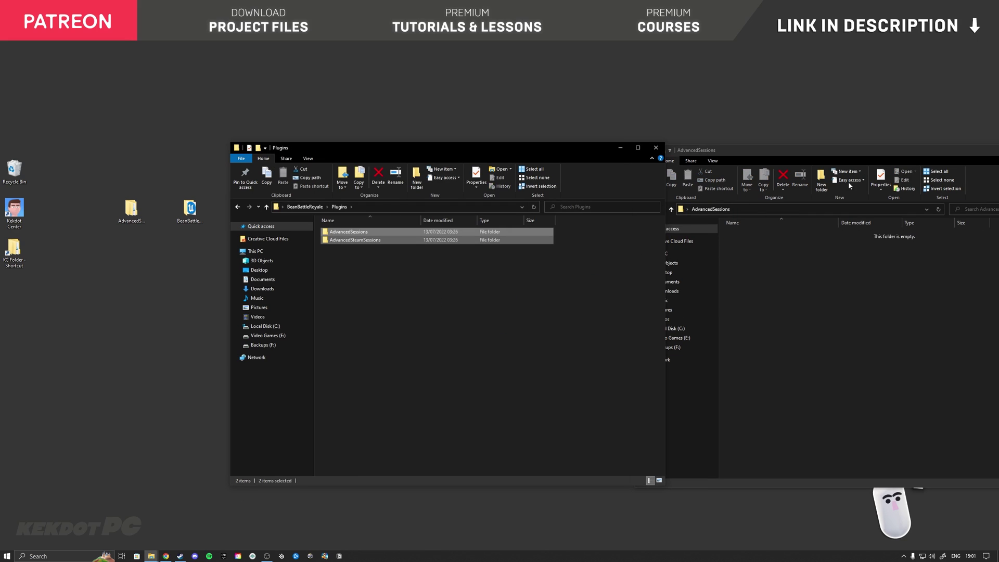
left_click_drag(952, 145, 735, 168)
left_click(814, 174)
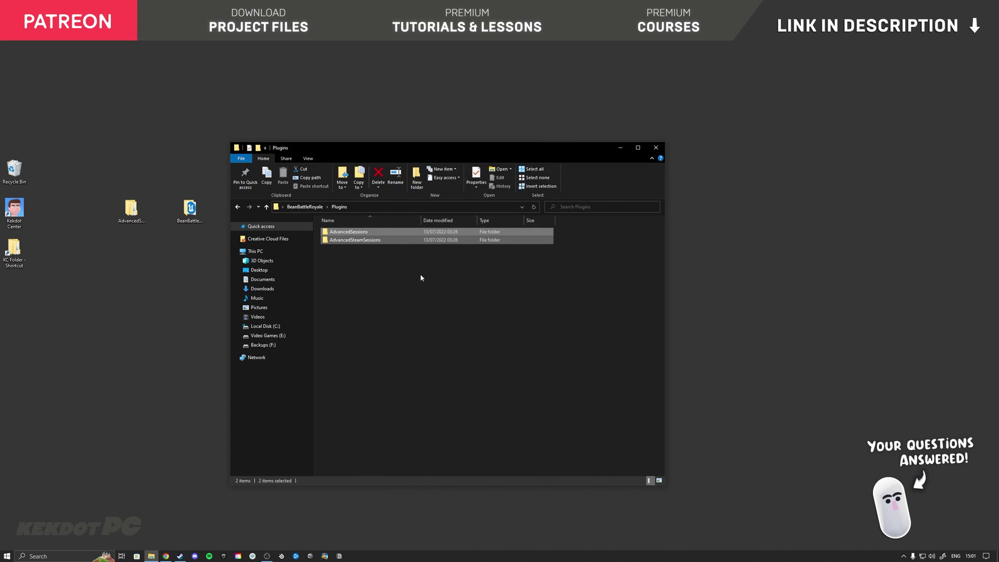
left_click(420, 274)
Open the BeanBattleRoyale project in Unreal Editor and check the enabled state of Advanced Sessions and Advanced Steam Sessions among the project plugins
left_click(307, 207)
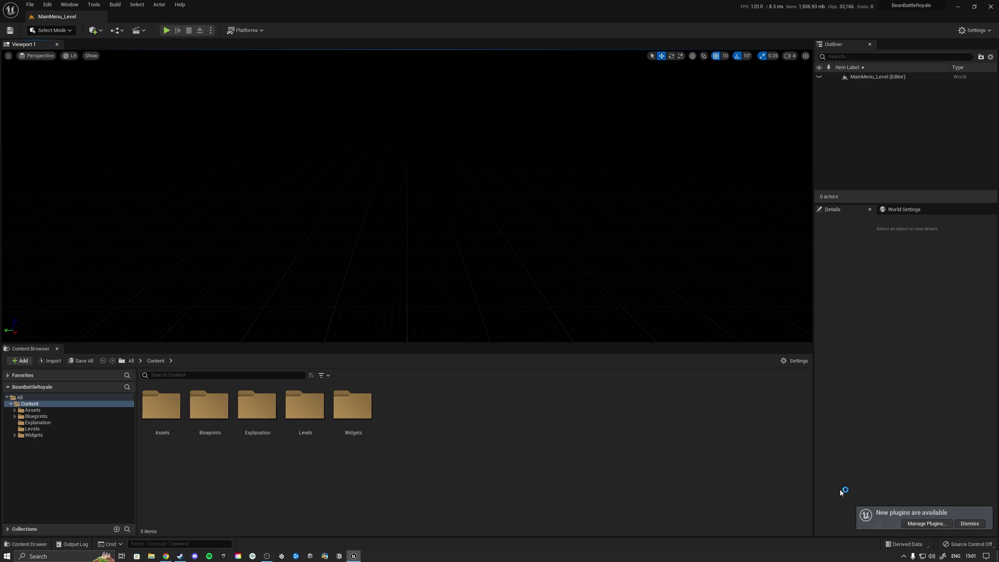
left_click(924, 524)
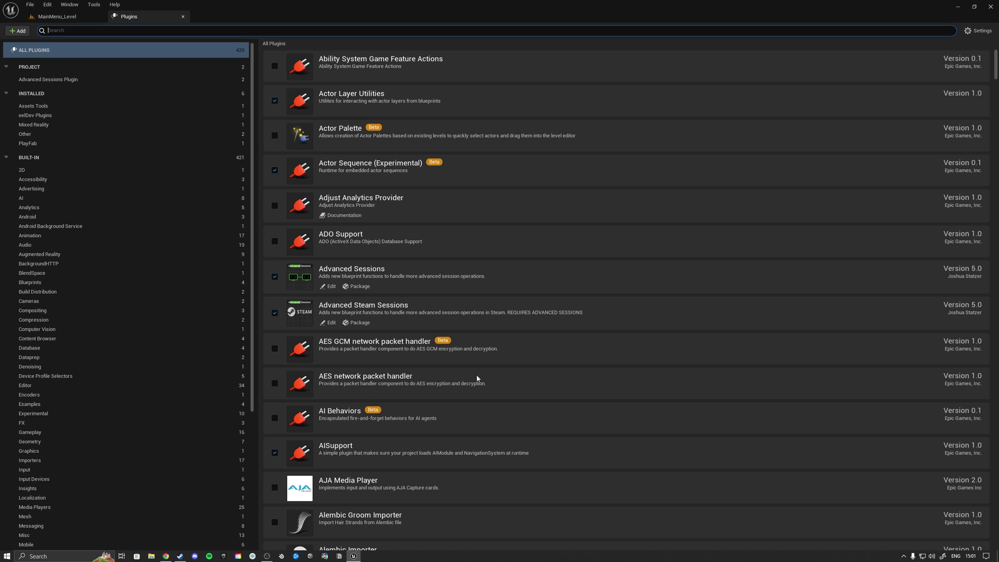
left_click(45, 80)
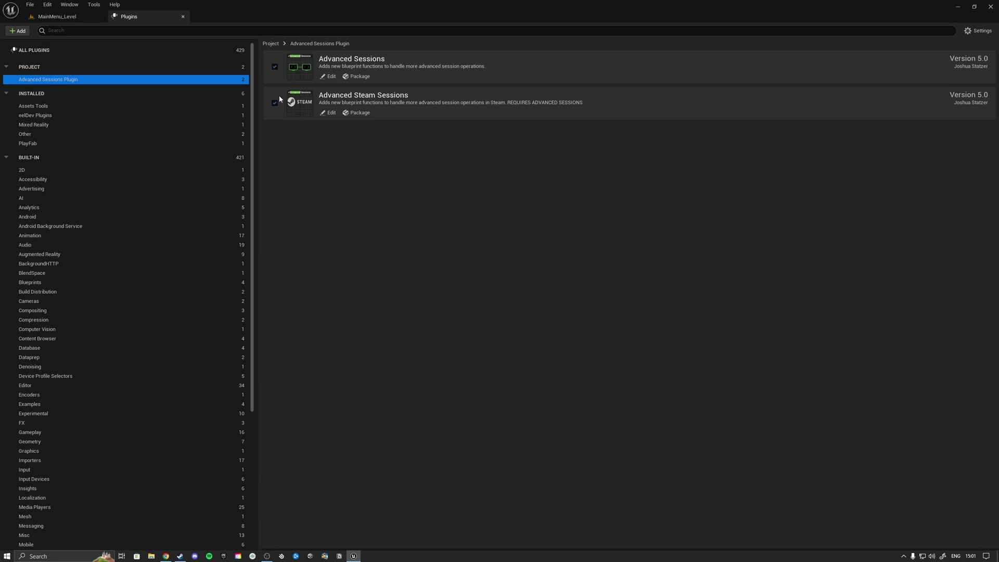
left_click(303, 175)
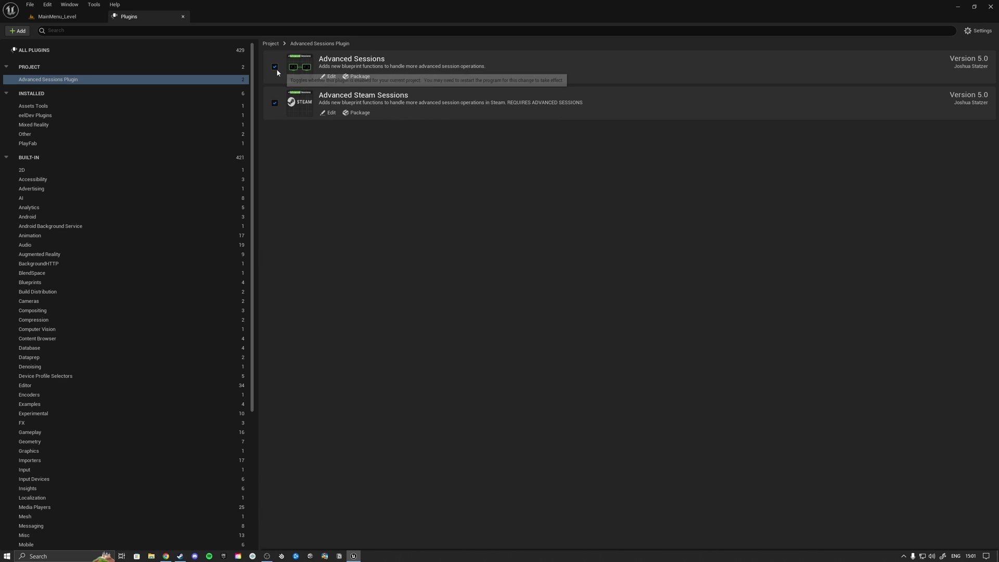
left_click(182, 17)
Open the WB_CreateGame widget from Widgets/MainMenu/Sessions, dock it beside the level tab and show its event graph
left_click(34, 435)
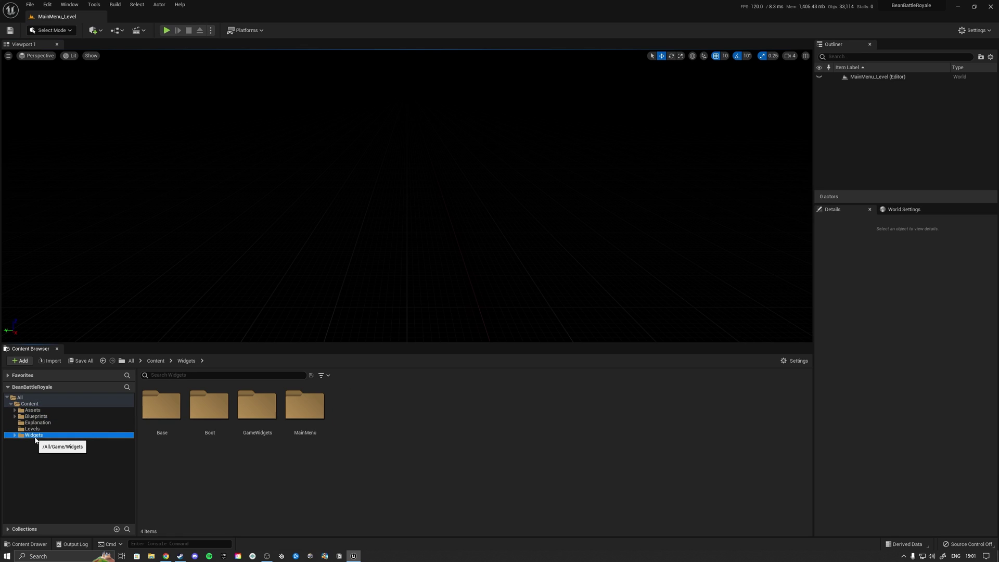
double_click(306, 430)
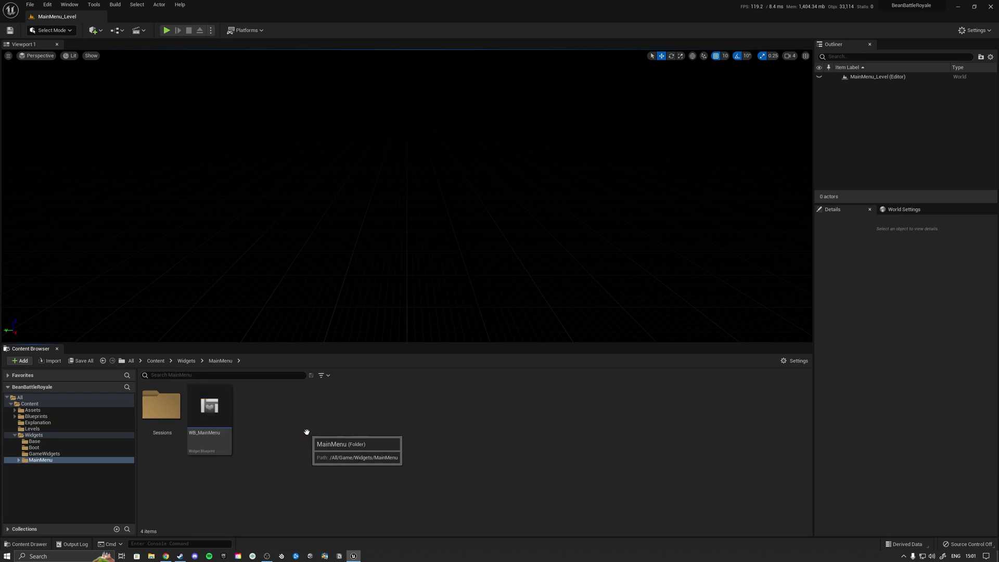
double_click(176, 442)
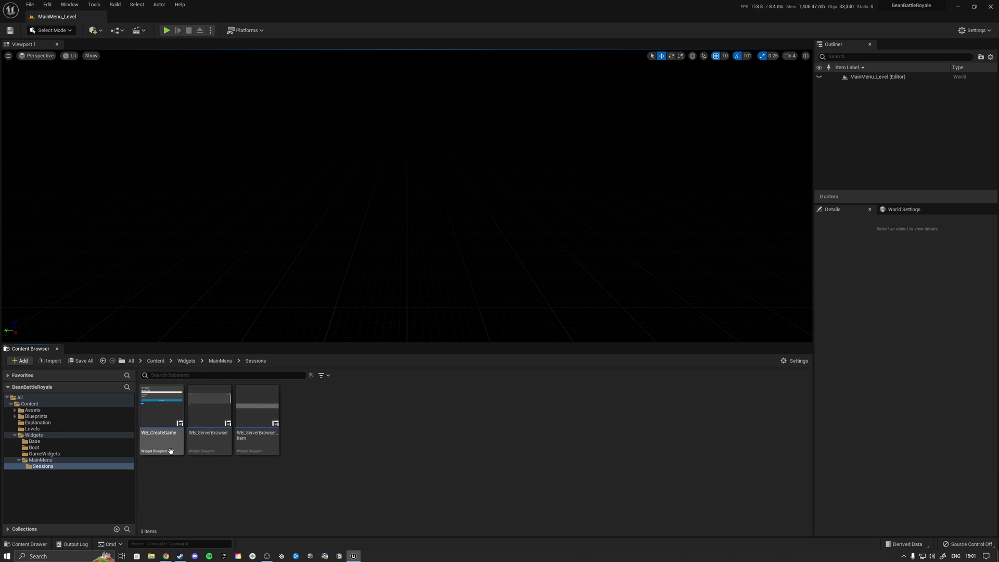
left_click(168, 449)
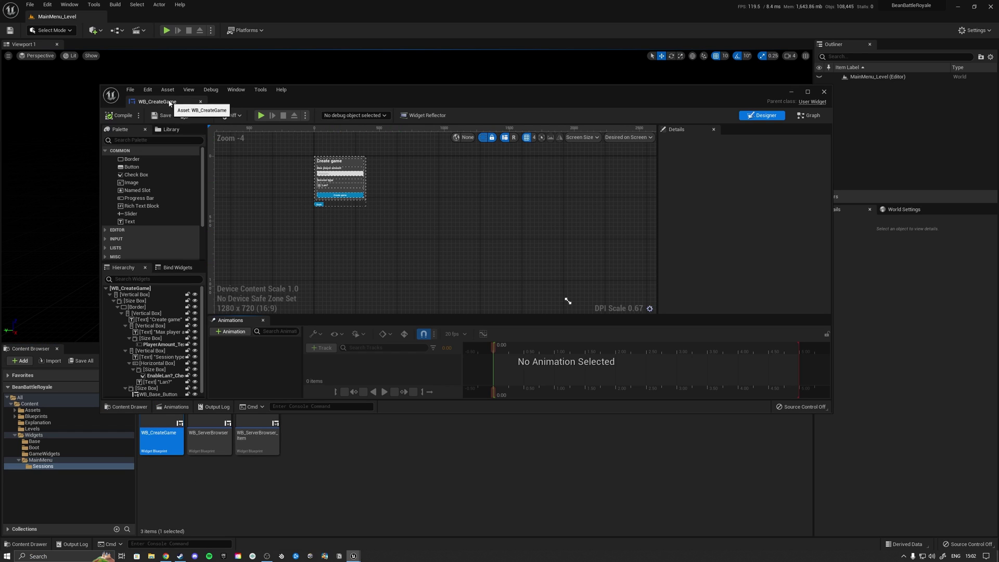
left_click_drag(176, 100, 159, 21)
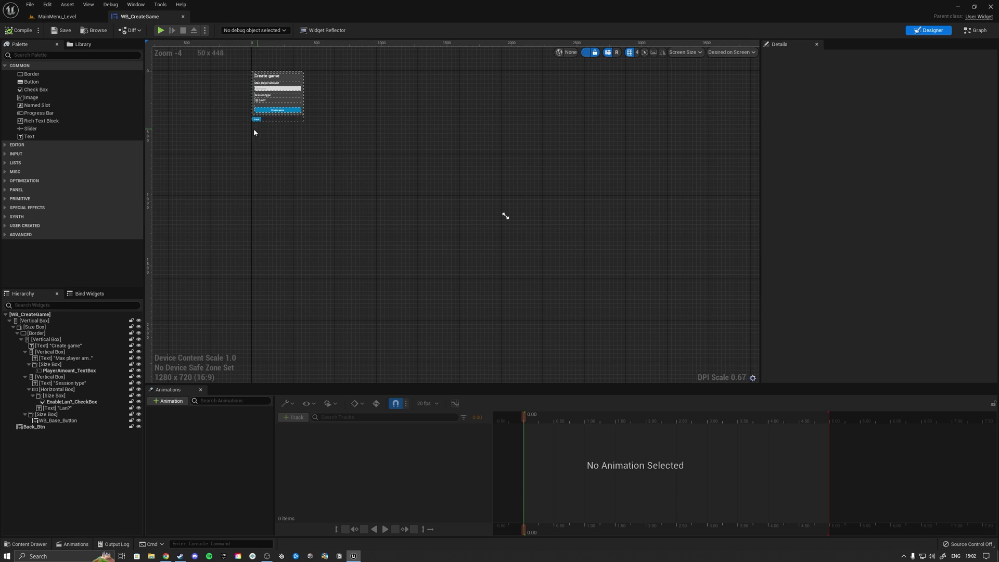
left_click(976, 30)
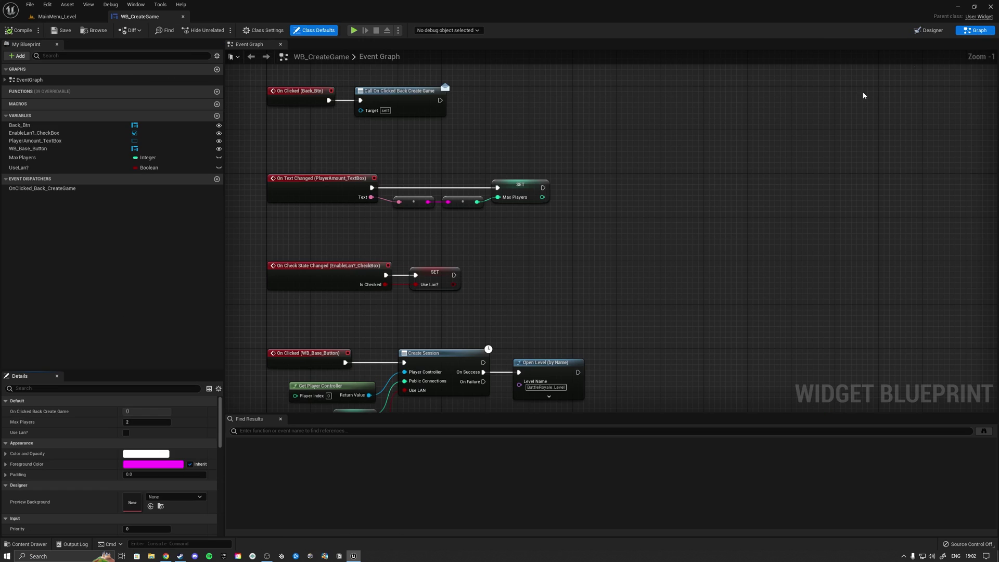
Add a Create Advanced Session node below the existing Create Session node in the event graph
left_click(471, 226)
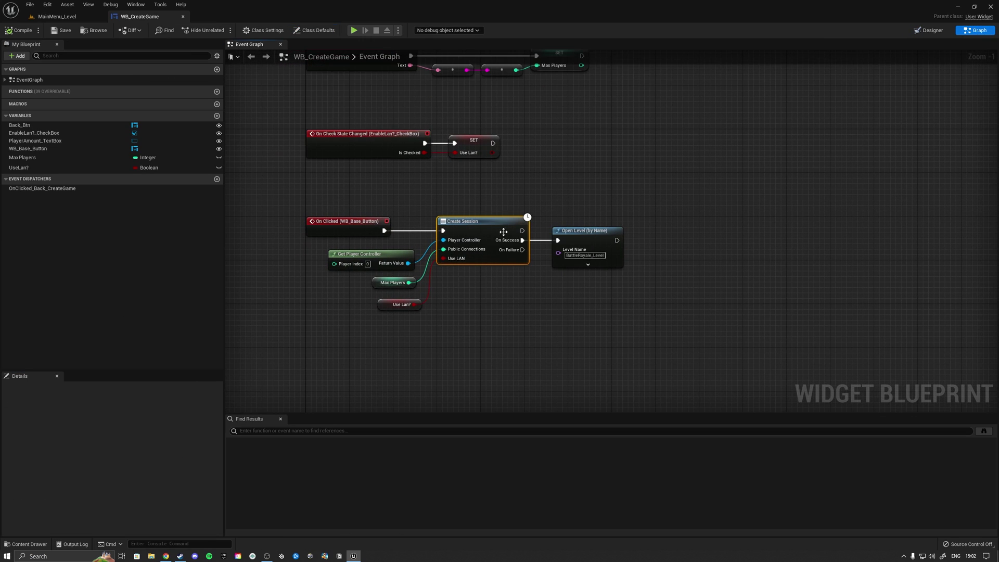
left_click(489, 302)
right_click_drag(489, 301, 480, 267)
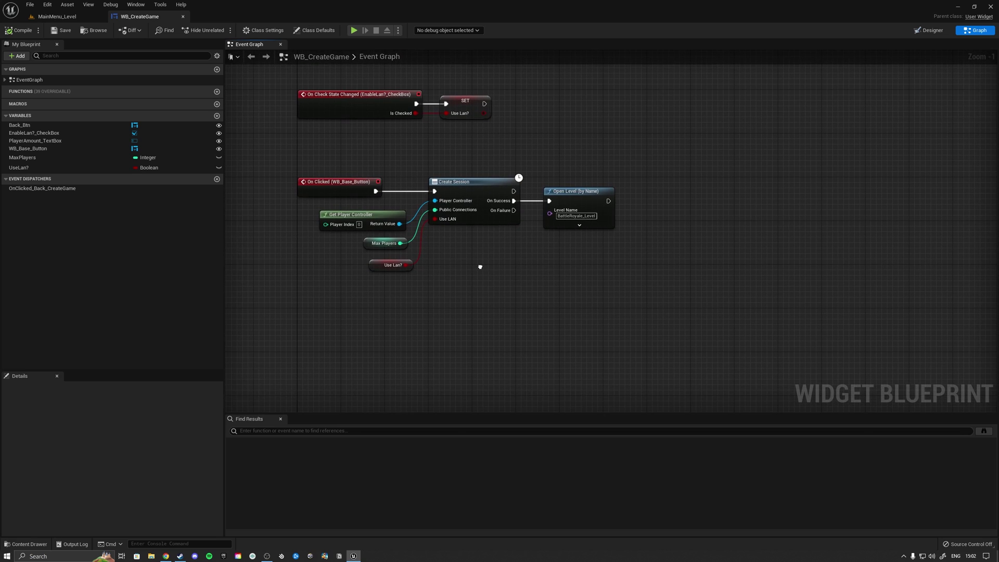
right_click(460, 270)
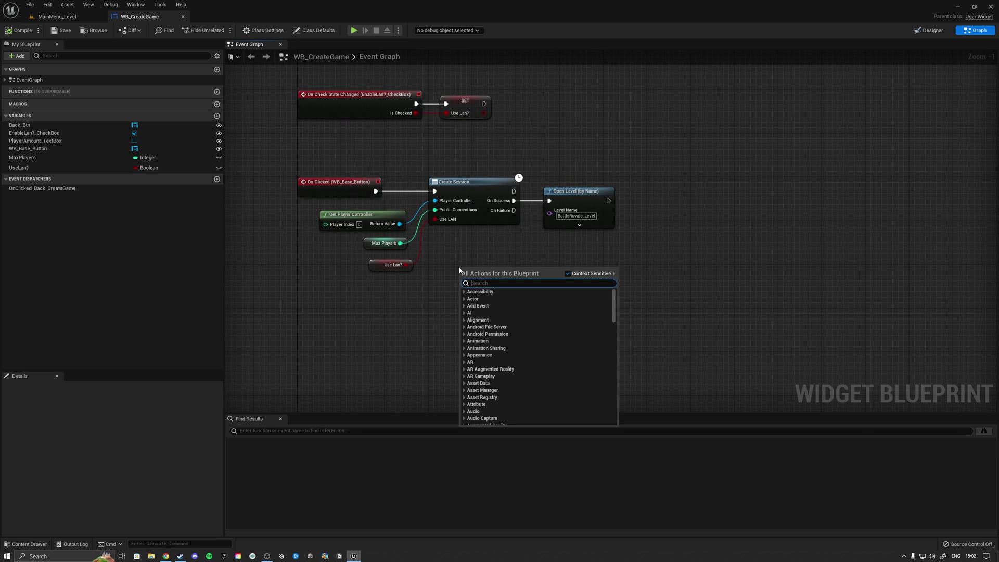
type("create session")
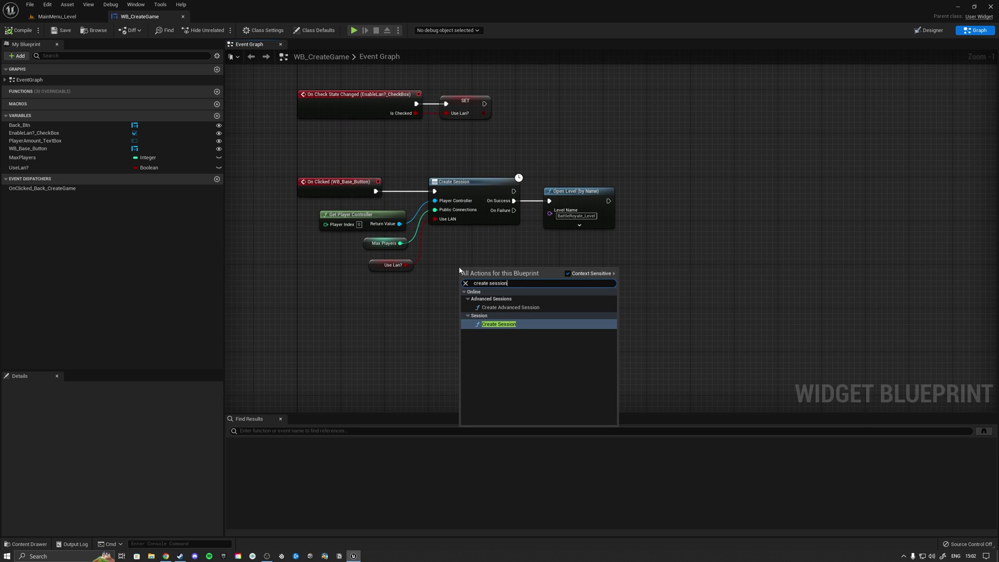
left_click(510, 308)
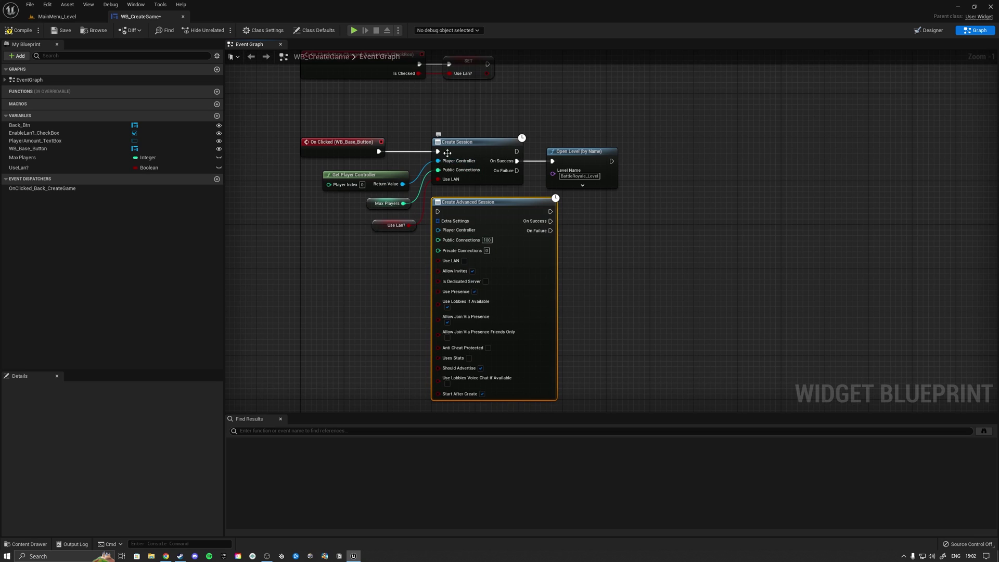
Replace the Create Session node with Create Advanced Session, executed by On Clicked (WB_Base_Button), moving the neighbouring nodes aside to make room
left_click_drag(410, 272, 299, 192)
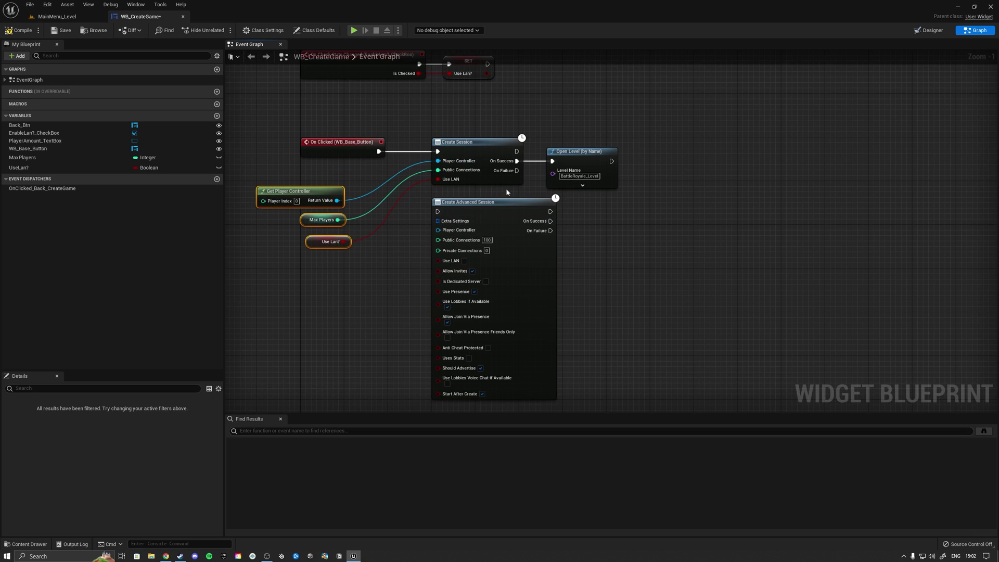
left_click(488, 145)
key("Delete")
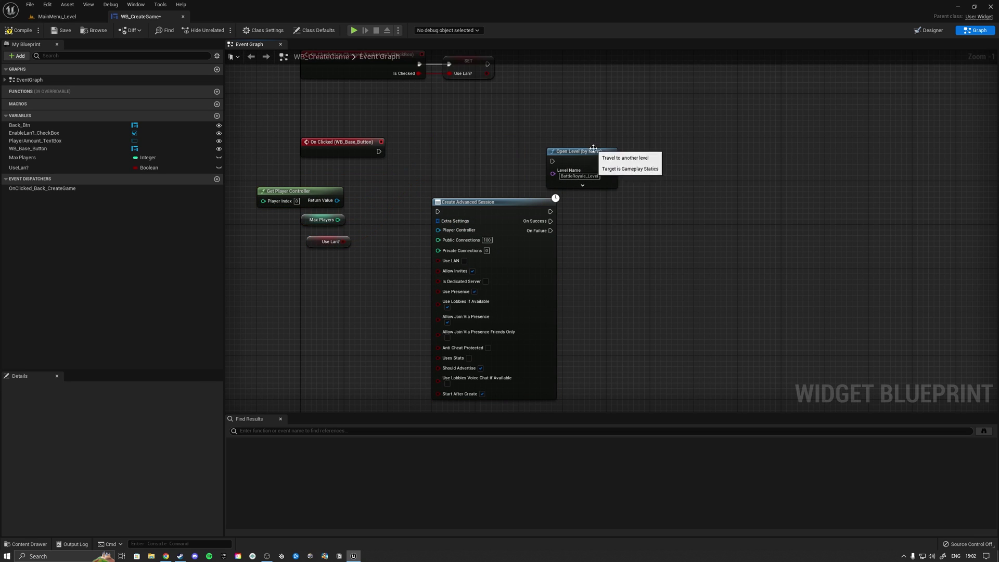
left_click_drag(583, 151, 653, 153)
left_click_drag(507, 212, 462, 145)
left_click(361, 198)
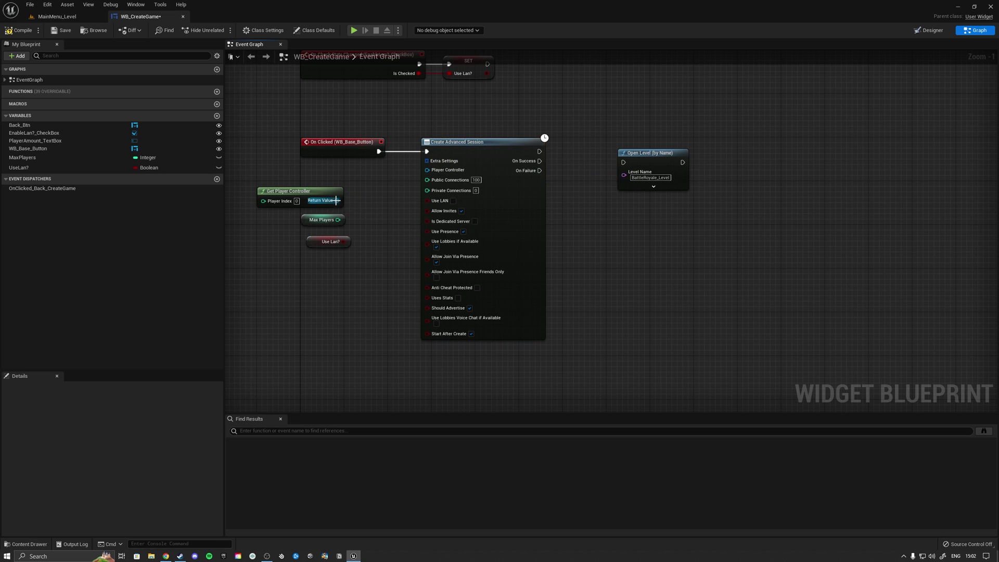
Connect Get Player Controller, Max Players and Use Lan? to the Player Controller, Public Connections and Use LAN inputs of Create Advanced Session
left_click_drag(337, 200, 427, 169)
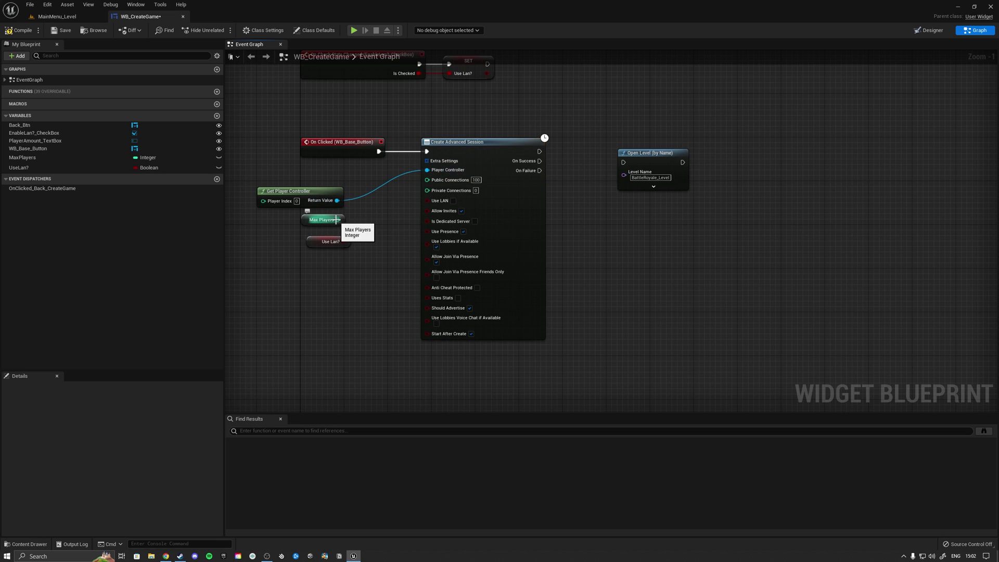
left_click_drag(337, 219, 433, 183)
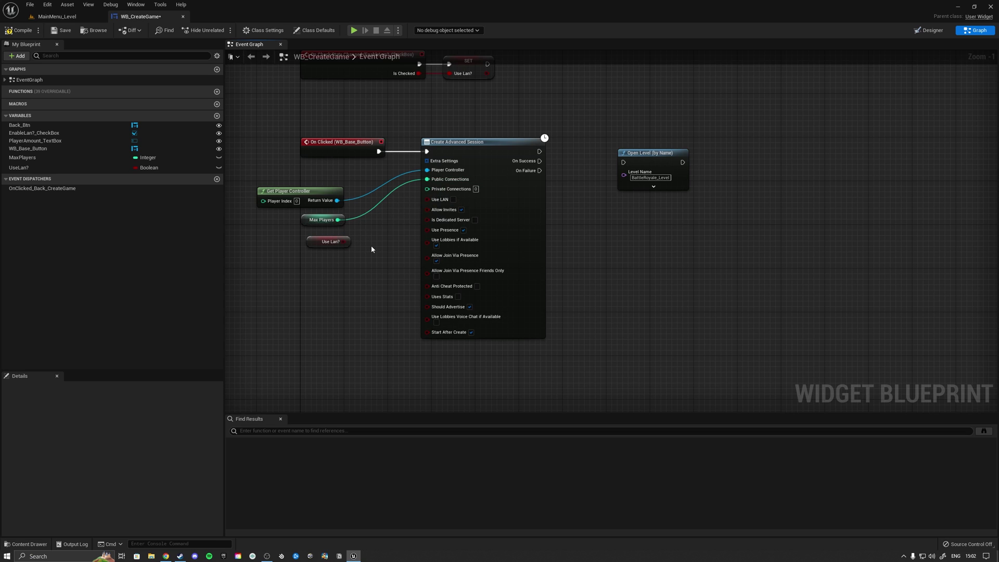
left_click_drag(349, 243, 357, 225)
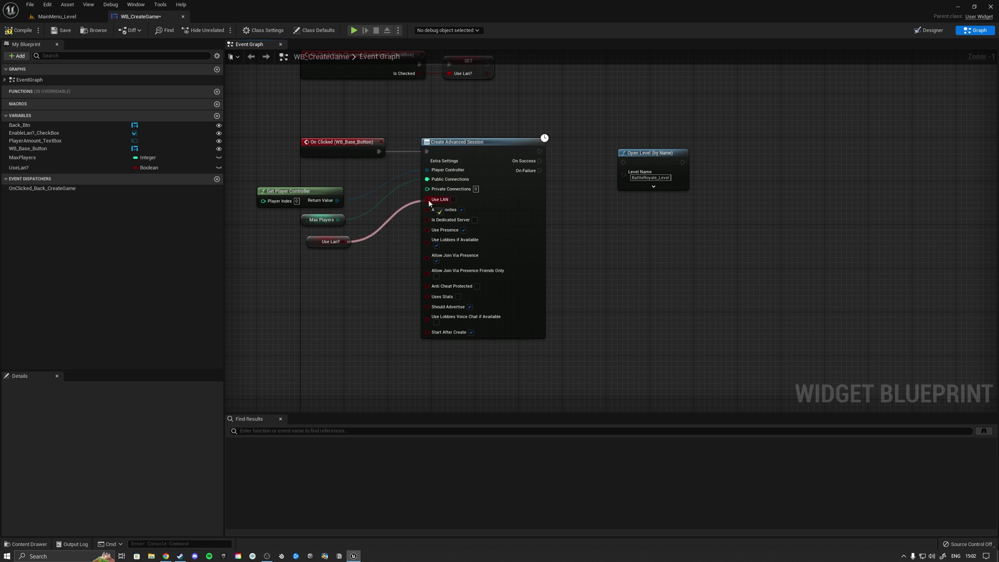
left_click_drag(430, 203, 430, 201)
Move the Get Player Controller, Max Players and Use Lan? nodes down to free space beside the Extra Settings input
left_click_drag(322, 278, 345, 188)
left_click(359, 302)
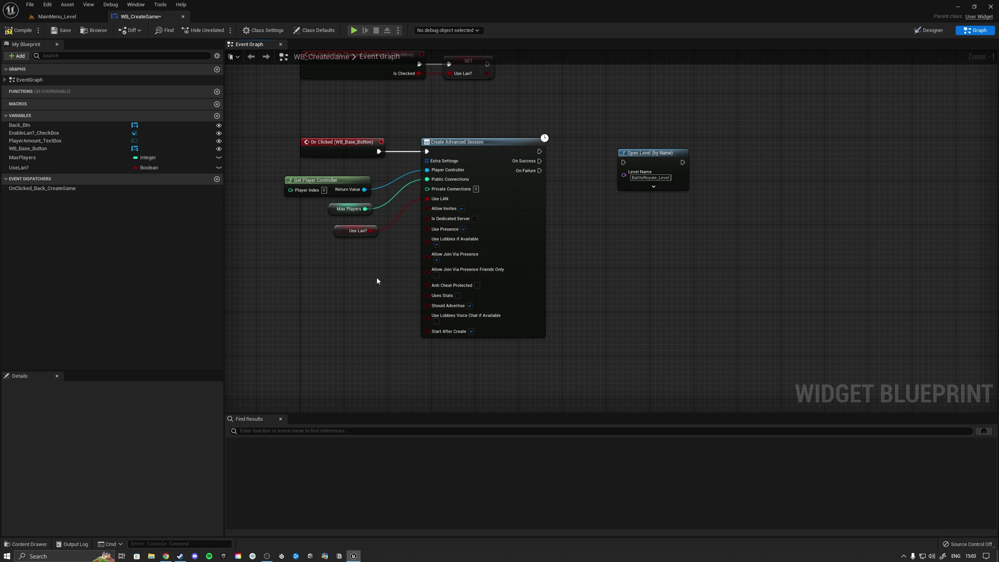
left_click_drag(377, 281, 283, 176)
left_click_drag(347, 181, 341, 230)
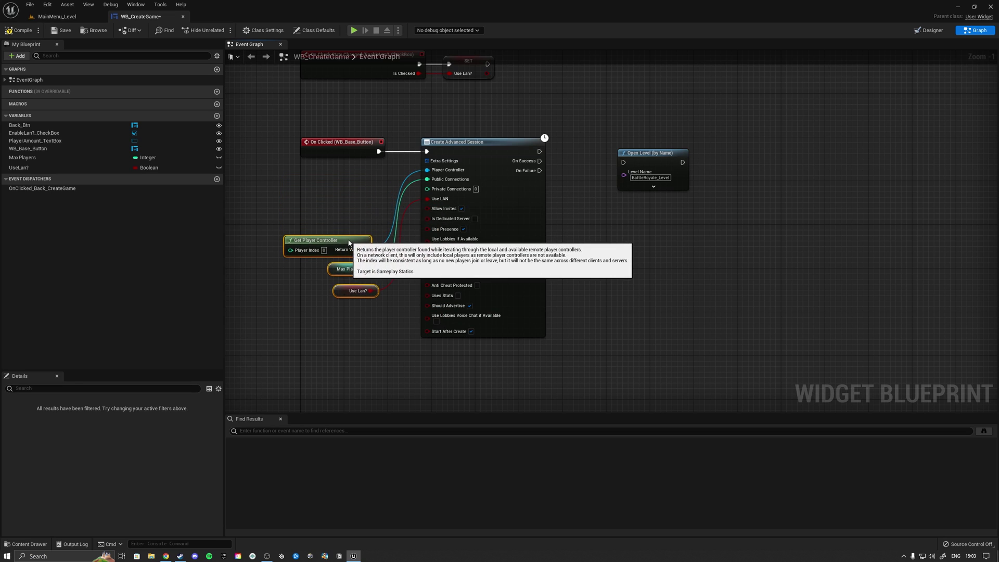
left_click(355, 212)
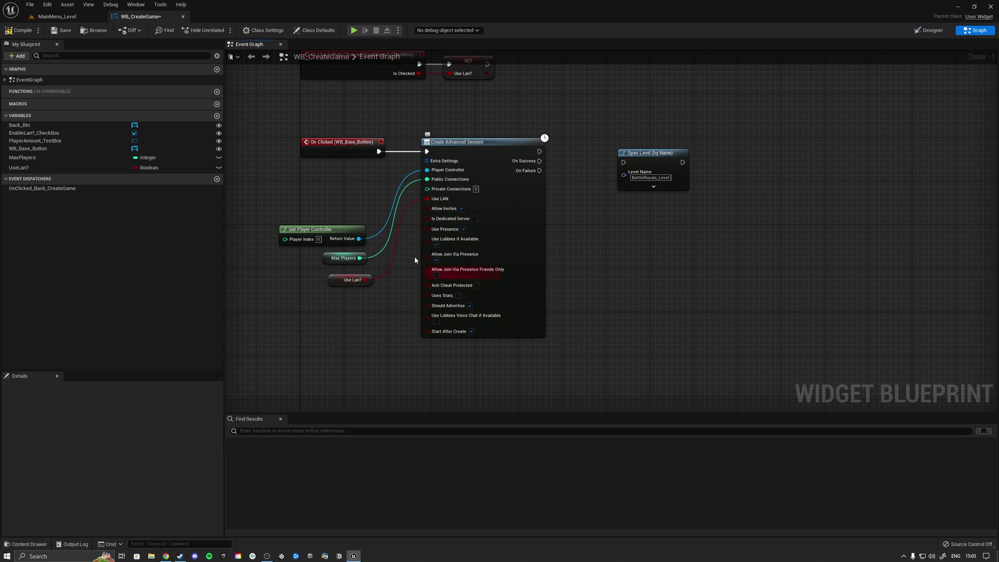
right_click_drag(364, 185, 481, 188)
left_click_drag(552, 168, 553, 169)
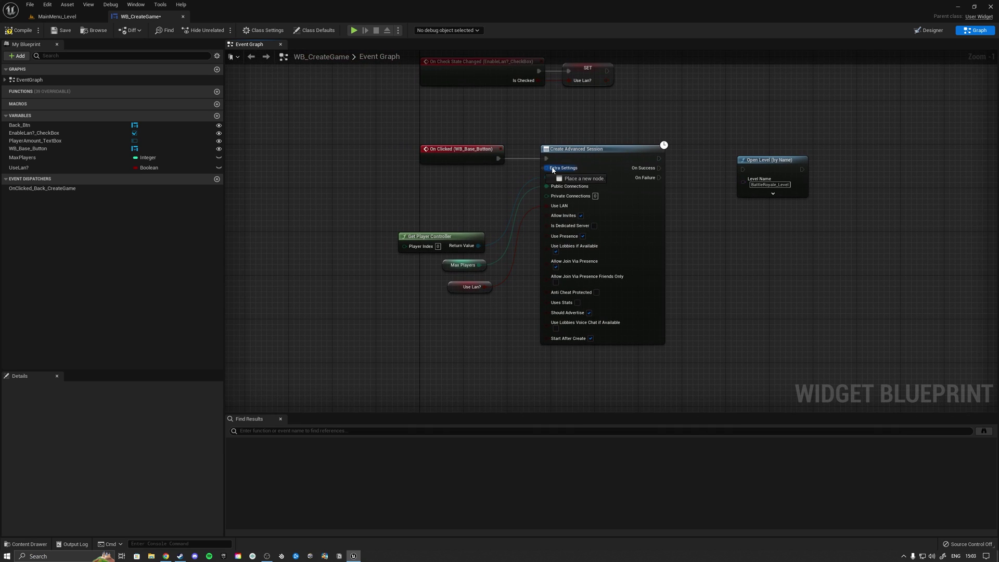
left_click_drag(454, 183, 393, 183)
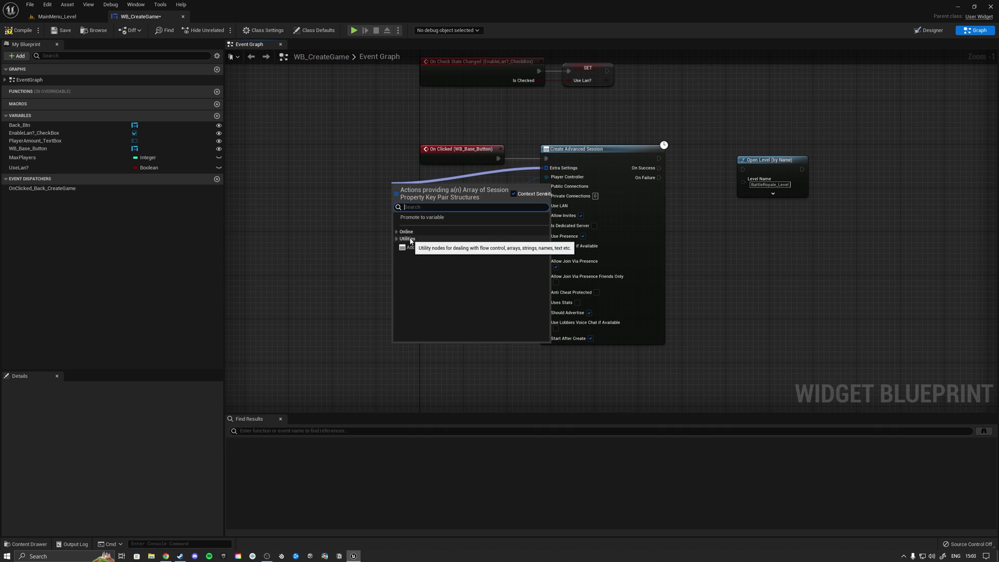
left_click(327, 173)
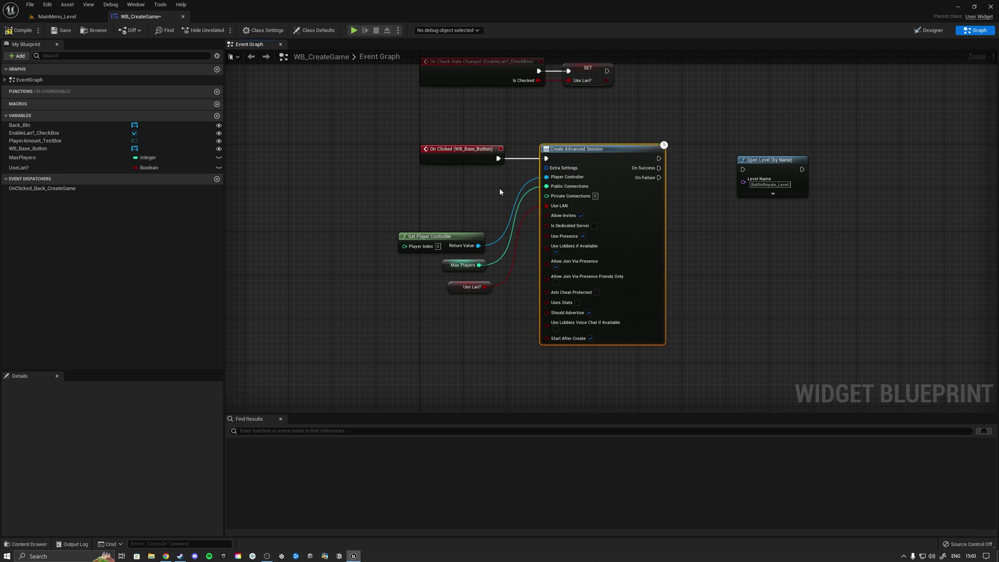
Create a Make Array node feeding the Extra Settings input of Create Advanced Session
left_click_drag(546, 167, 408, 185)
type("make")
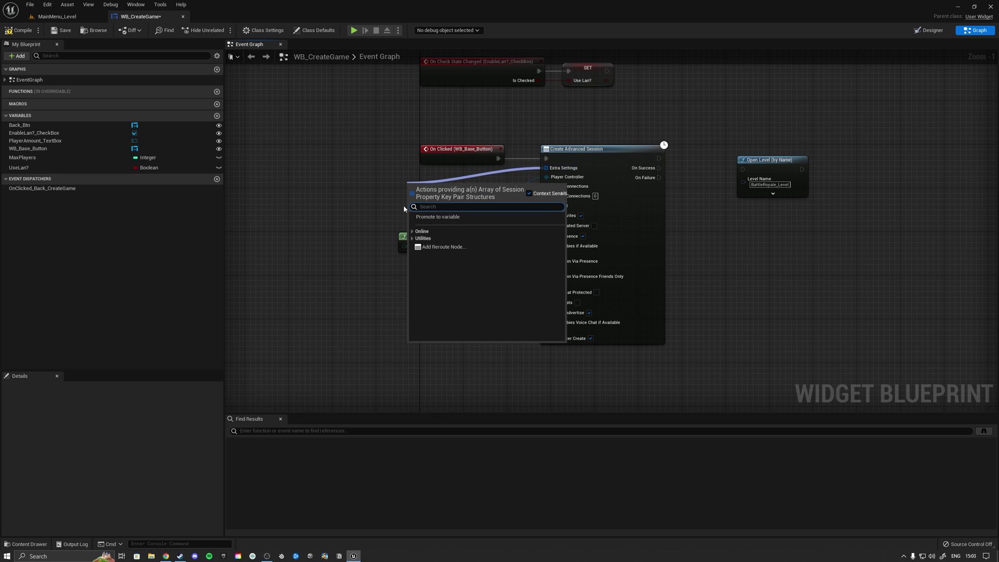
key("Return")
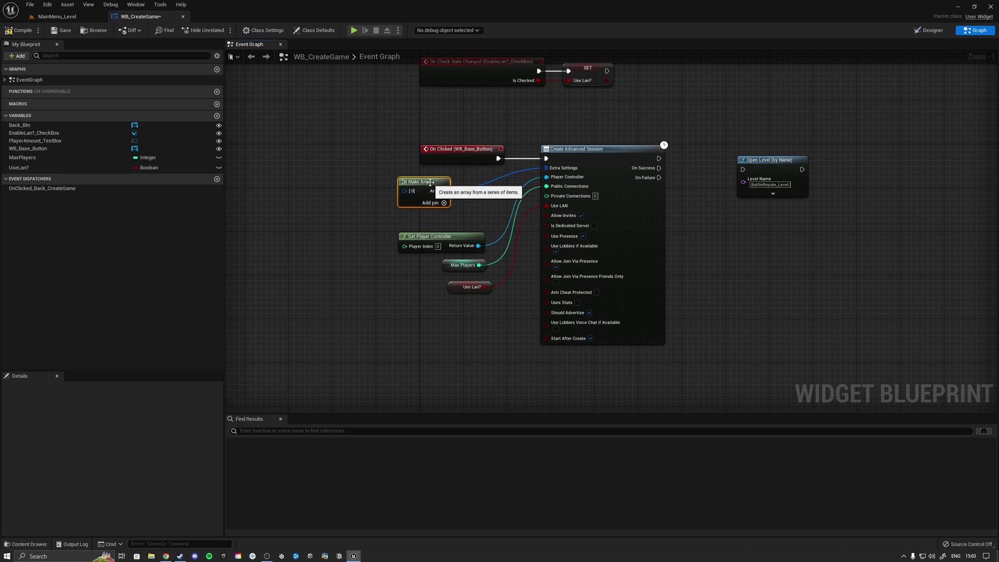
Try a Make Literal Session Property Float node as the array's first element, with its key set to GameMode
left_click_drag(406, 193, 307, 186)
left_click(313, 238)
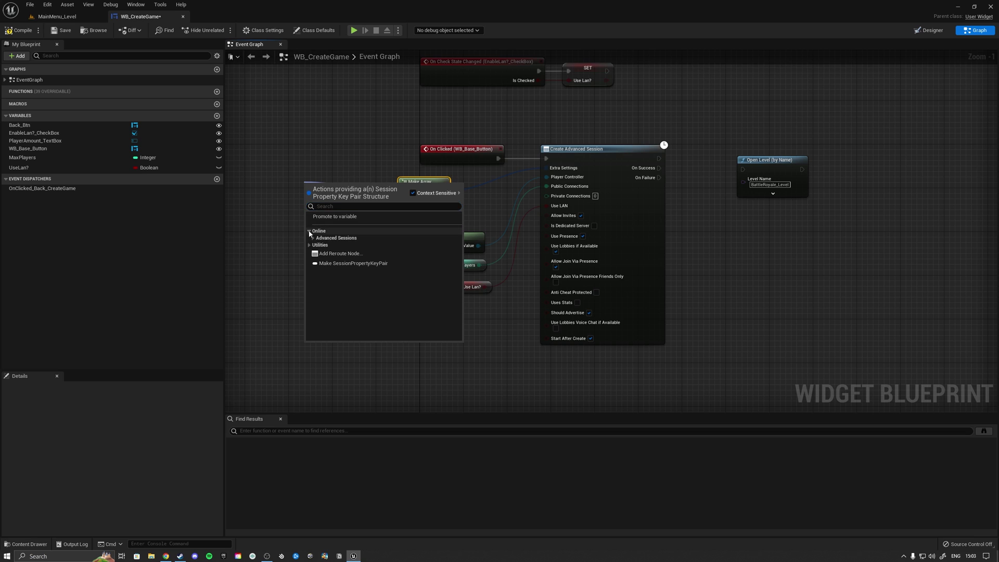
left_click(313, 238)
left_click(317, 245)
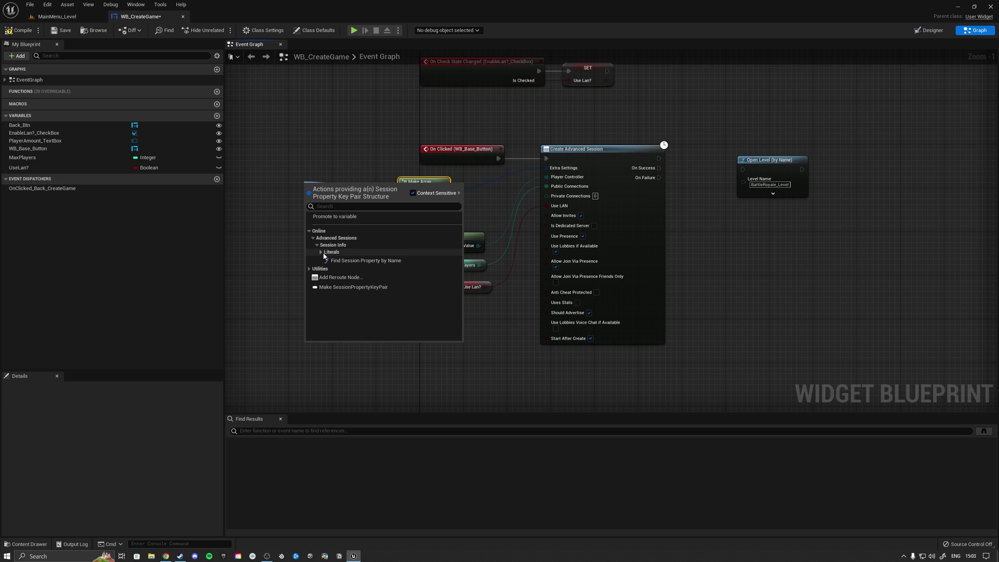
left_click(321, 251)
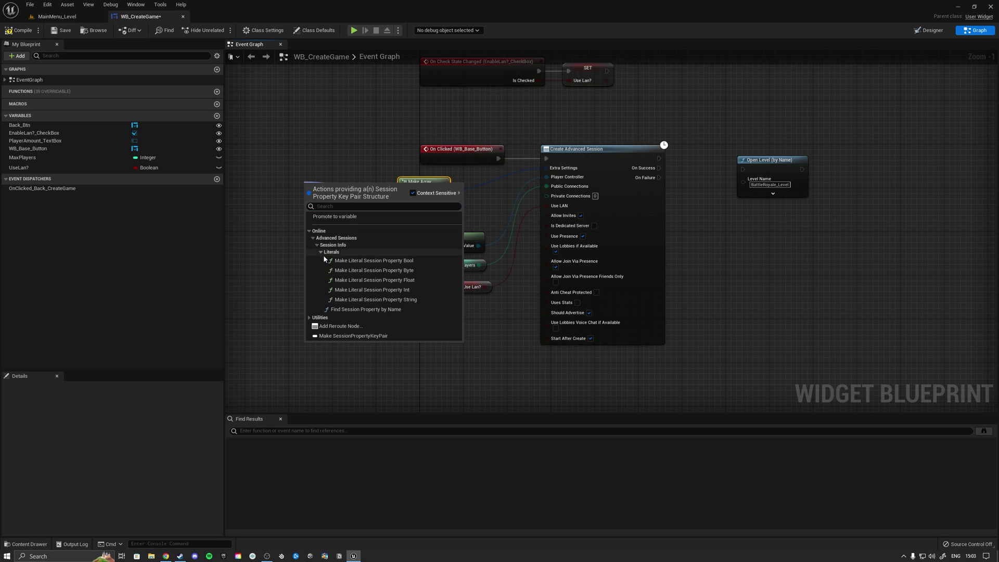
left_click(405, 281)
left_click_drag(337, 196, 288, 196)
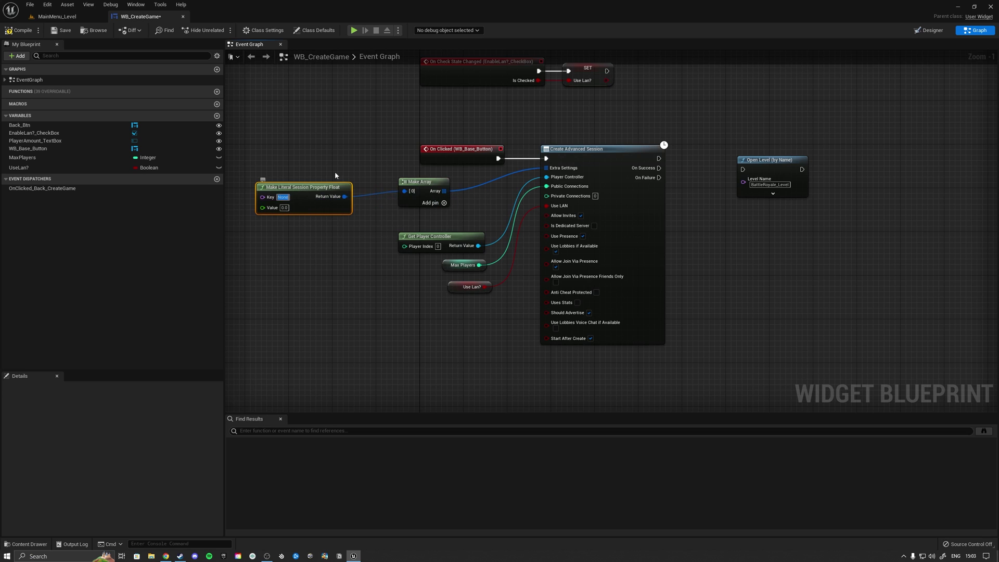
type("GameMode")
key("Return")
left_click(387, 194)
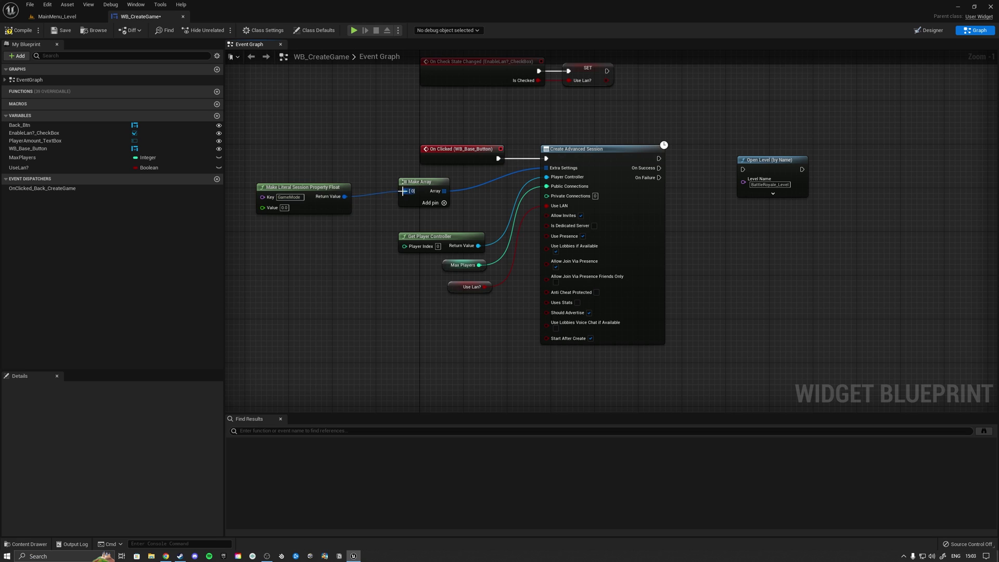
Feed the array's first element from a new Make Literal Session Property String node and set its key to GameMode
left_click_drag(404, 191, 309, 256)
left_click(316, 313)
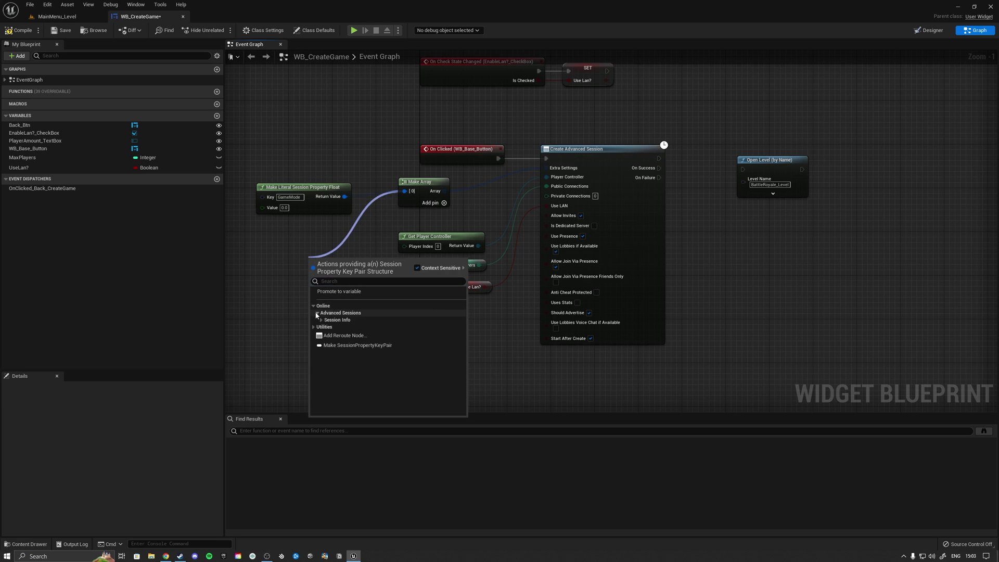
left_click(321, 320)
left_click(325, 327)
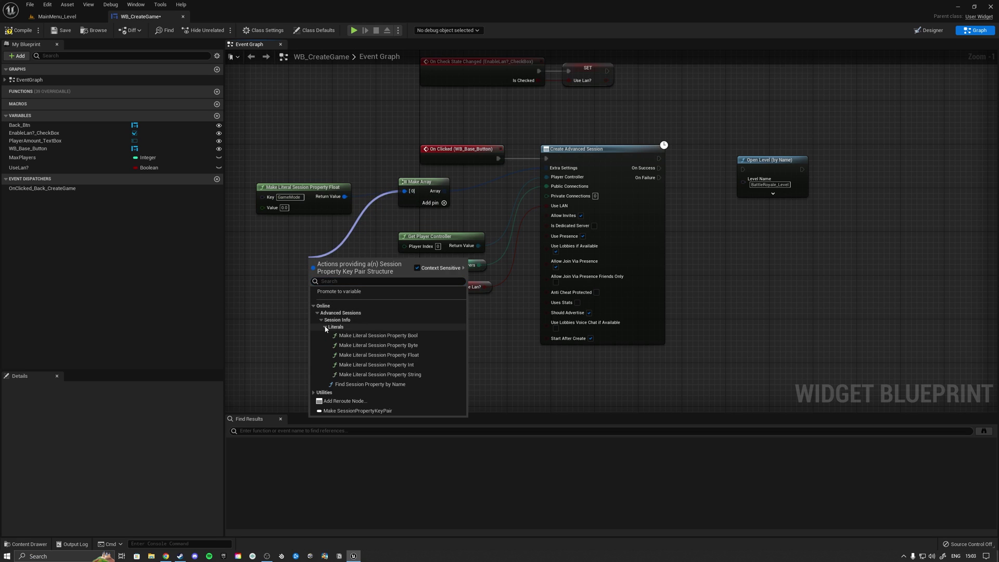
left_click(374, 374)
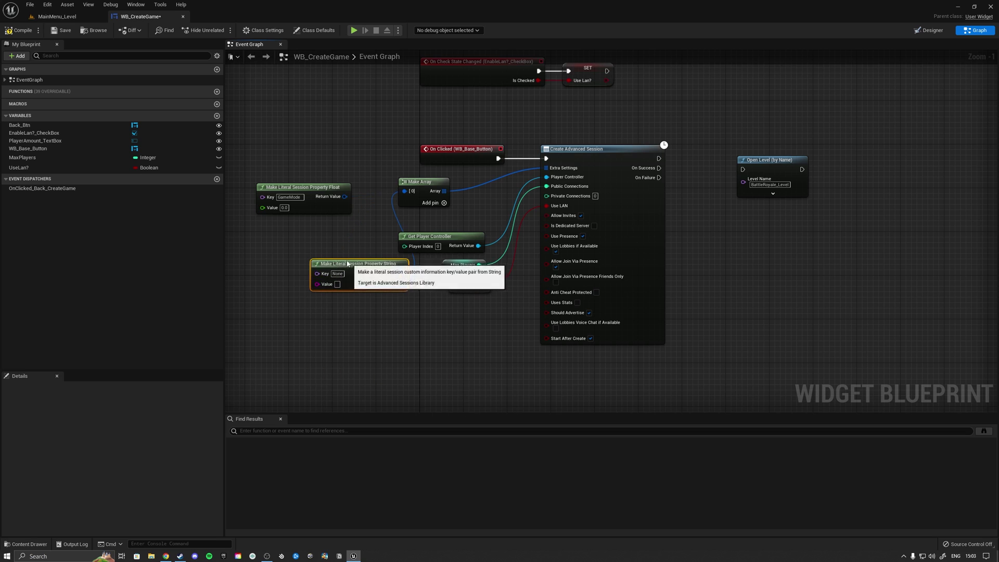
left_click_drag(347, 264, 298, 242)
left_click(288, 252)
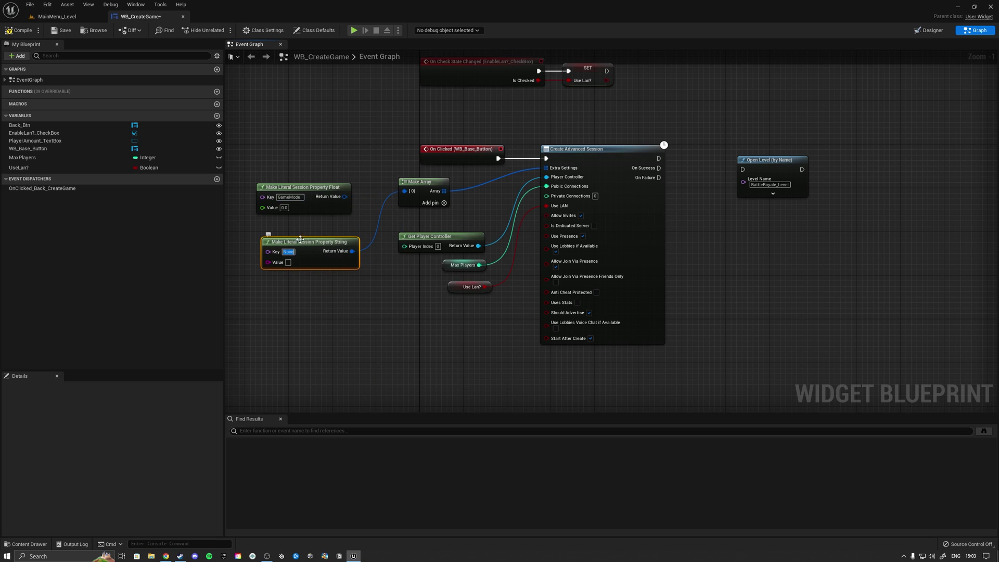
type("GameMode")
Delete the Make Literal Session Property Float node and move the string property node up beside Make Array
left_click(322, 192)
key("Delete")
left_click_drag(292, 263, 303, 208)
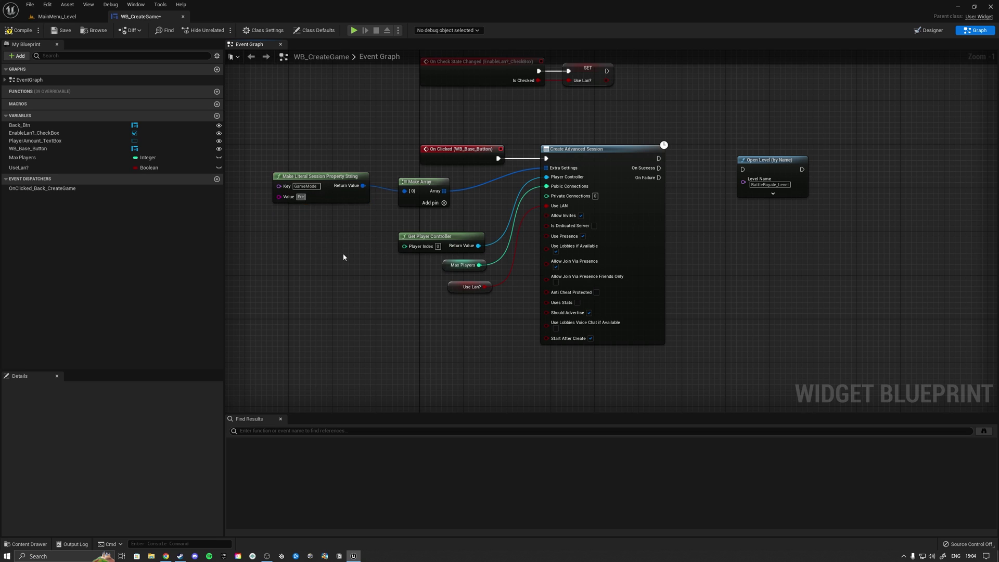
Set the session string property's value to Free-for-all and move its node closer to Make Array
type("ree-for-all")
left_click_drag(337, 178, 353, 189)
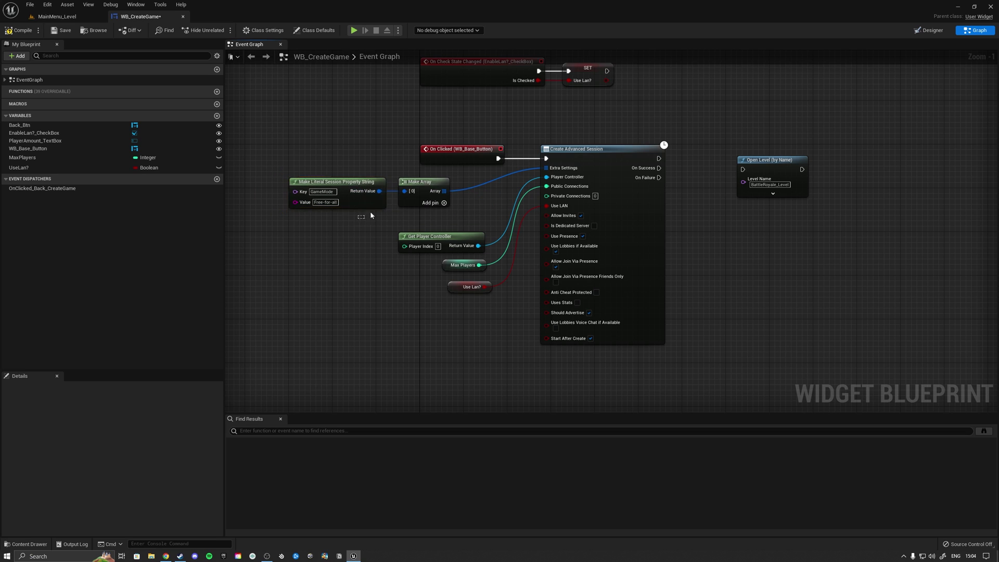
left_click_drag(372, 216, 466, 195)
right_click_drag(374, 210, 280, 212)
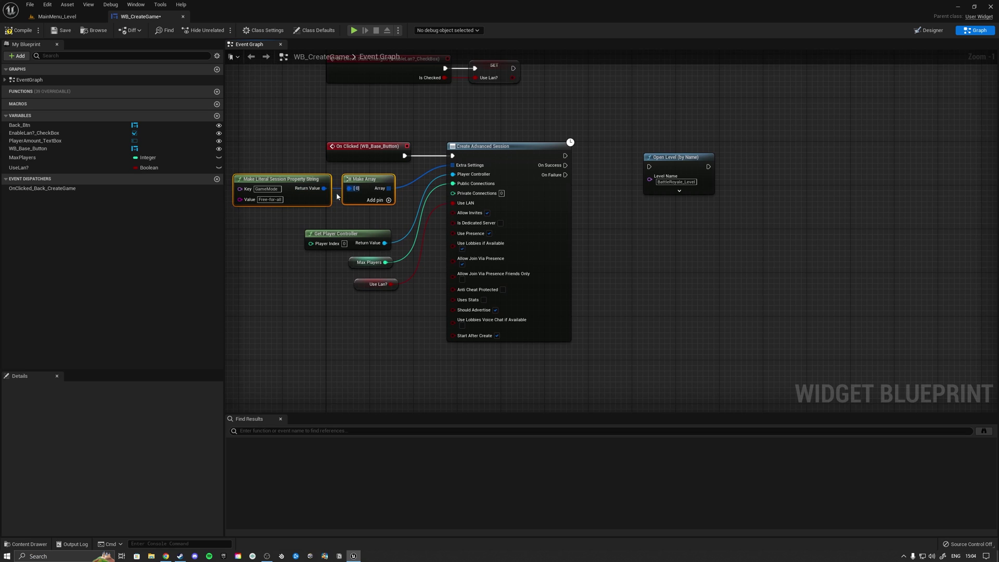
right_click_drag(337, 193, 422, 227)
left_click(388, 223)
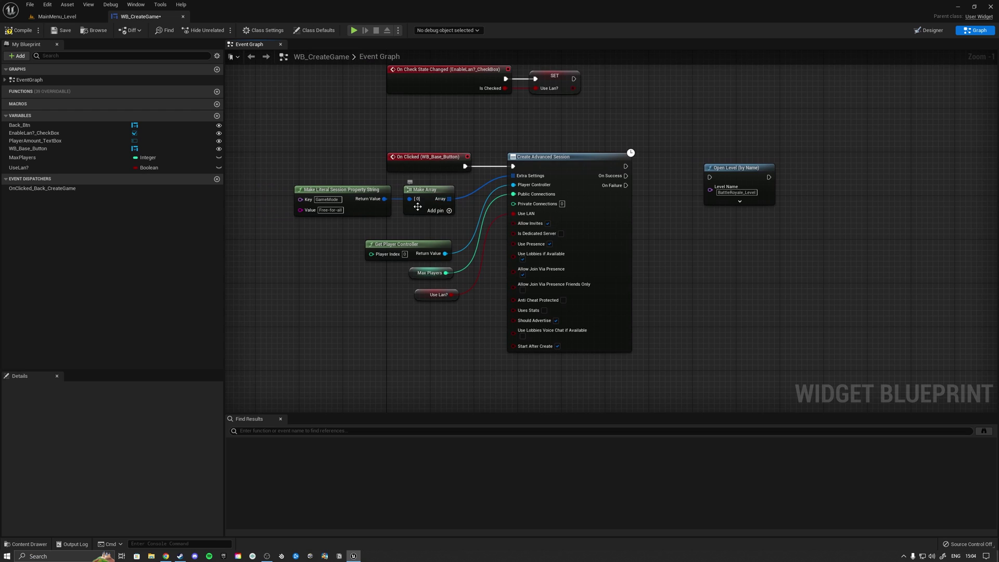
Delete the string property and Make Array nodes, and move the Get Player Controller, Max Players and Use Lan? nodes up
left_click_drag(430, 229, 374, 208)
key("Delete")
left_click_drag(458, 310, 416, 200)
Connect On Success of Create Advanced Session to Open Level (by Name) and place the two nodes side by side
right_click_drag(623, 181, 476, 195)
left_click_drag(478, 190, 540, 186)
left_click(469, 172, "ctrl")
left_click(502, 236)
right_click_drag(502, 237, 560, 235)
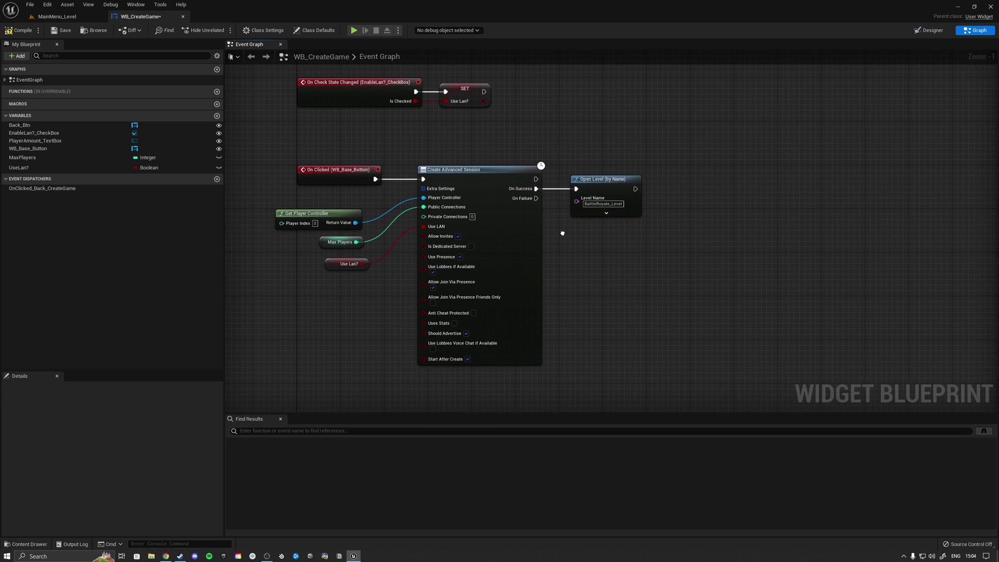
Save and close WB_CreateGame, and open the event graph of WB_ServerBrowser as a docked editor
left_click(46, 30)
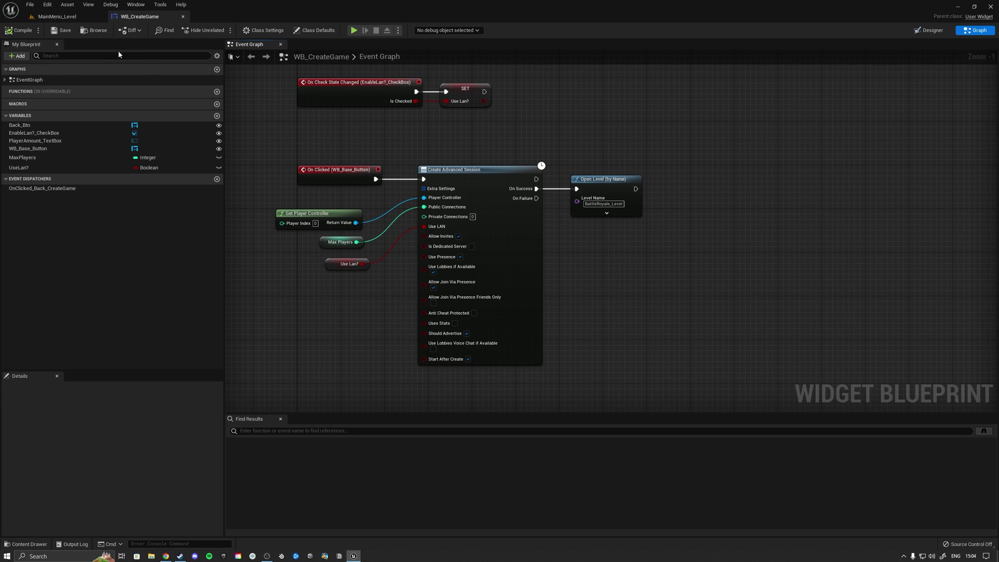
left_click(183, 16)
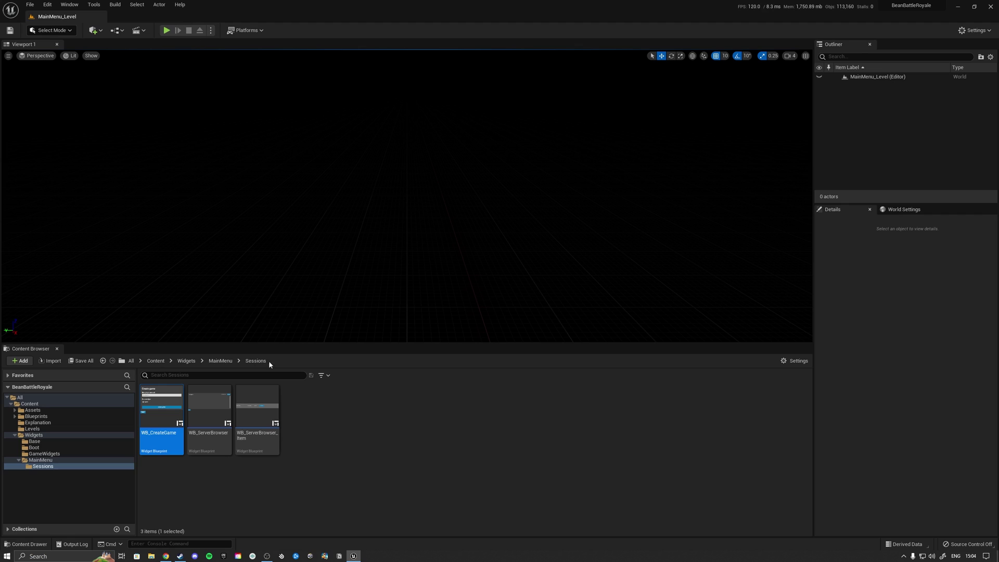
left_click(216, 451)
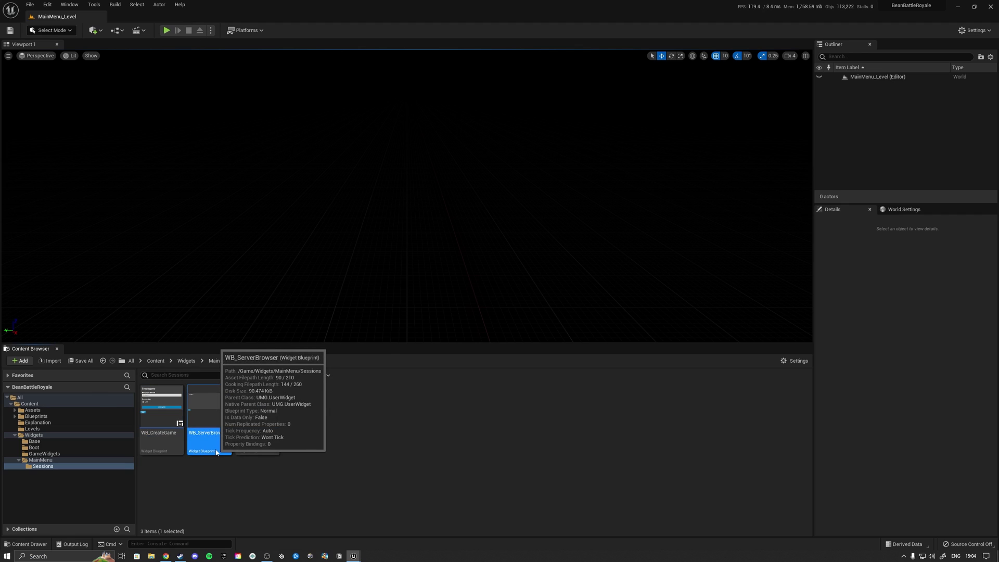
double_click(215, 451)
left_click_drag(172, 104, 138, 19)
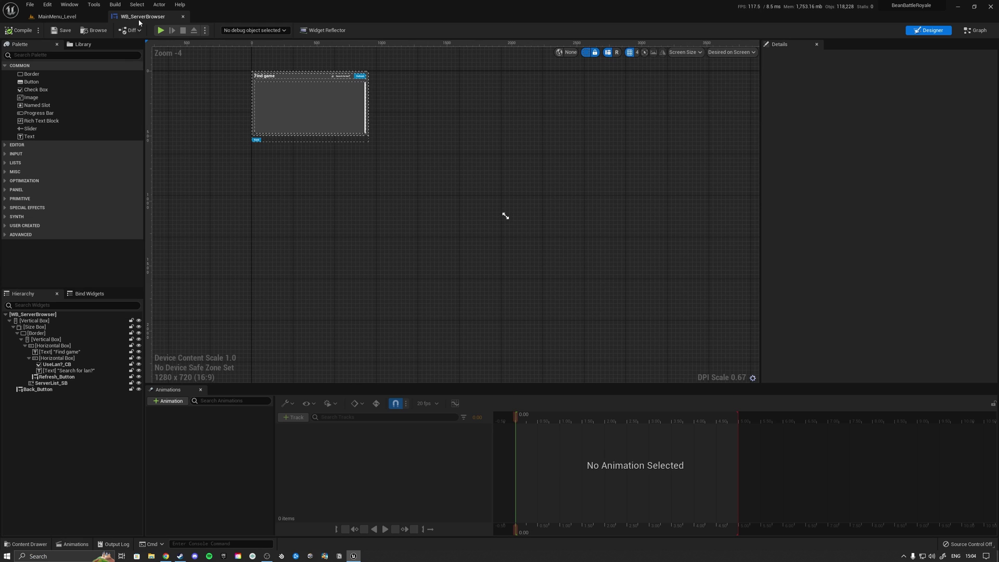
left_click(975, 31)
Add a Find Sessions Advanced node below the existing Find Sessions node
right_click_drag(446, 174, 727, 147)
left_click_drag(434, 263, 343, 208)
right_click(436, 298)
type("f")
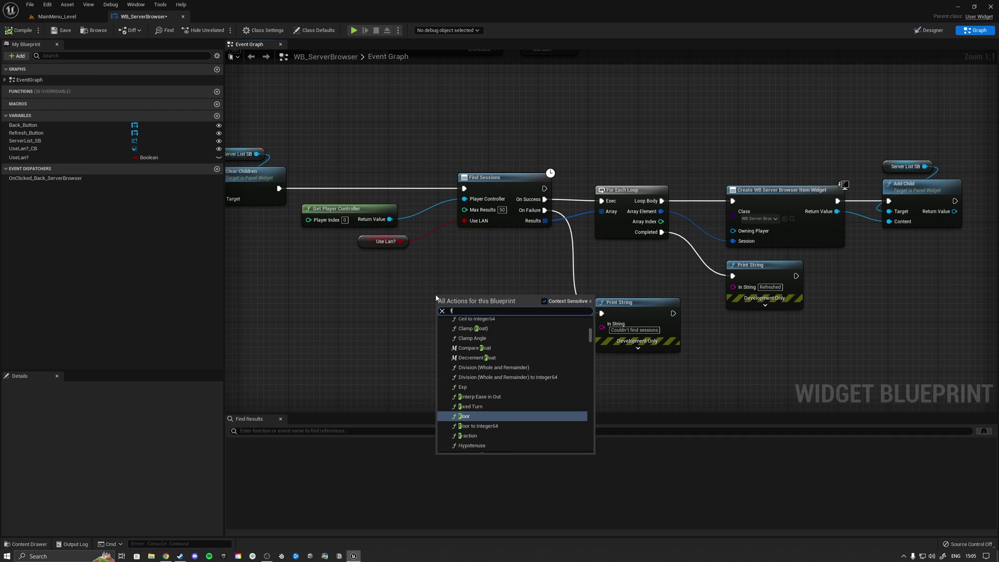
type("ind sessions")
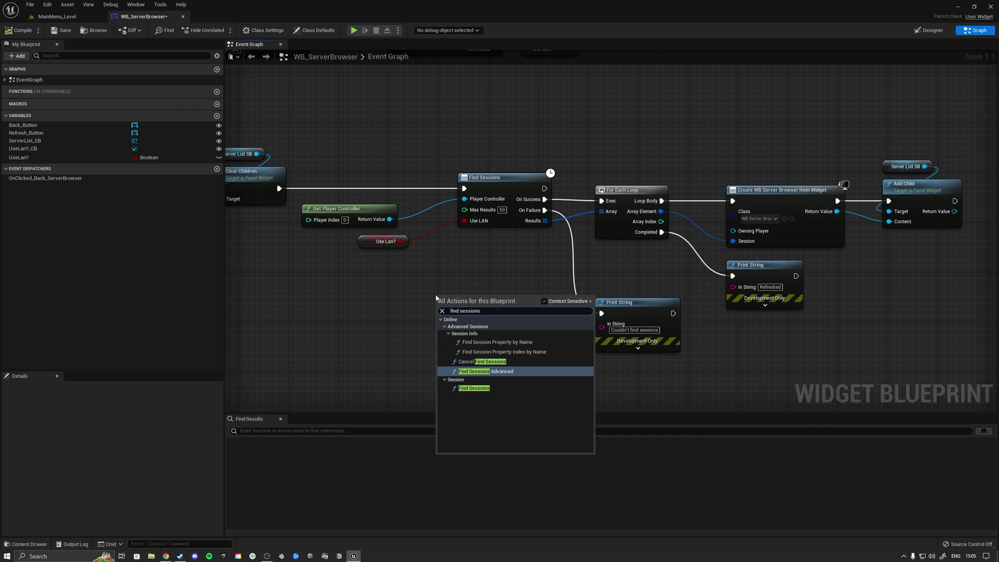
left_click(475, 371)
left_click_drag(443, 292, 416, 276)
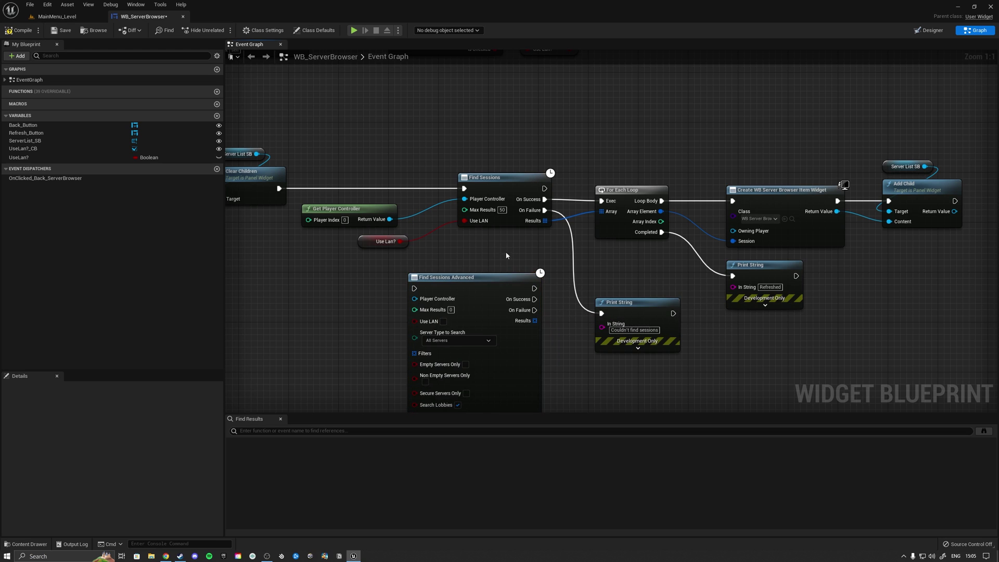
Replace the old Find Sessions node with Find Sessions Advanced and run it from Clear Children
left_click(509, 219)
key("Delete")
left_click_drag(480, 294, 504, 194)
left_click_drag(279, 188, 440, 188)
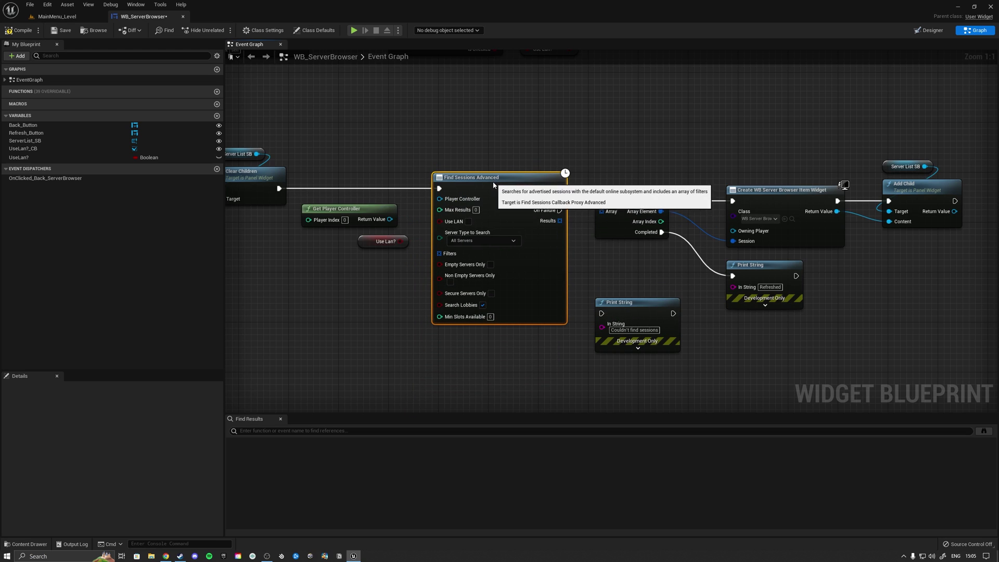
Feed Find Sessions Advanced with the player controller and the Use Lan? variable, and set Max Results to 50
left_click_drag(390, 219, 439, 199)
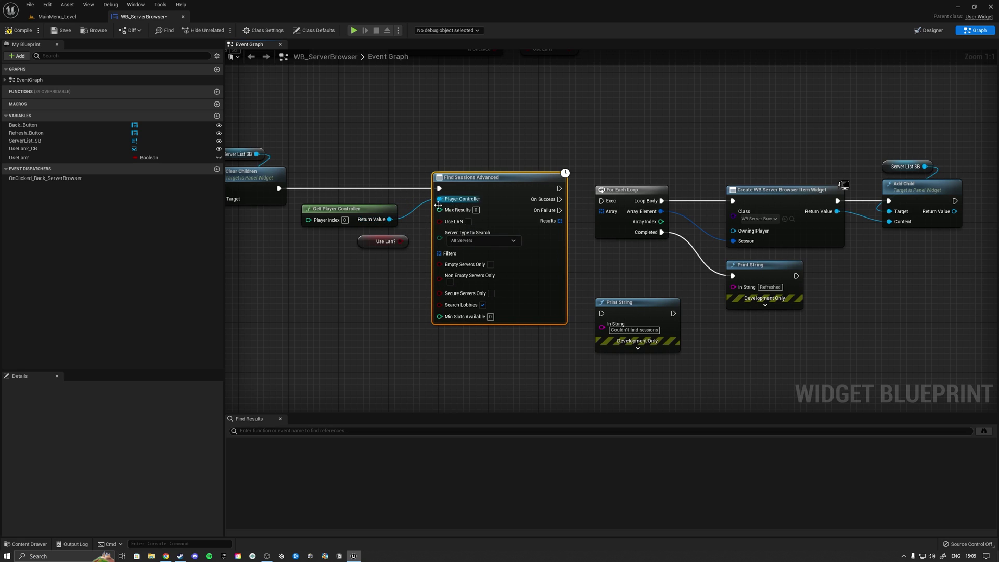
left_click(476, 210)
left_click(511, 157)
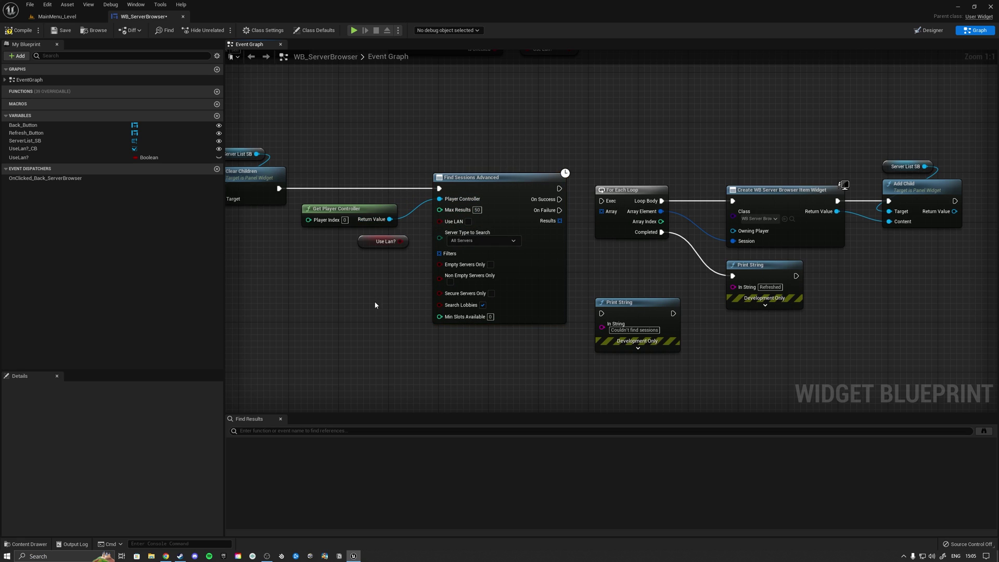
left_click_drag(401, 241, 440, 221)
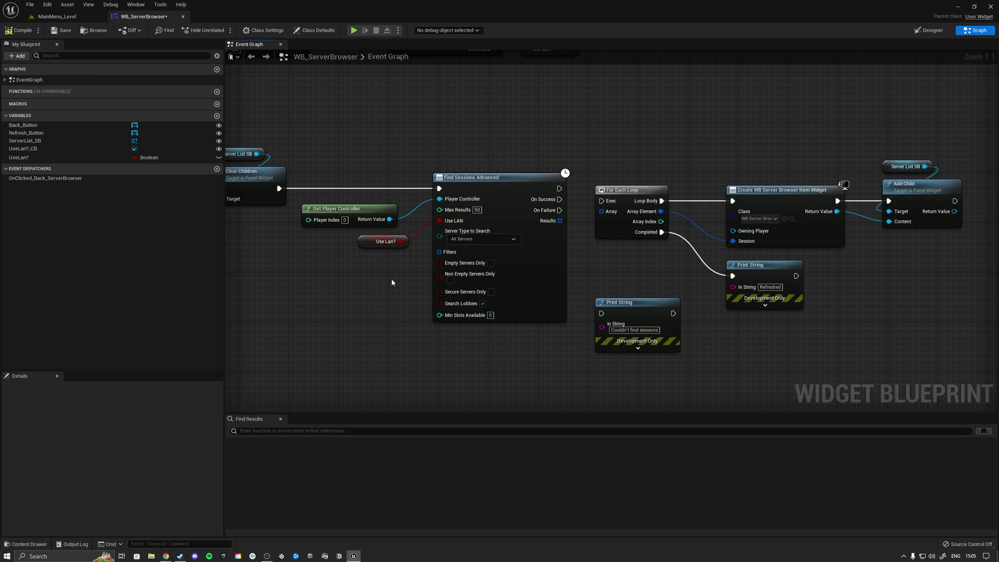
Connect On Success and Results of Find Sessions Advanced to the For Each Loop's Exec and Array inputs, and save the blueprint
right_click_drag(613, 145, 471, 148)
left_click(476, 200)
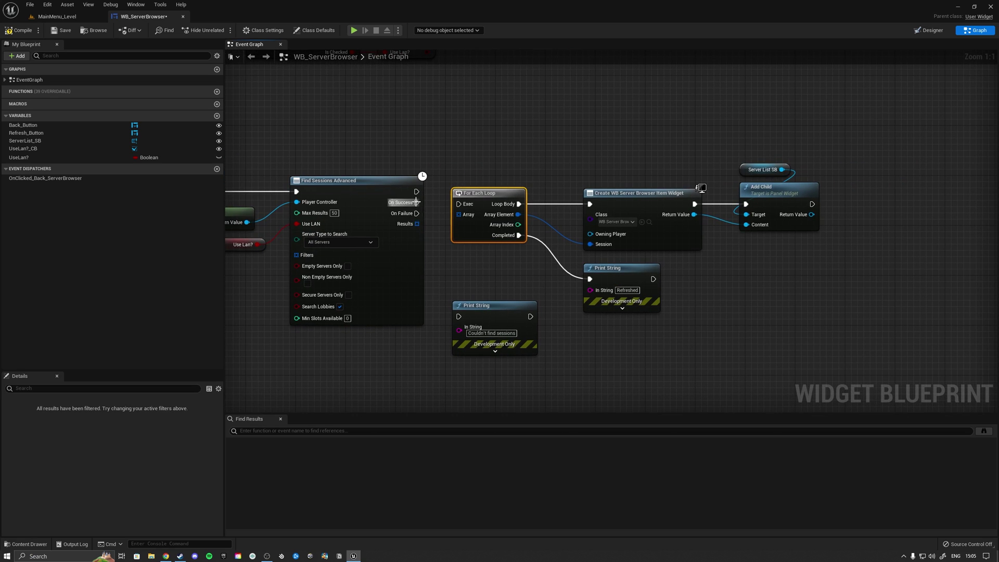
left_click_drag(416, 202, 458, 217)
left_click(443, 260)
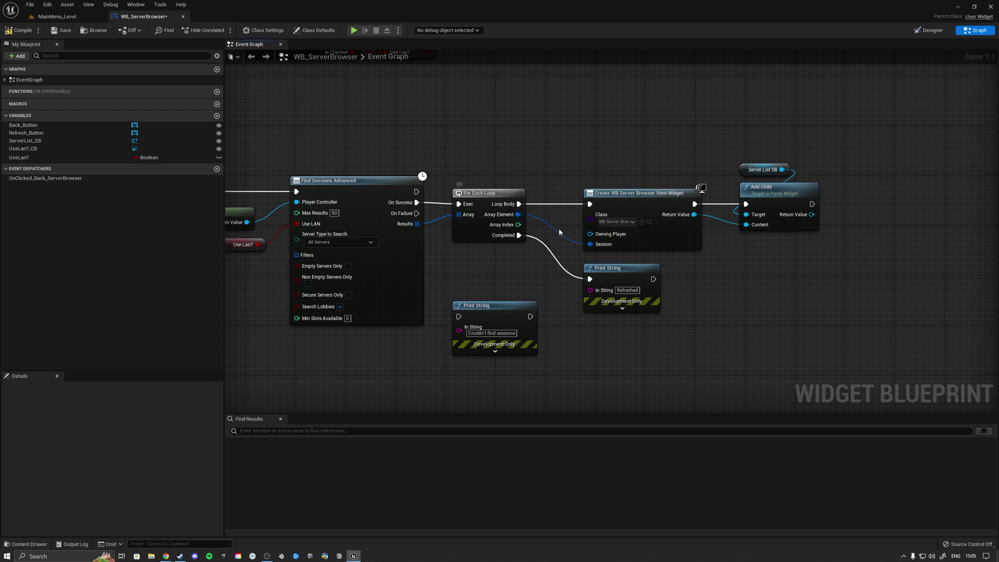
right_click_drag(454, 190, 523, 164)
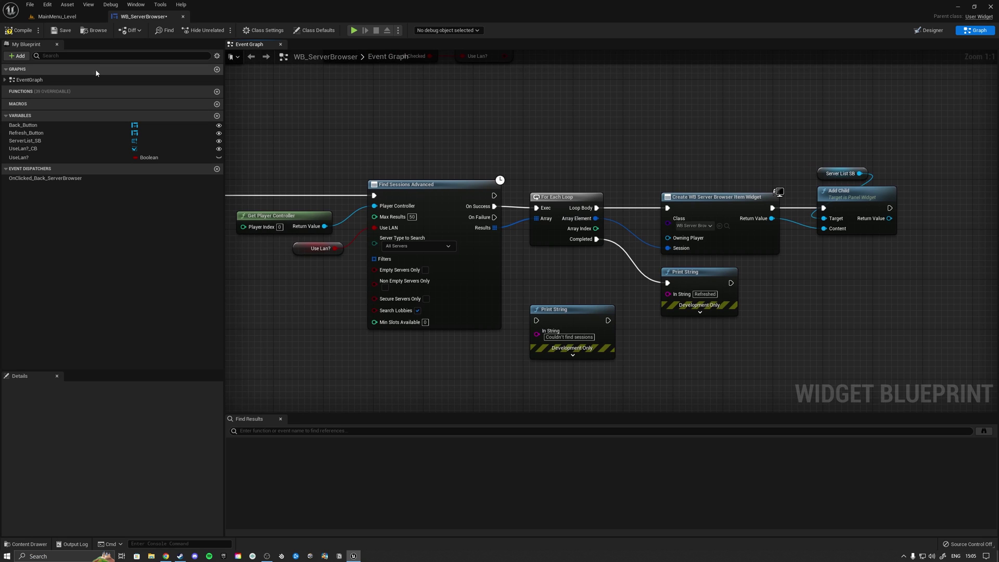
left_click(55, 34)
Create a Make Array node feeding the Filters input of Find Sessions Advanced
right_click_drag(407, 277, 535, 247)
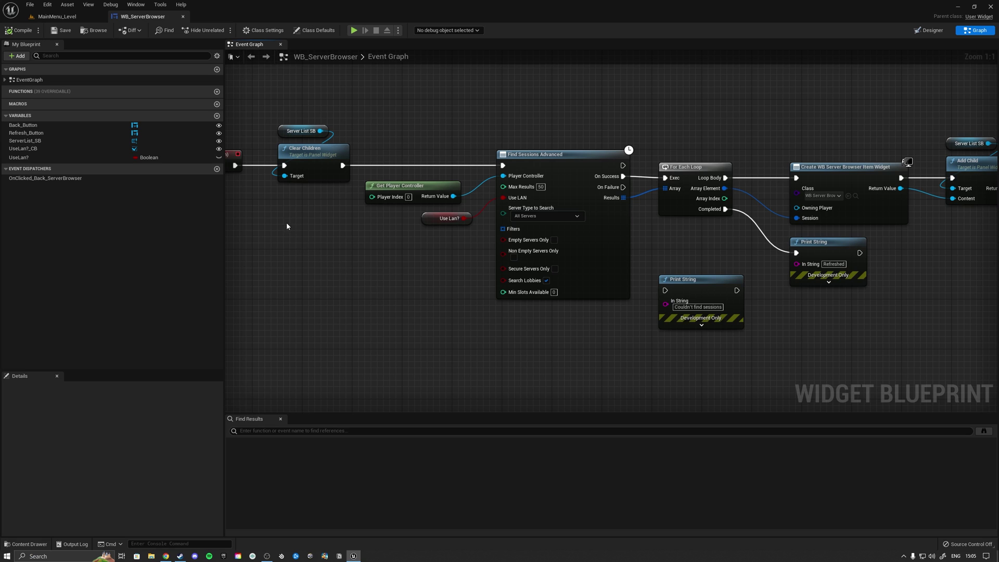
right_click_drag(387, 311, 428, 304)
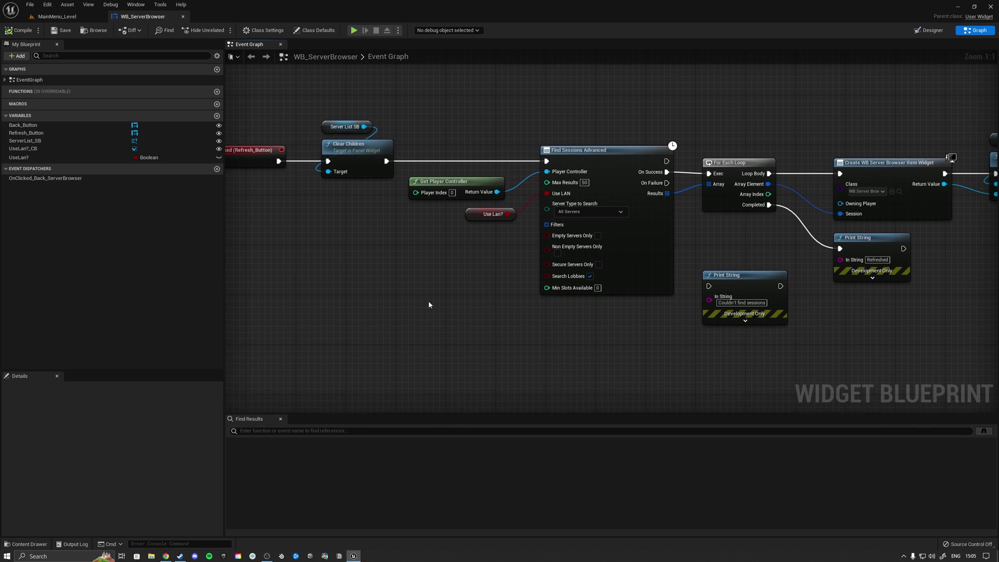
left_click_drag(545, 224, 448, 266)
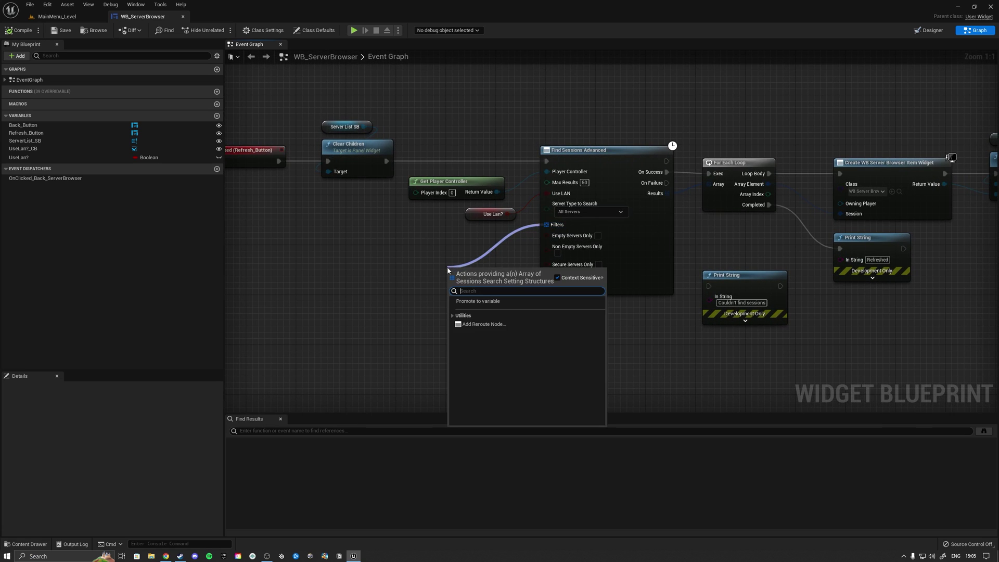
type("make array")
key("Return")
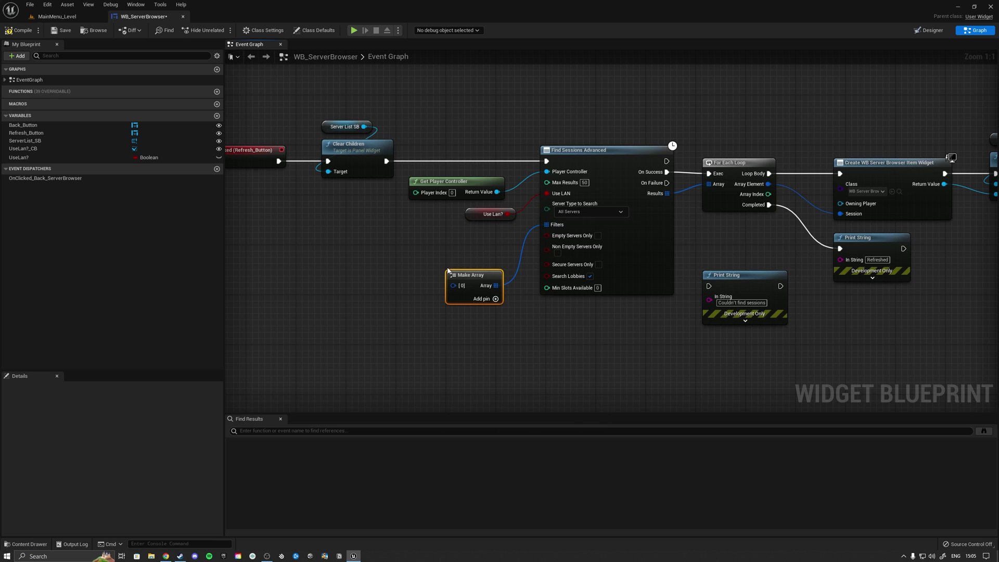
Feed the filter array's first element from a new Make Literal Session Search Property node
left_click_drag(435, 273, 315, 286)
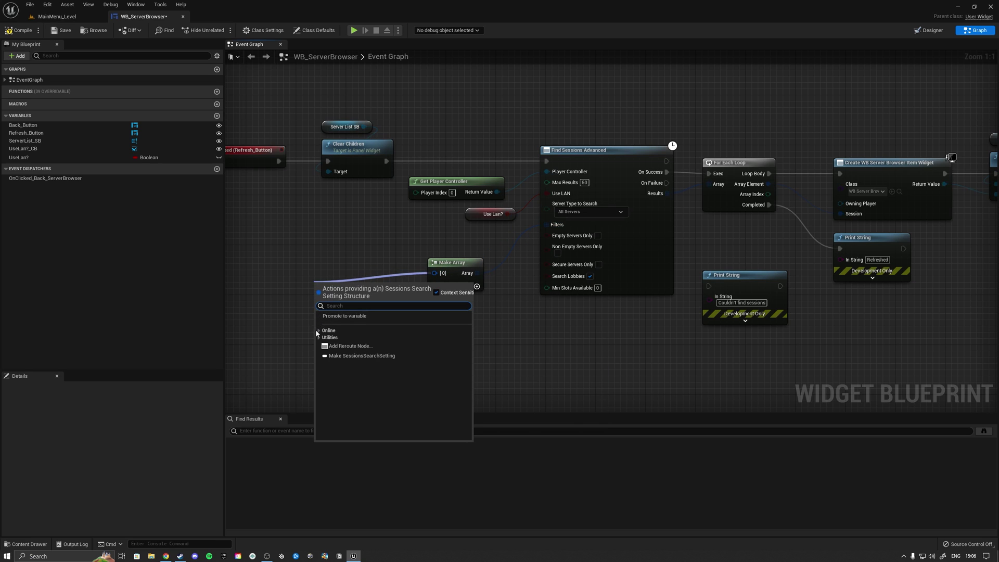
left_click(323, 338)
left_click(326, 345)
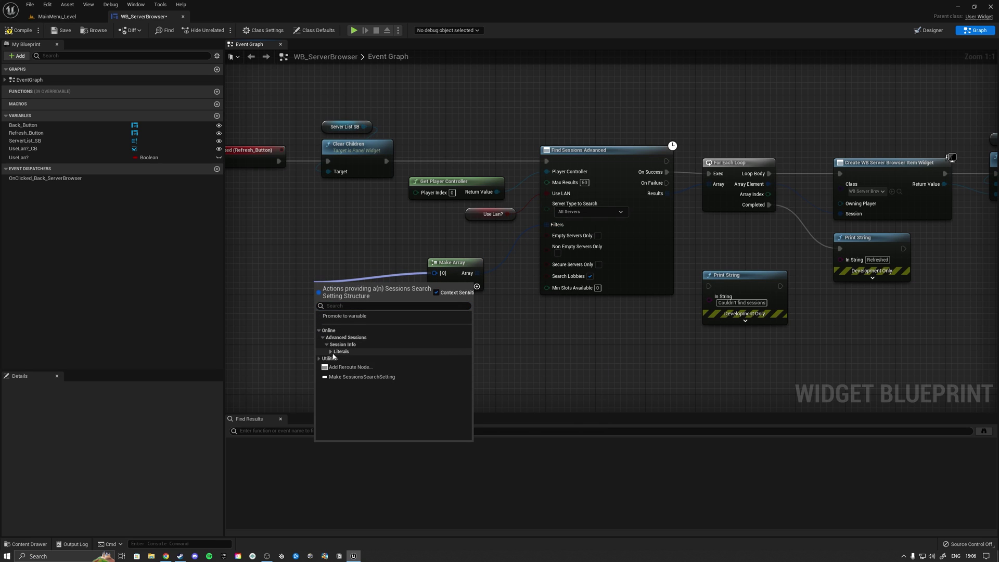
left_click(330, 351)
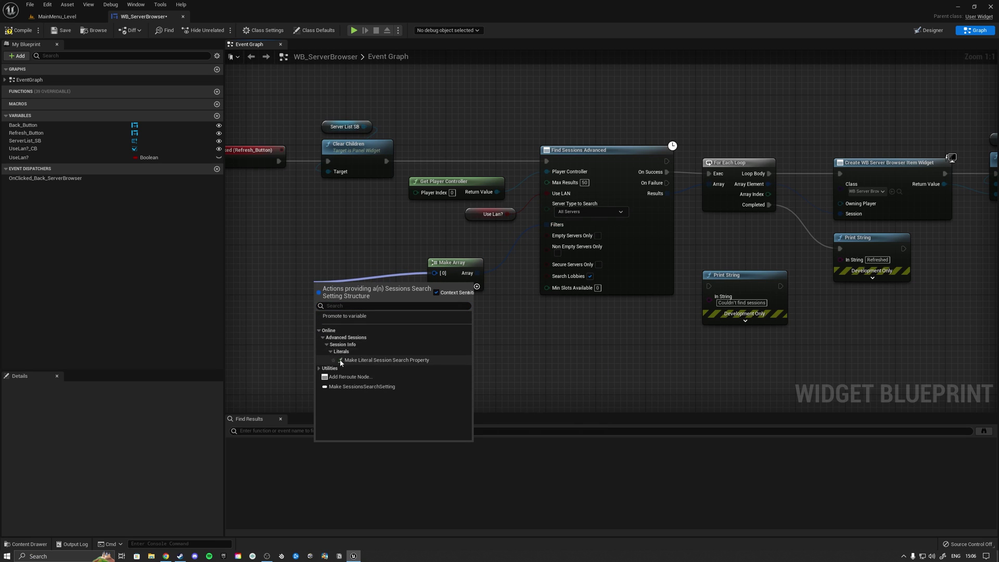
left_click(386, 361)
left_click_drag(364, 288, 301, 276)
right_click_drag(281, 297, 381, 296)
Feed the Session Search Property input from a new Make Literal Session Property String node
left_click_drag(372, 284, 289, 276)
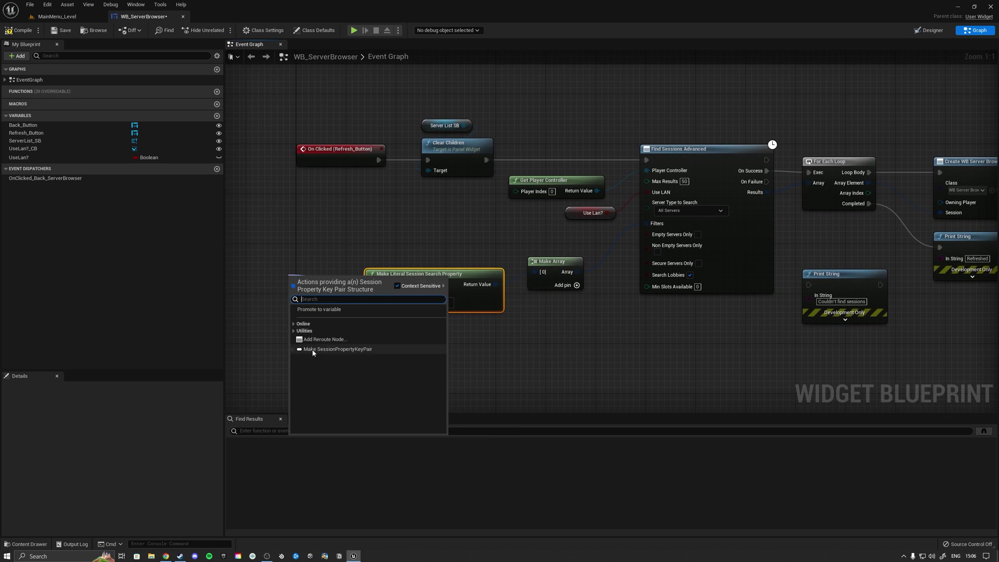
left_click(293, 324)
left_click(298, 331)
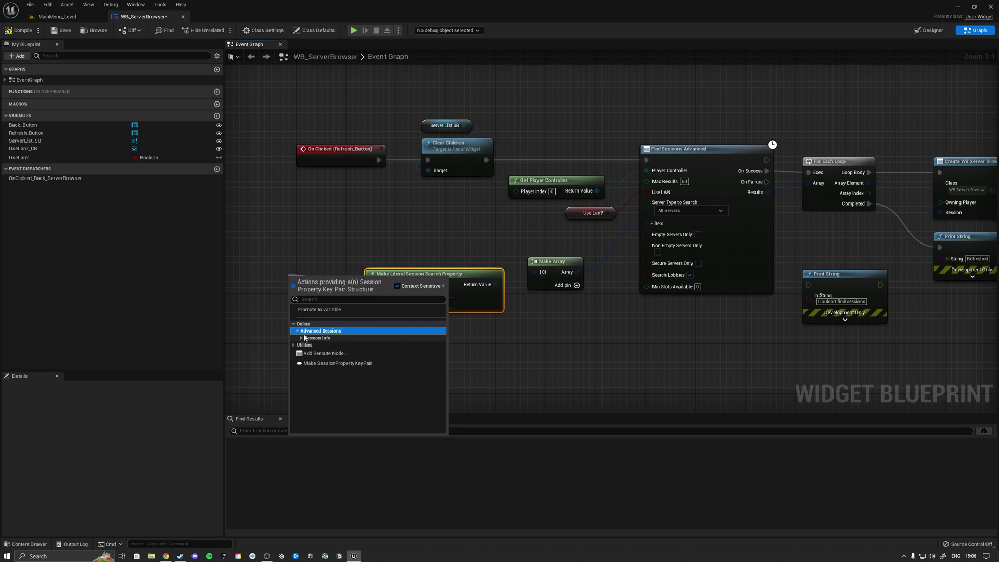
left_click(301, 337)
left_click(312, 345)
left_click(305, 345)
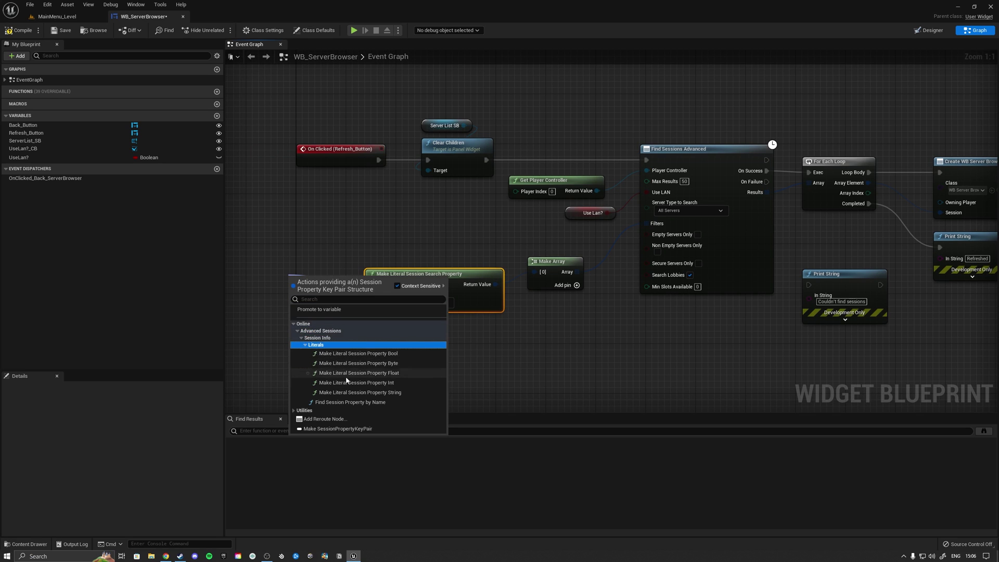
left_click(359, 393)
Set the string property's key to GameMode and its value to Free-for-all
left_click(376, 288)
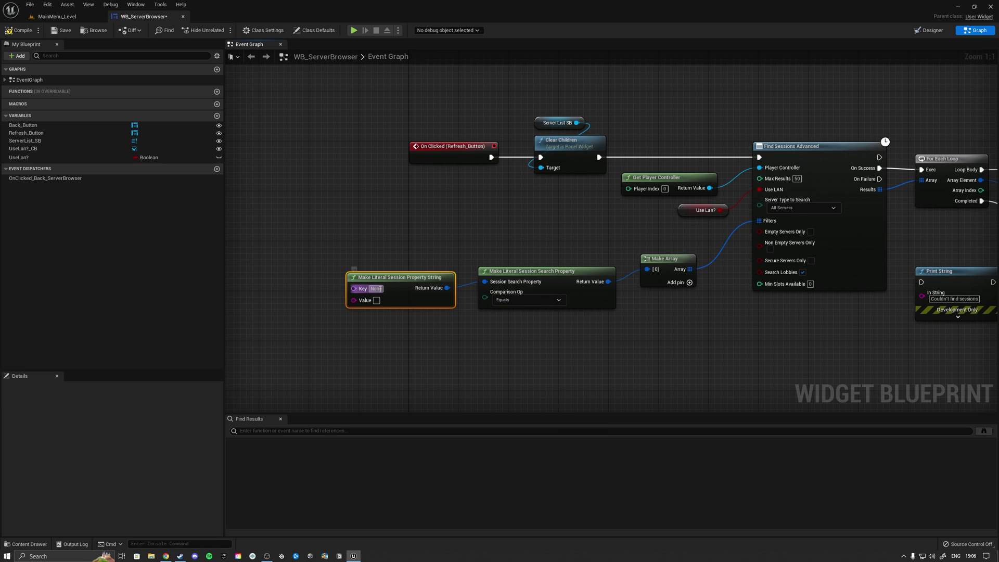
type("GameMode")
key("Return")
right_click_drag(376, 300, 355, 296)
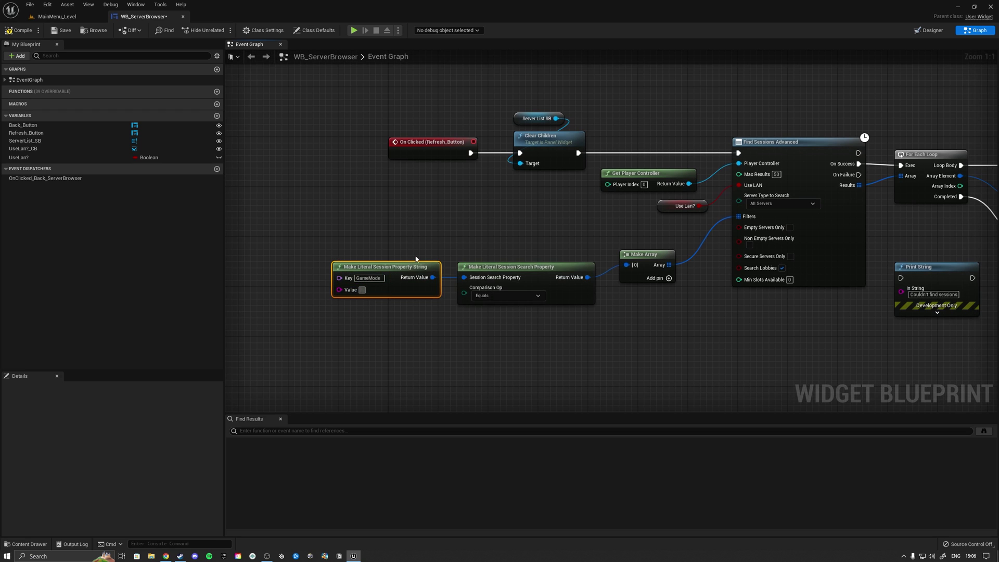
type("Free-for-all")
key("Return")
left_click(420, 246)
right_click_drag(420, 246, 336, 257)
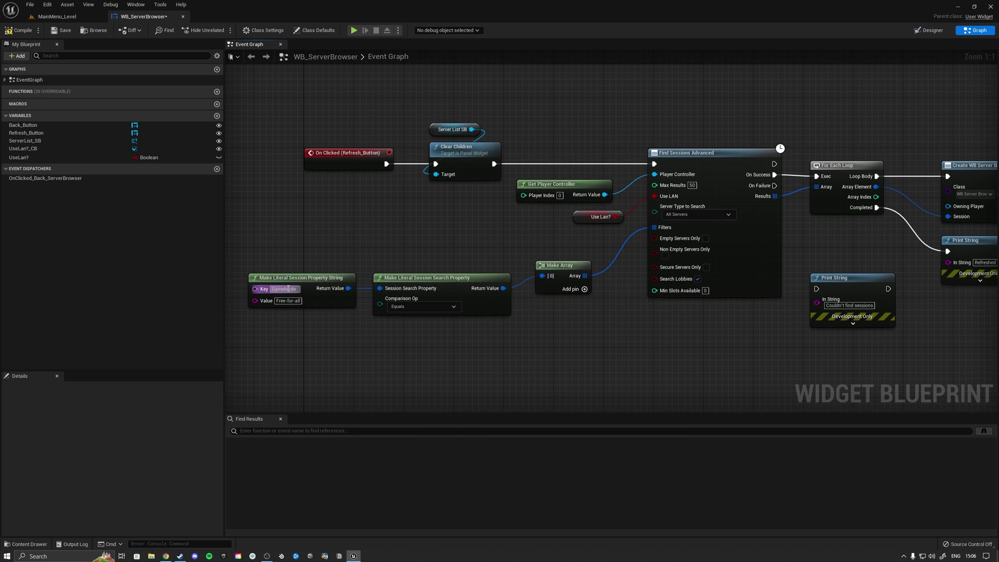
left_click(411, 306)
left_click(301, 305)
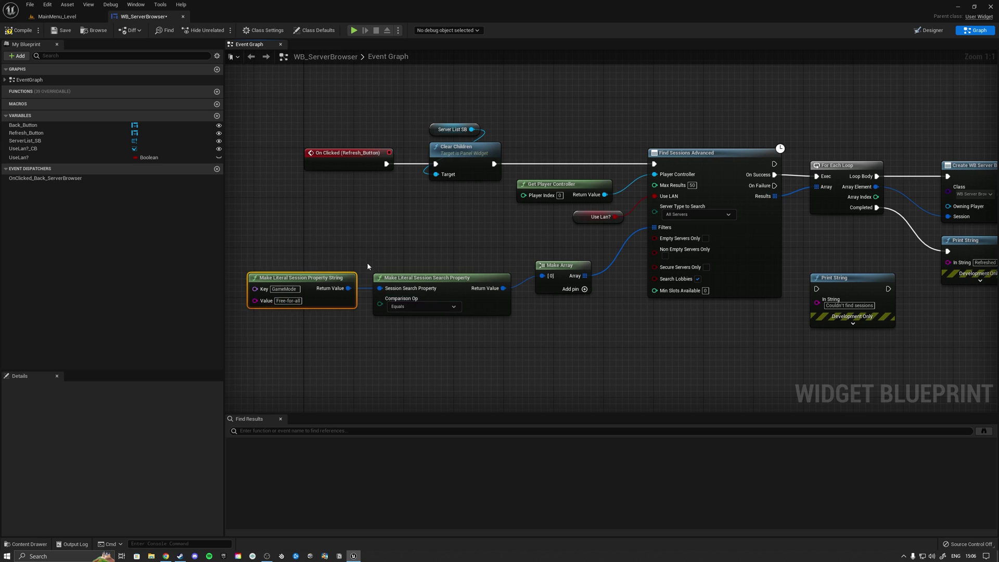
Add a second element to the filter array and move the two literal nodes up beside it
right_click_drag(367, 262, 358, 238)
left_click(576, 265)
left_click_drag(537, 296, 333, 276)
left_click_drag(415, 256, 428, 231)
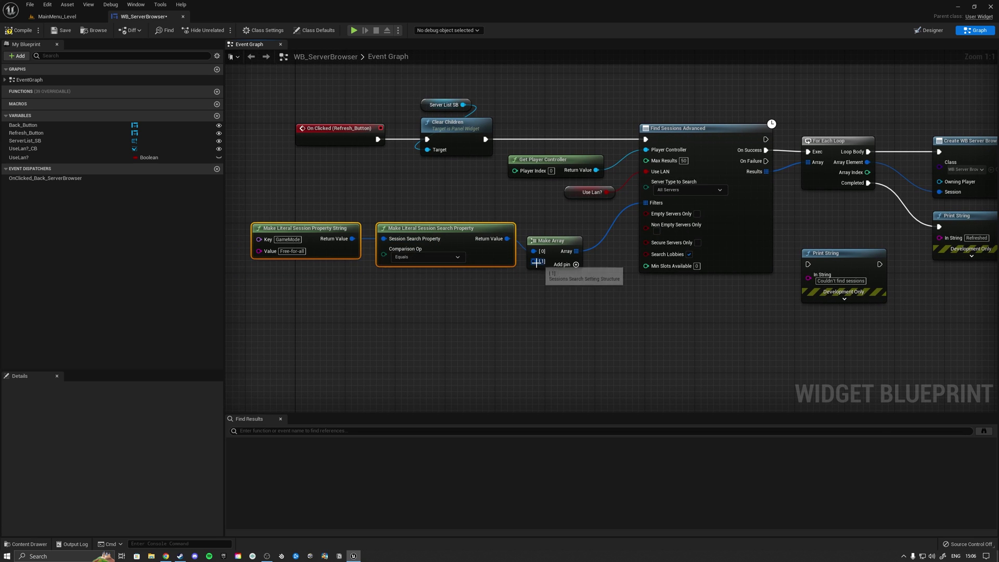
left_click_drag(533, 261, 440, 289)
left_click(389, 292)
Delete the filter array together with its session search property and string property nodes
right_click_drag(428, 288, 393, 287)
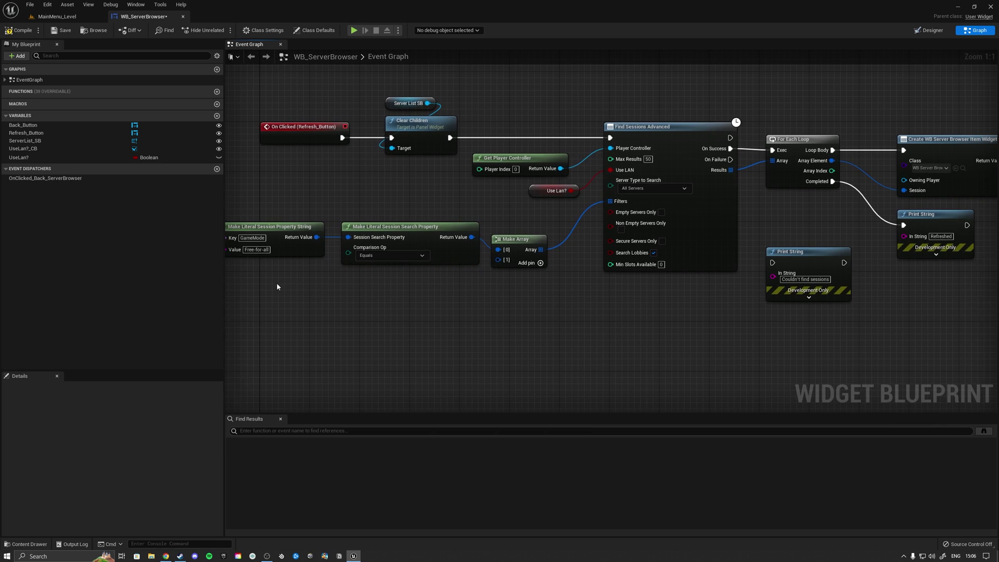
left_click_drag(278, 287, 521, 219)
key("Delete")
right_click_drag(586, 207, 442, 231)
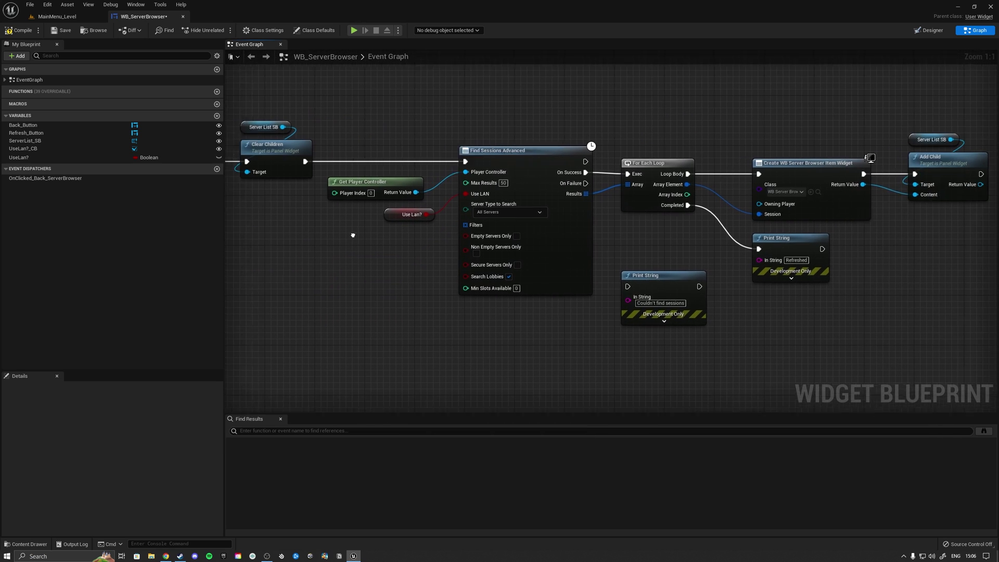
Wire the On Failure output of Find Sessions Advanced to the "Couldn't find sessions" Print String node
right_click_drag(353, 235, 339, 237)
right_click_drag(389, 279, 350, 274)
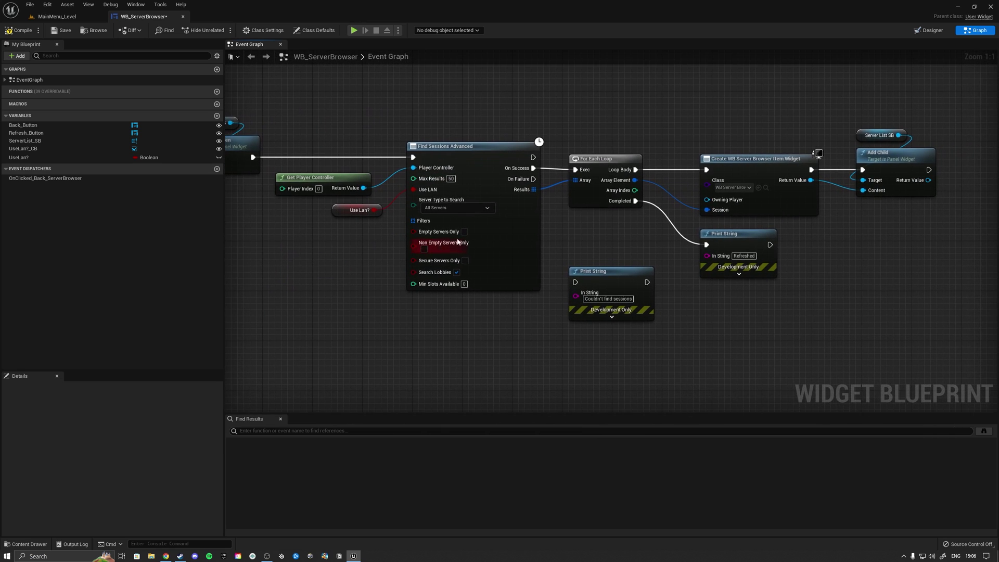
left_click_drag(533, 179, 576, 282)
right_click_drag(634, 134, 612, 142)
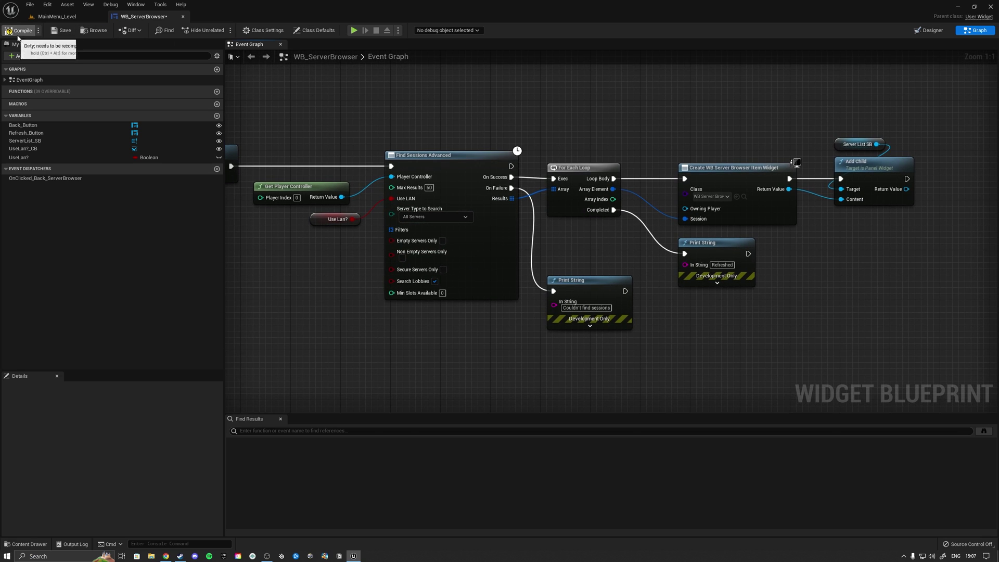
Close the WB_ServerBrowser blueprint, collapse the Widgets folder and return to the project's Content folder
left_click(183, 17)
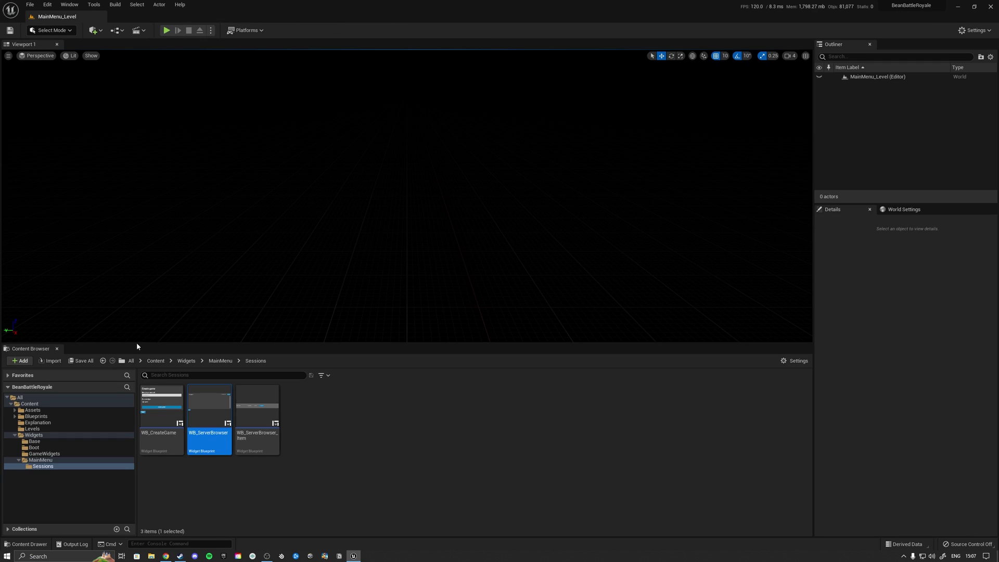
left_click(15, 435)
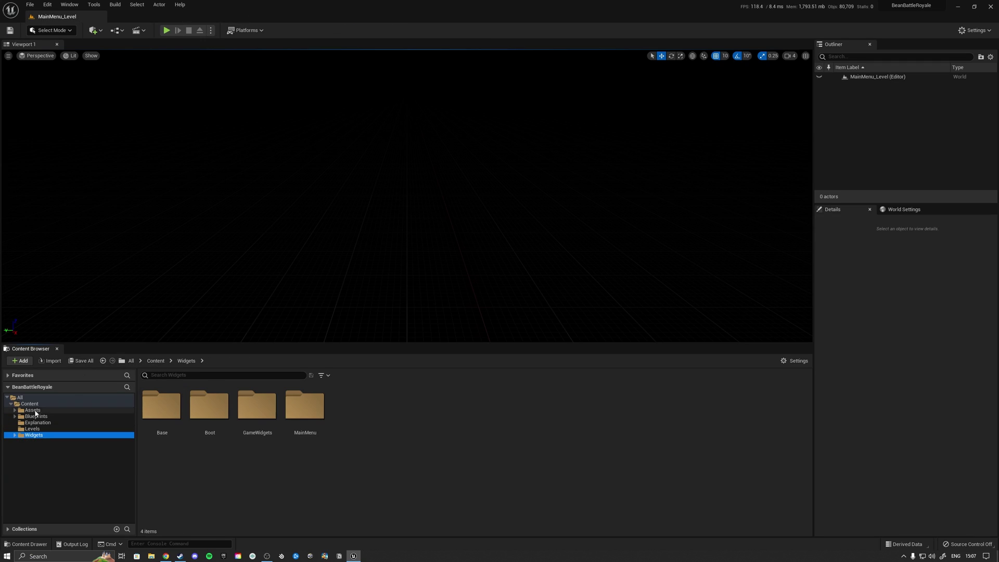
left_click(30, 403)
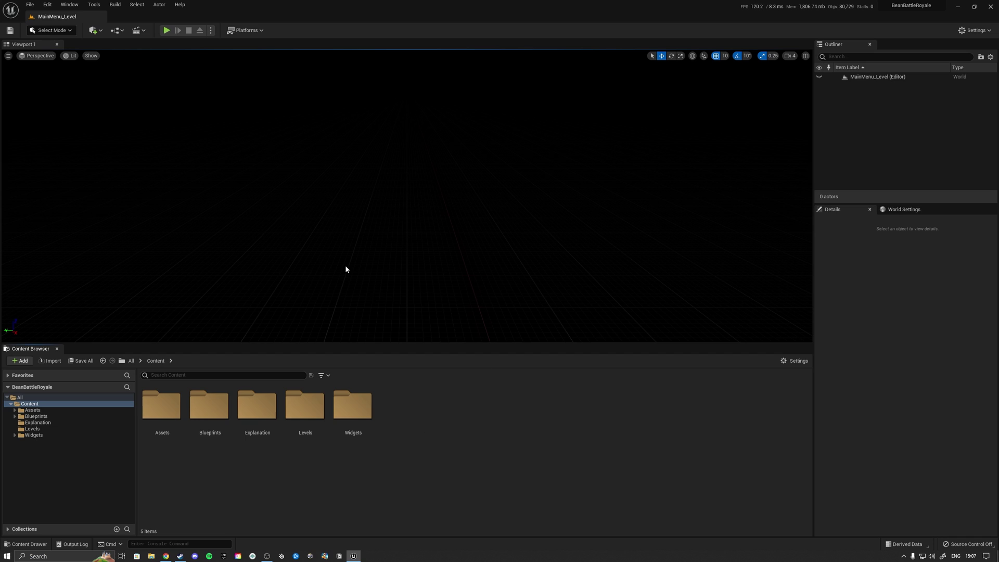
Add an empty C++ class with parent None named MyClass to the project, and decline to edit its code
left_click(93, 5)
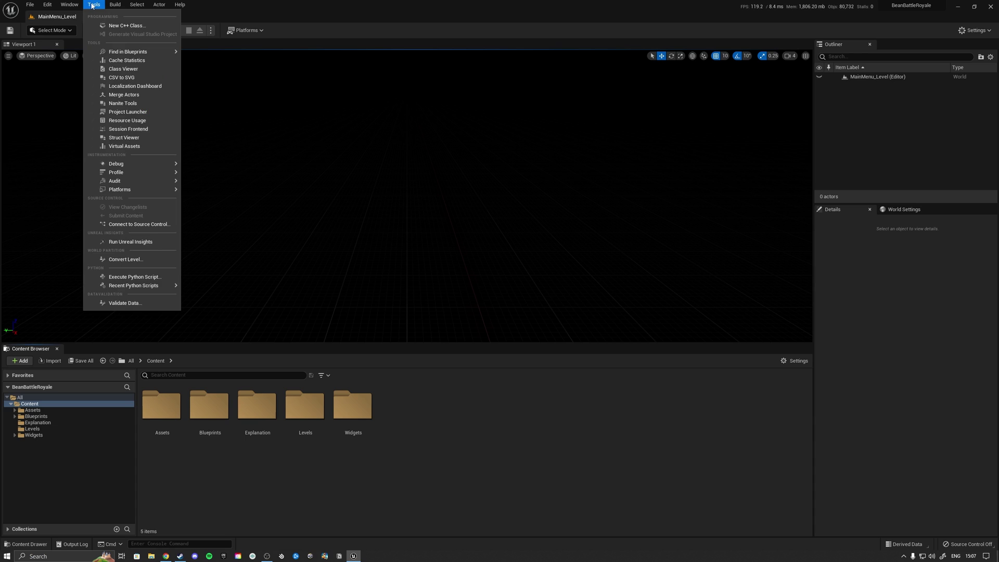
left_click(111, 26)
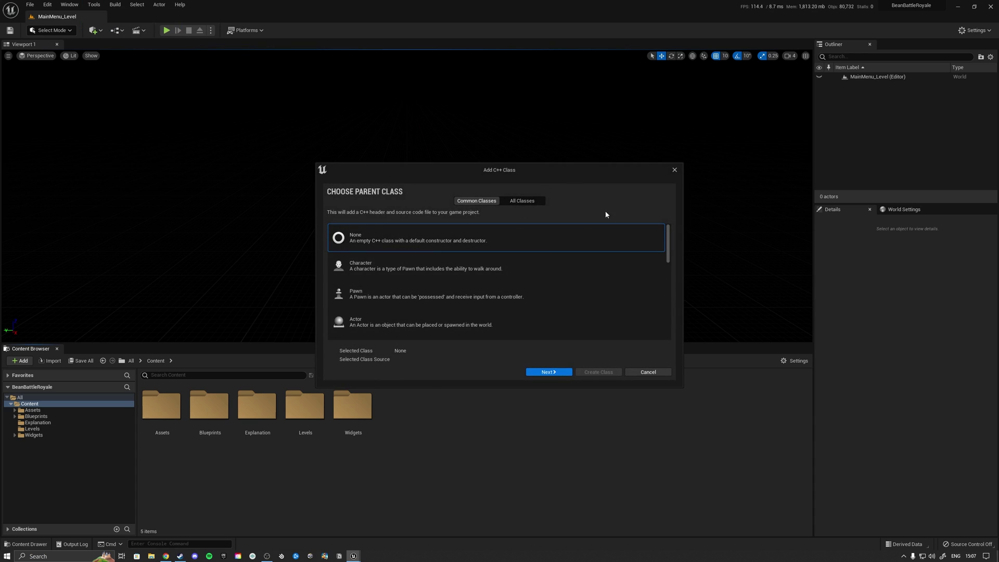
left_click(548, 373)
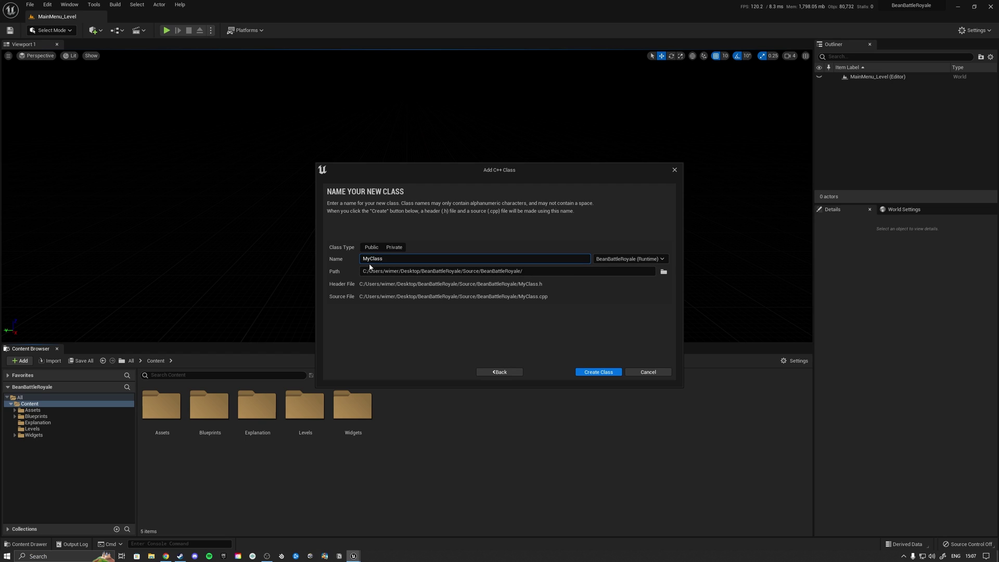
left_click(596, 372)
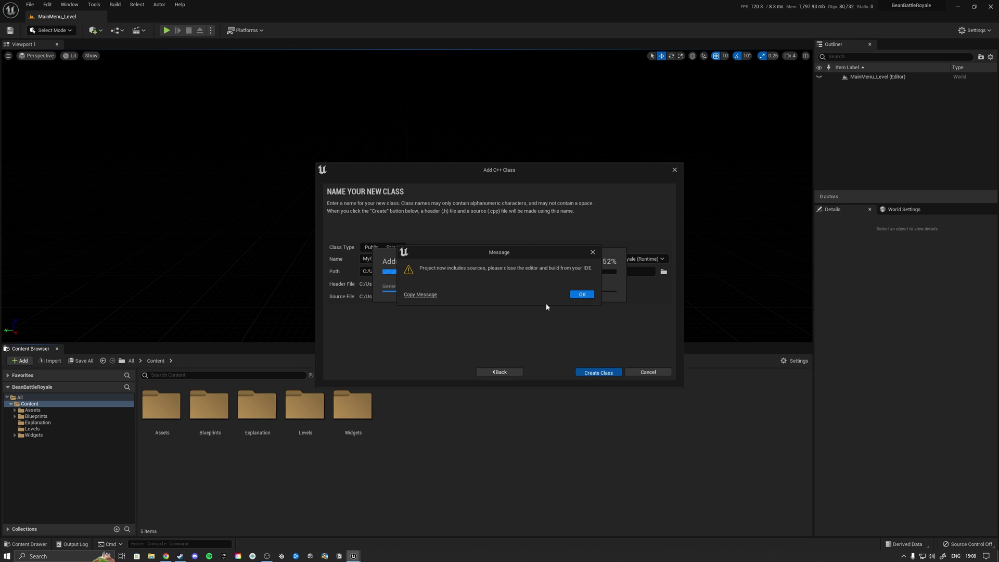
left_click(581, 294)
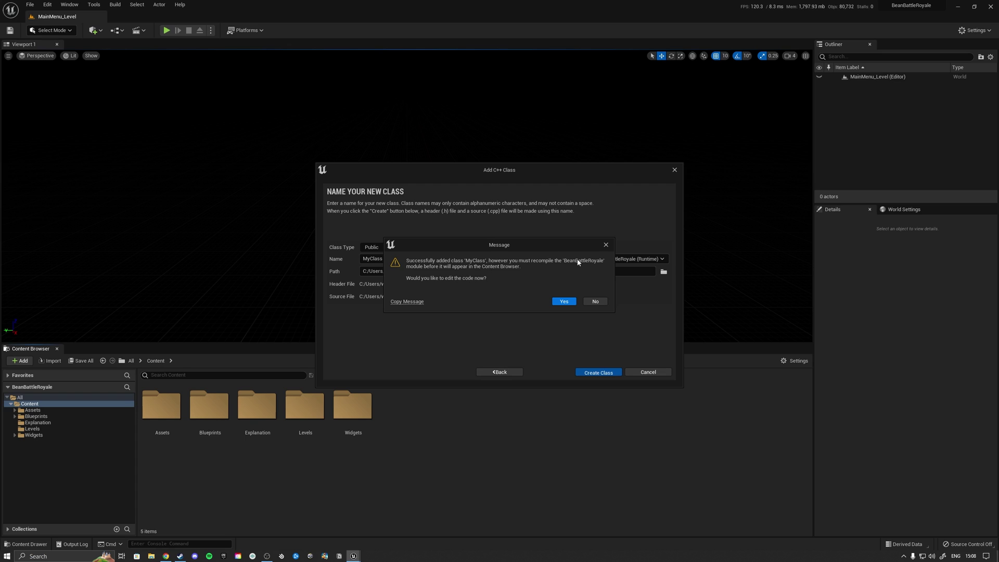
left_click(596, 302)
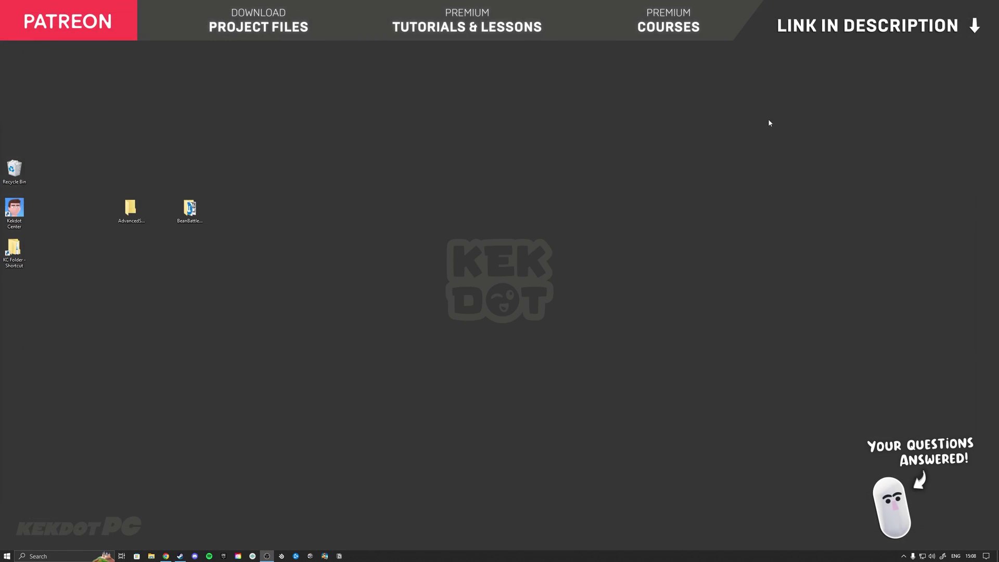
Open the BeanBattleRoyale project folder from the desktop and load BeanBattleRoyale.sln in Visual Studio
left_click(374, 260)
double_click(189, 209)
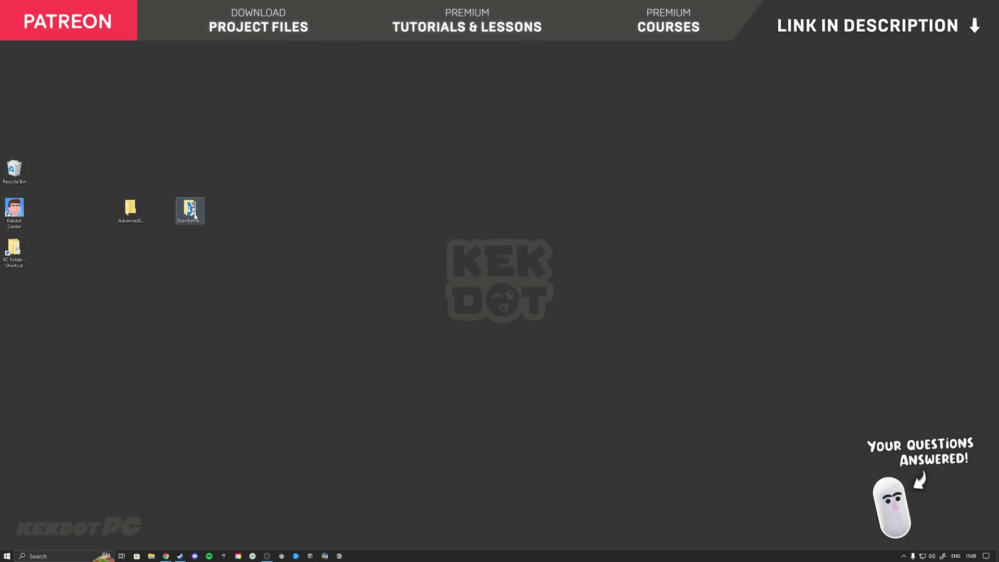
left_click_drag(630, 176, 520, 155)
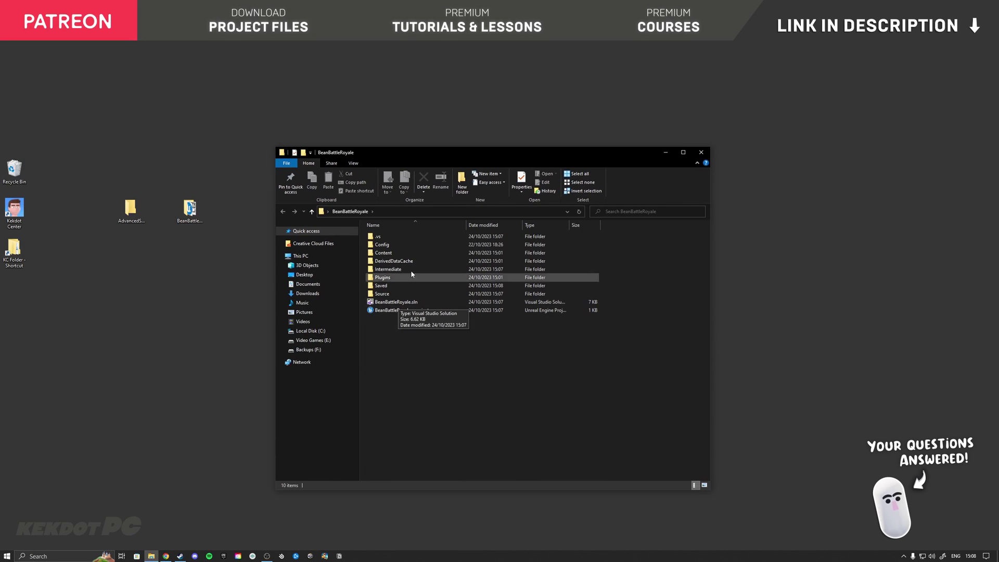
left_click_drag(469, 152, 419, 147)
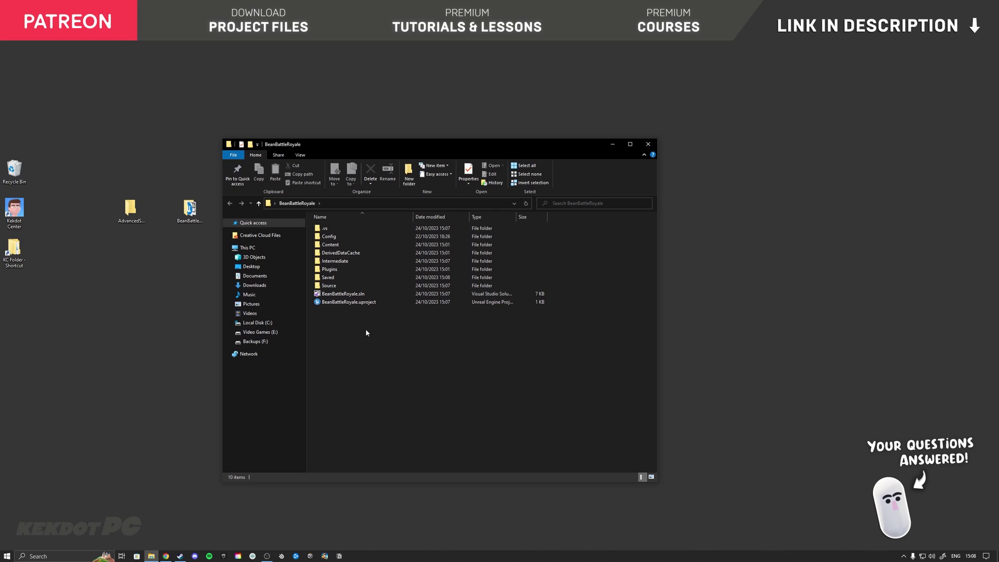
double_click(341, 294)
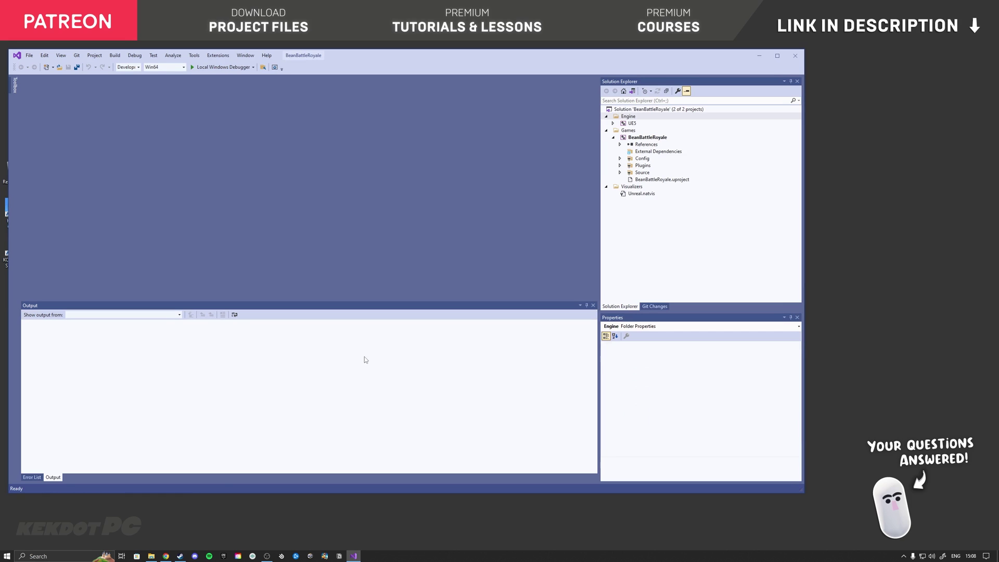
left_click_drag(453, 57, 513, 73)
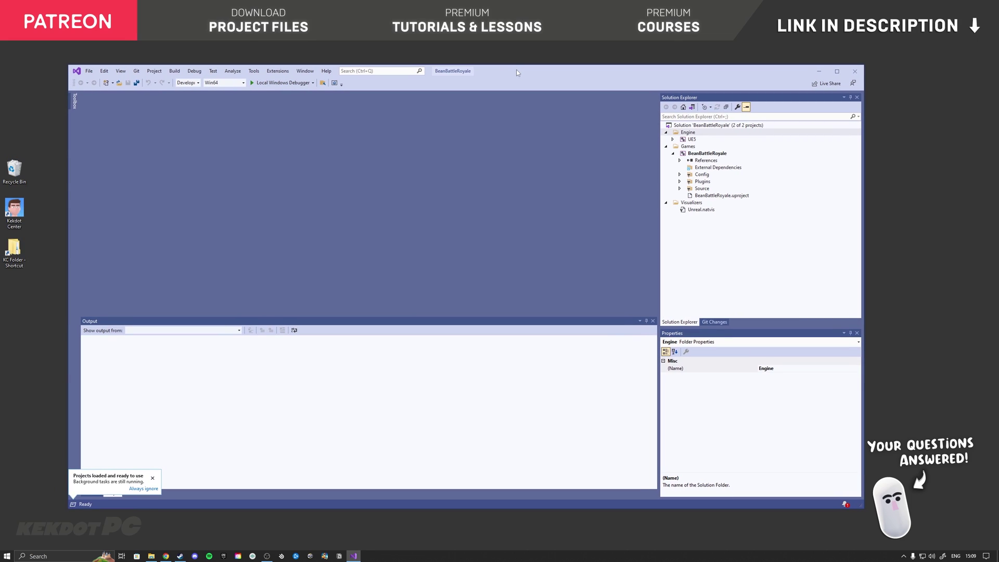